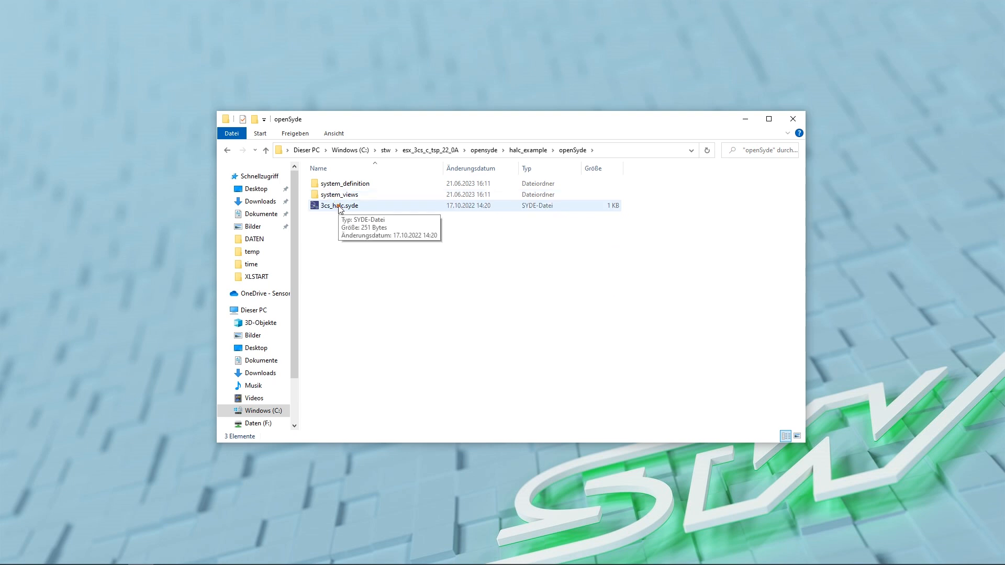
Step: Look inside the pjt subfolder of the ESX_3CS folder and return to the halc_example folder
left_click(266, 150)
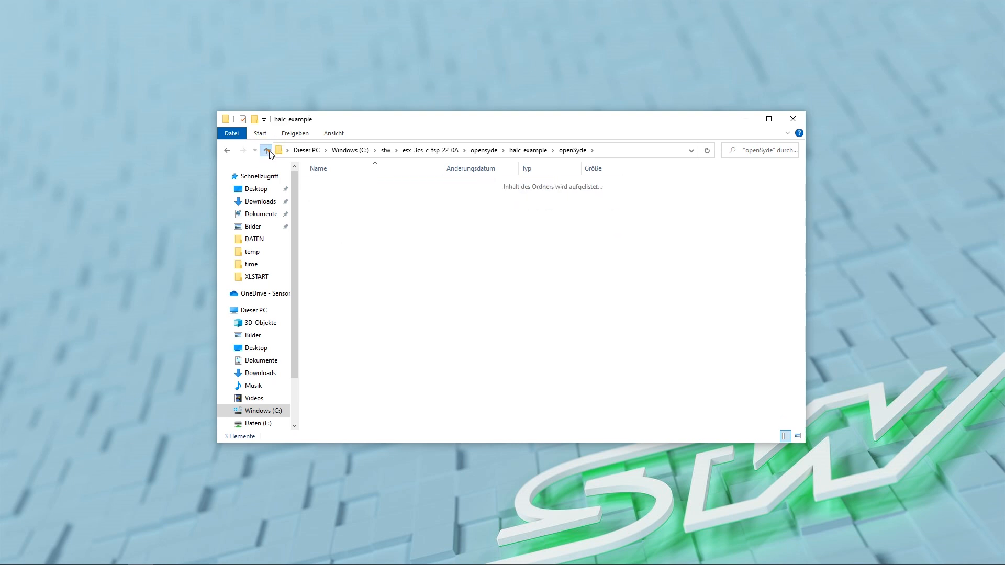
left_click(332, 182)
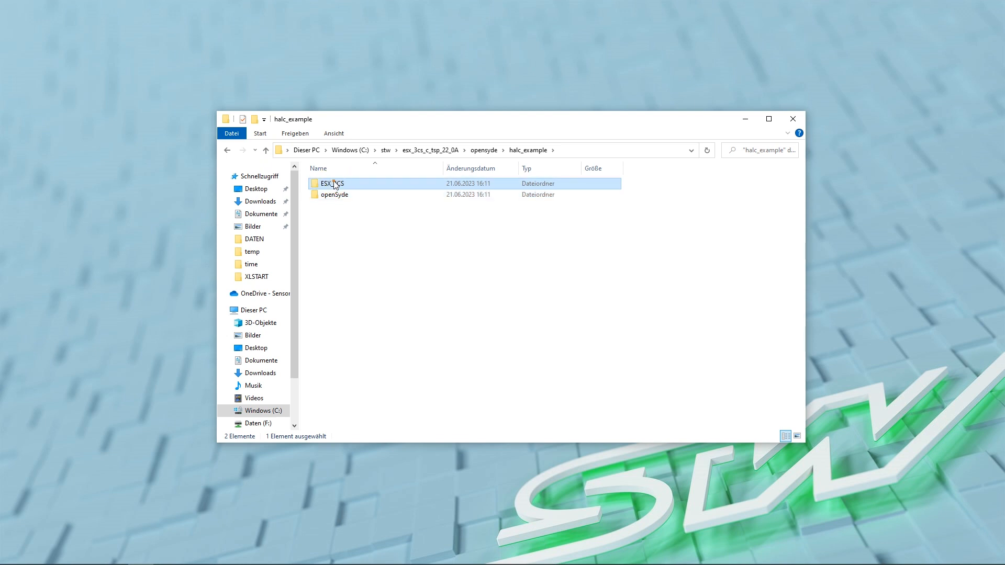
double_click(333, 182)
double_click(340, 226)
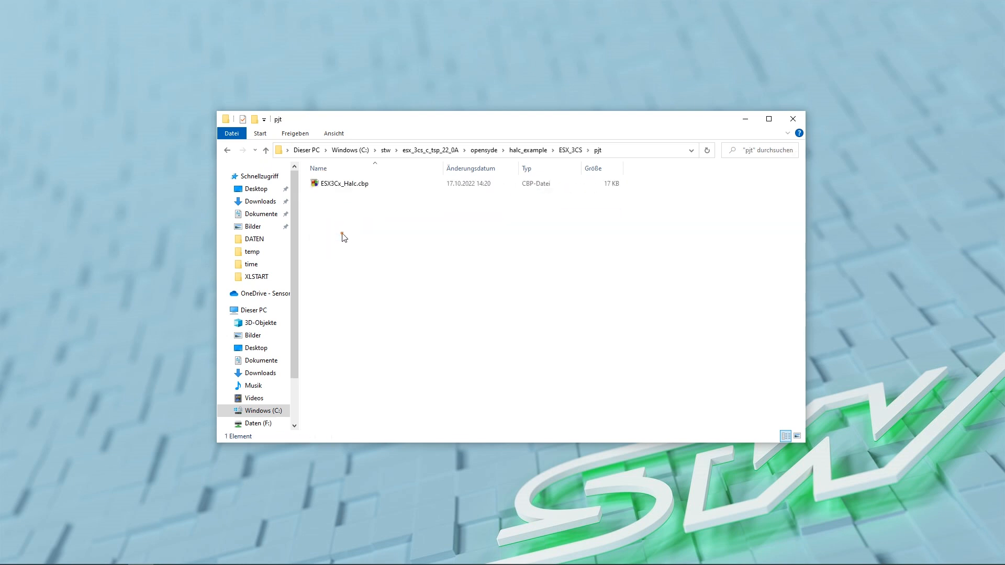
left_click(266, 151)
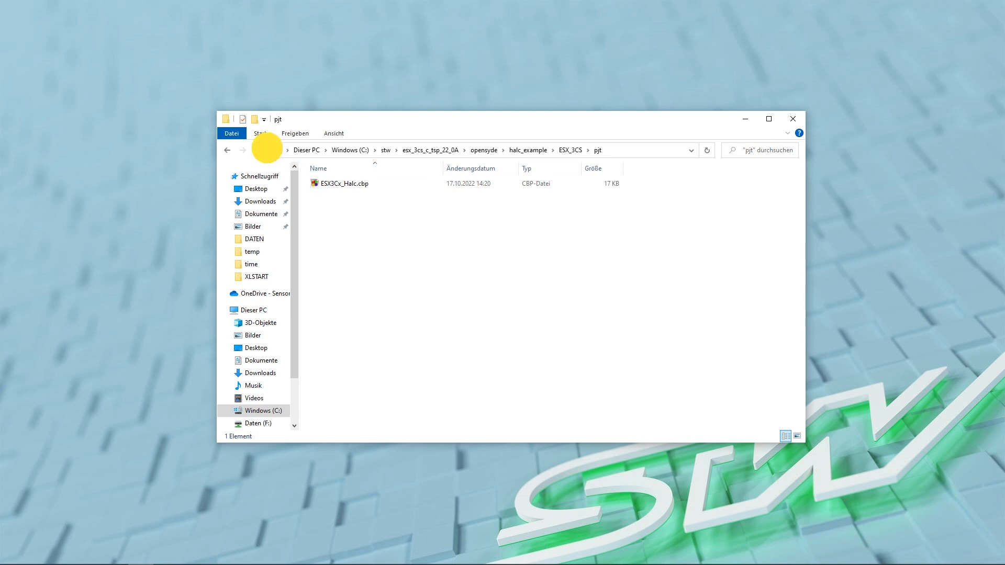
left_click(266, 151)
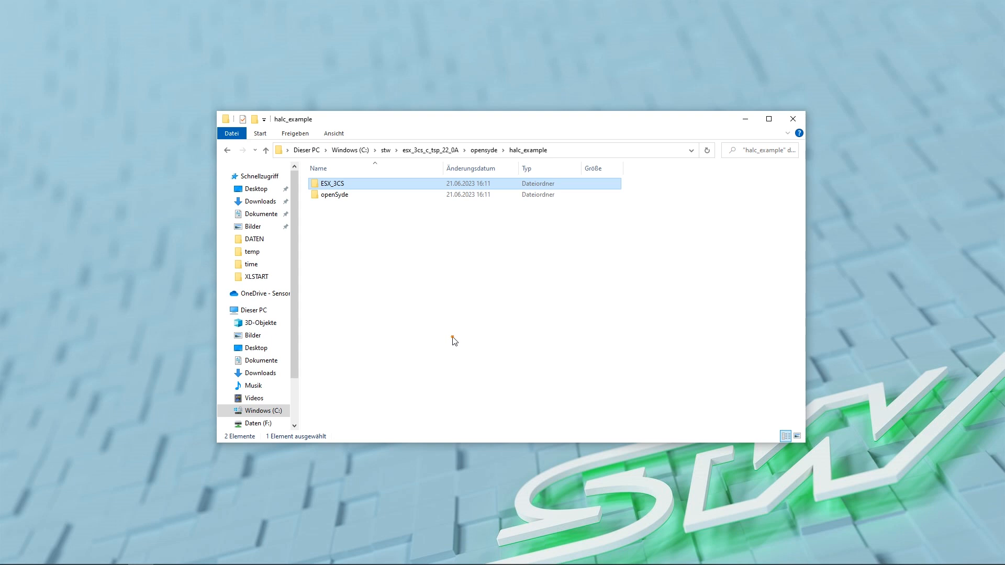
Step: Open the 3cs_halc.syde project from the openSyde folder in openSYDE and move the toolbox clear of the network topology
double_click(341, 196)
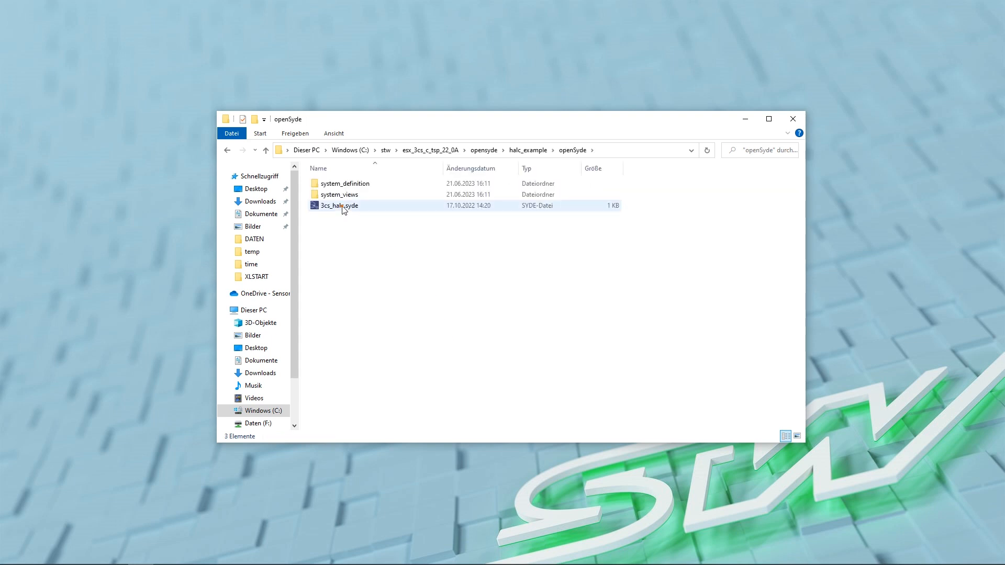
double_click(340, 204)
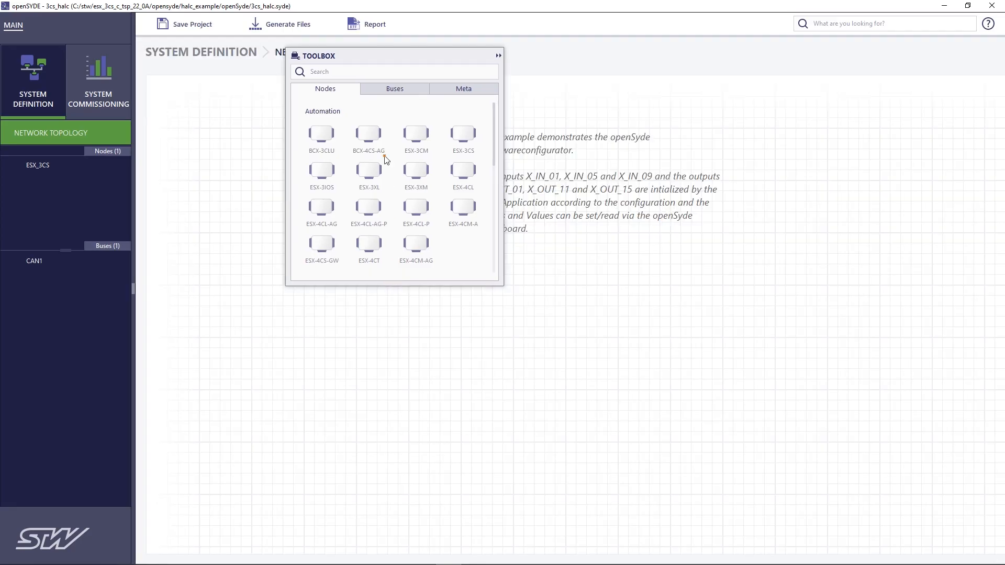
left_click_drag(388, 58, 876, 57)
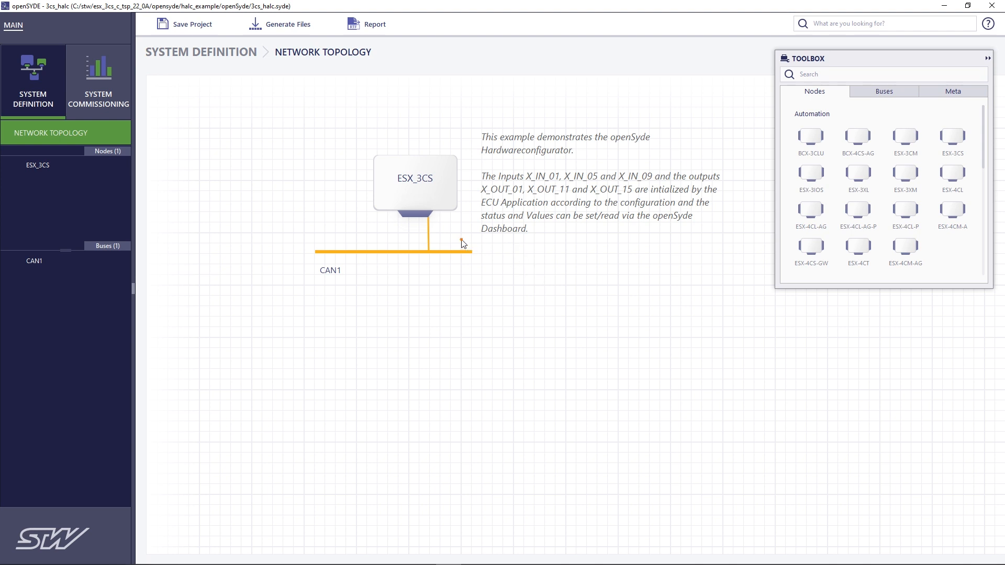
Step: Check the bus connection of the ESX_3CS node, open the node's properties and inspect its Application data block's owned datapools
mouse_move(429, 231)
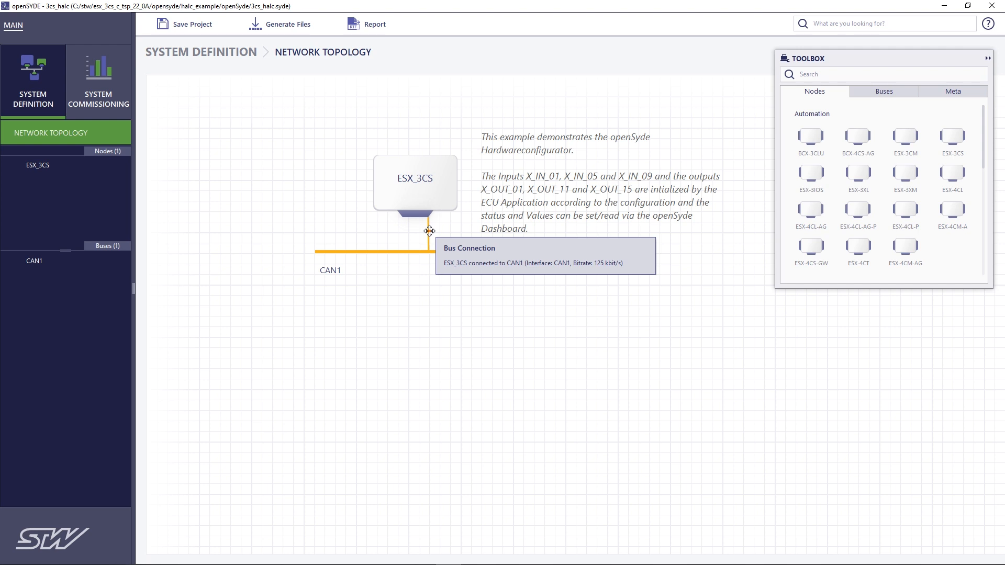
left_click(421, 187)
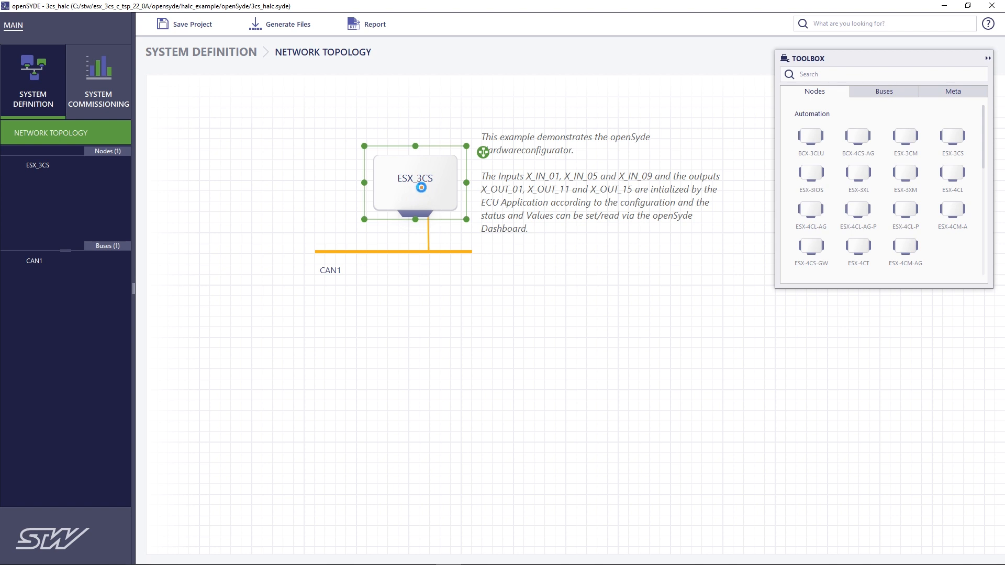
double_click(421, 186)
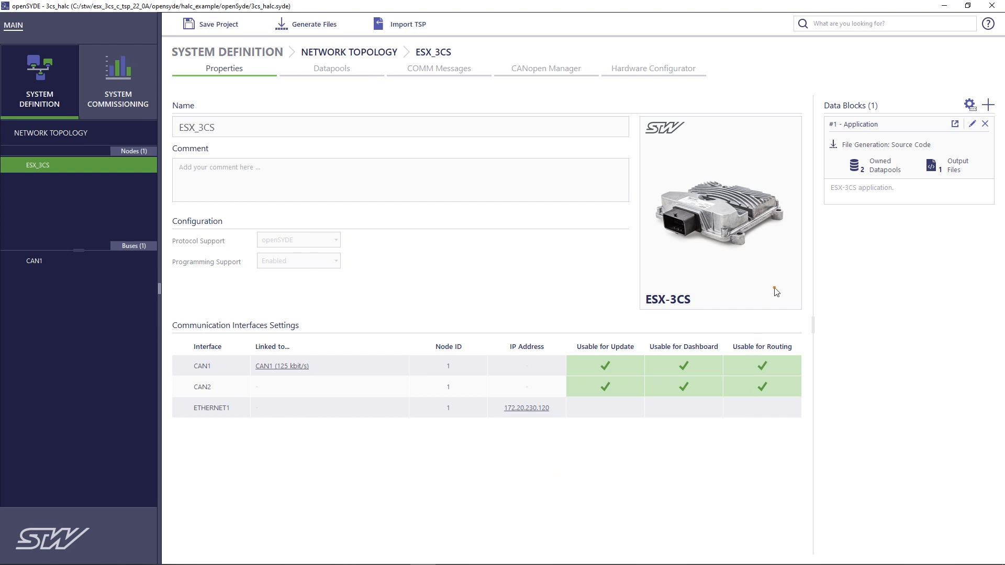
mouse_move(858, 169)
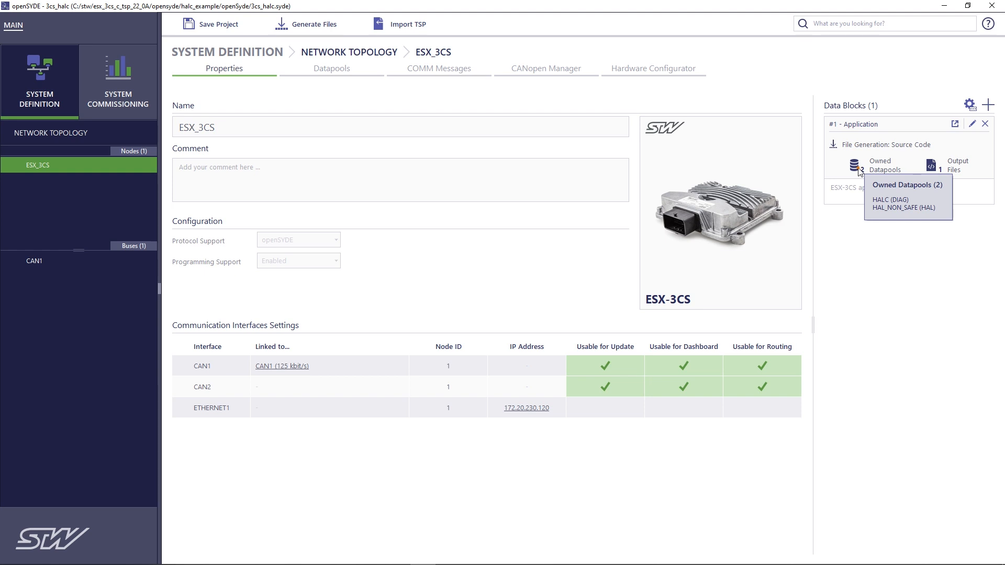
Step: Show the ESX_3CS node's datapools and read the descriptions of the DIAG and HAL datapools
left_click(331, 68)
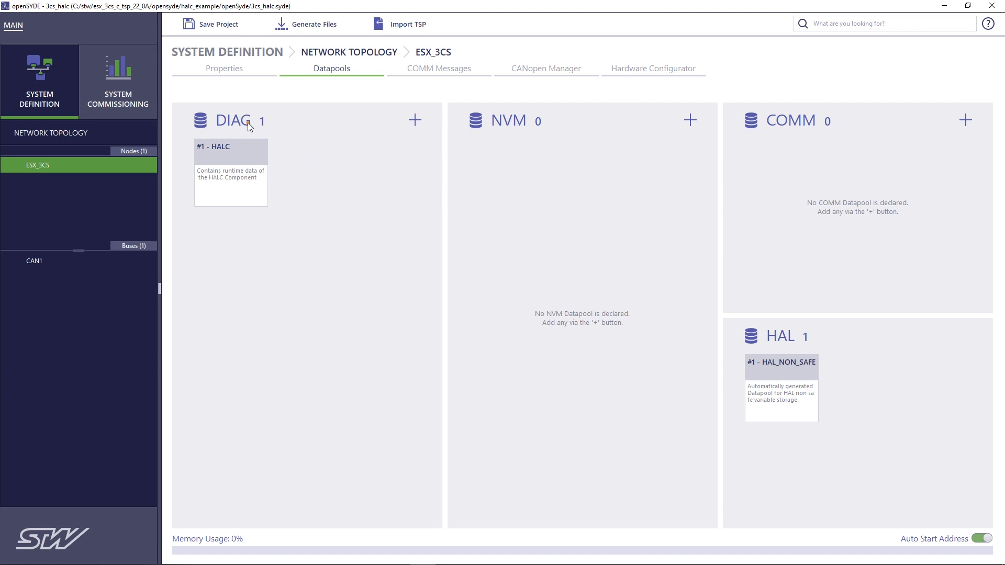
mouse_move(249, 126)
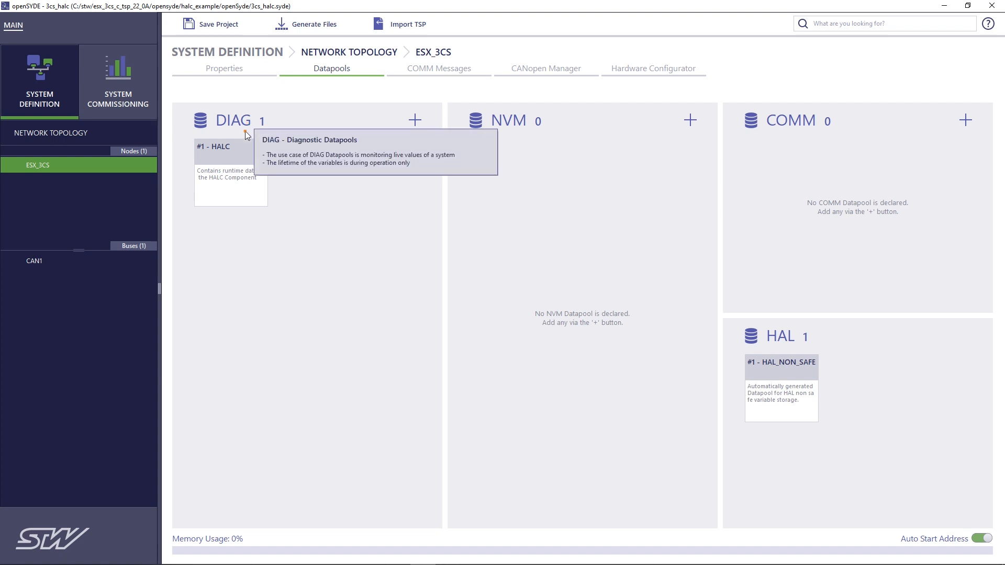
mouse_move(235, 152)
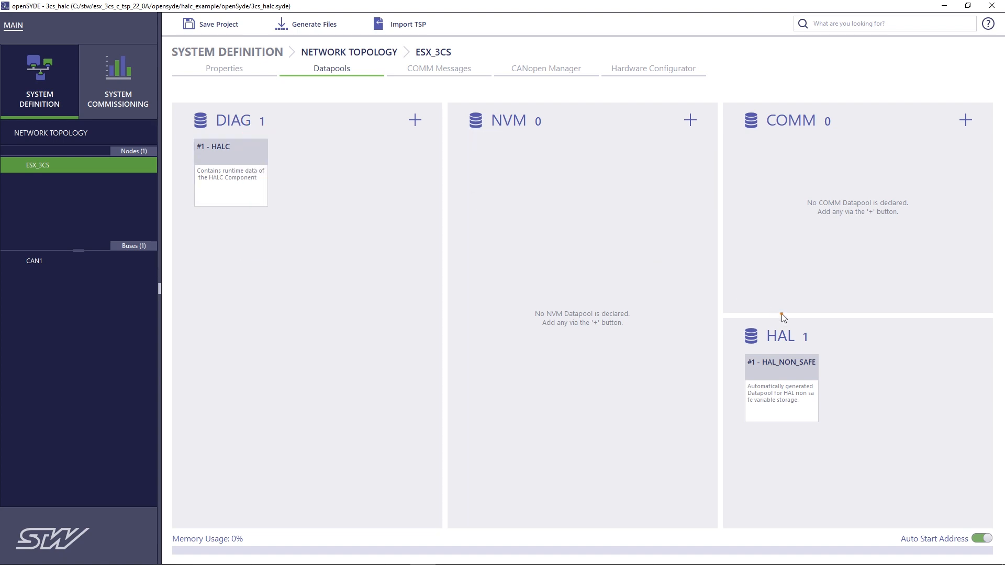
mouse_move(784, 343)
mouse_move(789, 393)
Step: Open the content of the HALC diagnostic datapool and examine the names and comments of the IDA5V1 list's variables
right_click(242, 153)
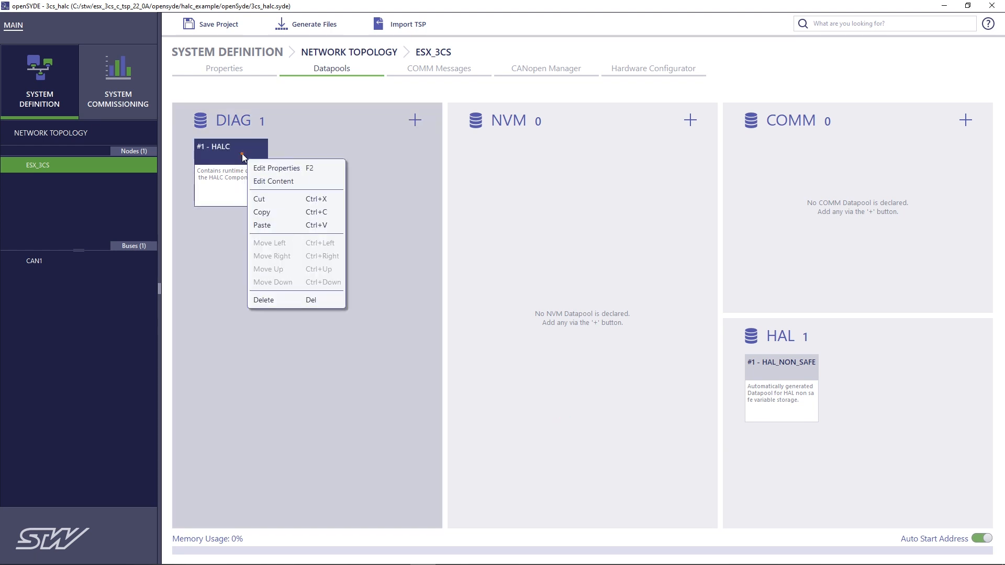
left_click(276, 181)
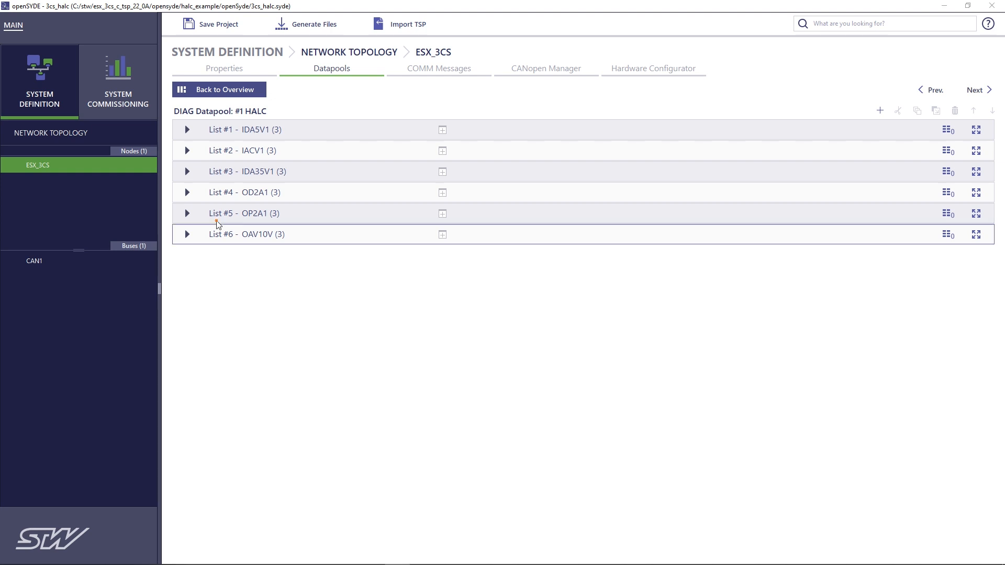
left_click(187, 130)
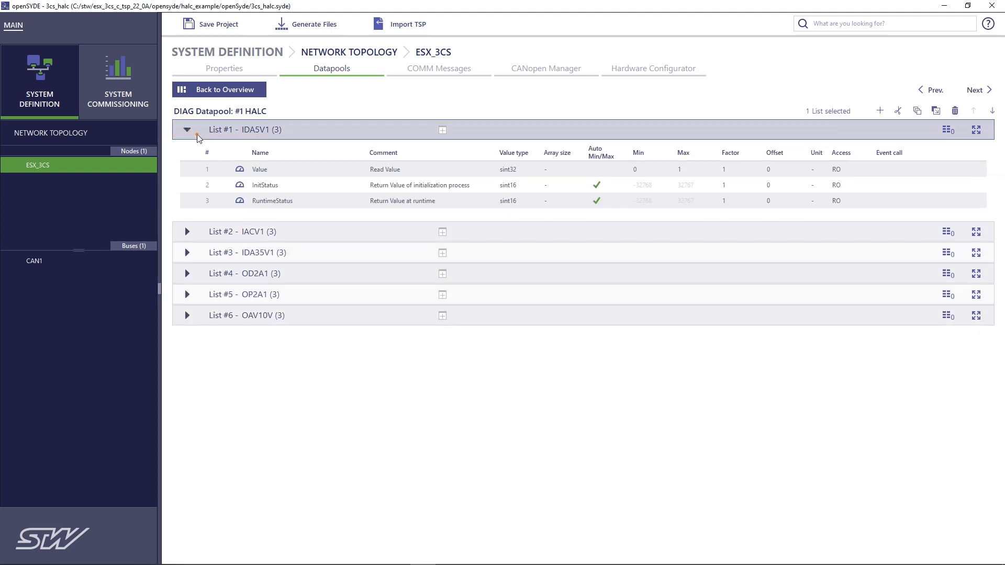
left_click(287, 166)
left_click(406, 170)
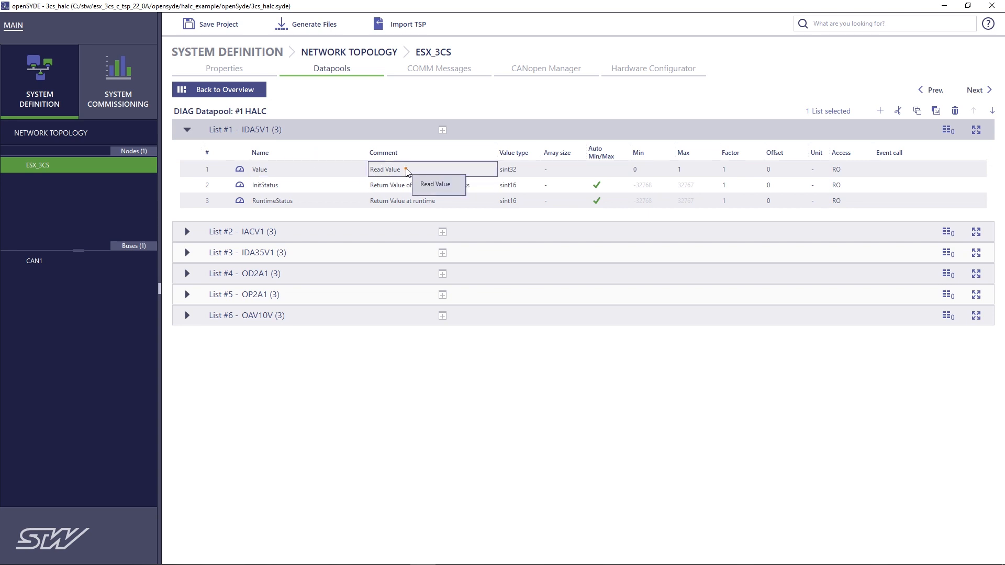
left_click(406, 186)
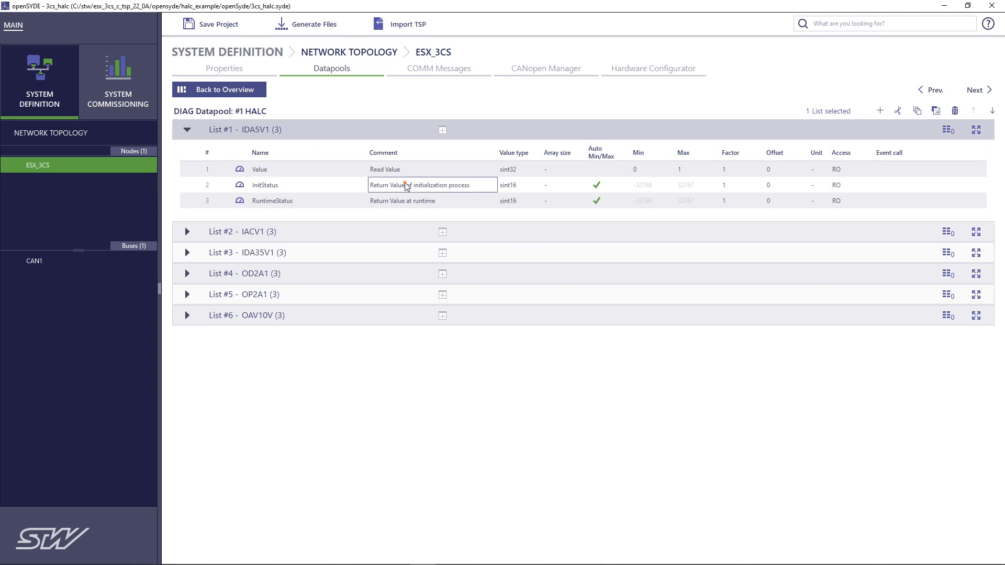
left_click(406, 201)
left_click(319, 199)
left_click(292, 187)
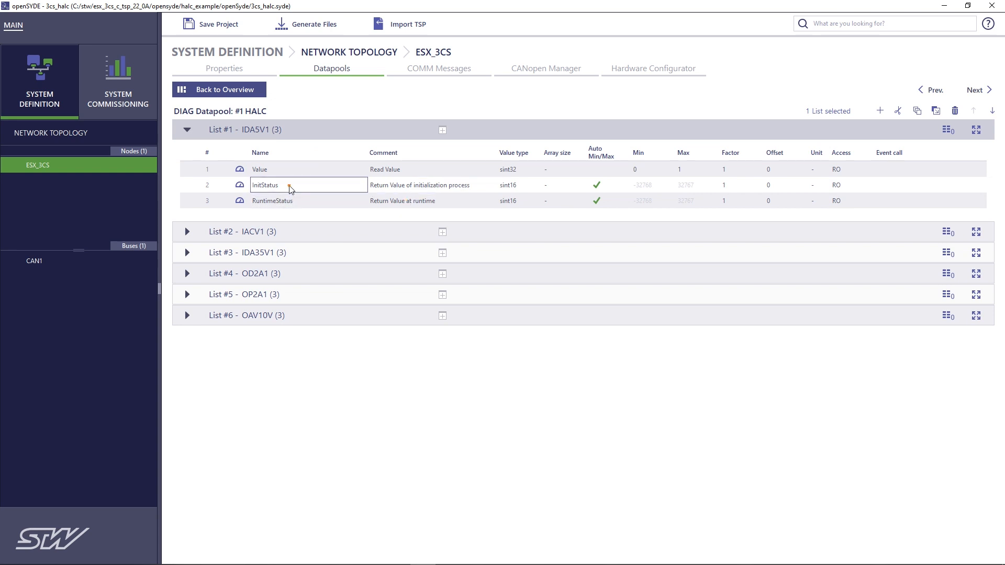
Step: Expand the OAV10V, IACV1, IDA35V1, OD2A1 and OP2A1 lists of the HALC datapool to examine their variables
left_click(187, 320)
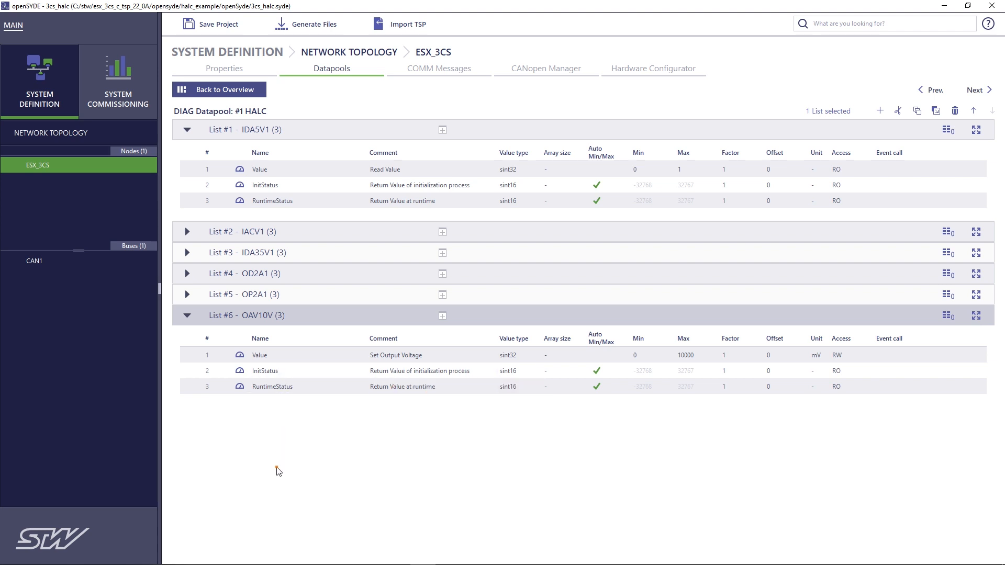
left_click(187, 232)
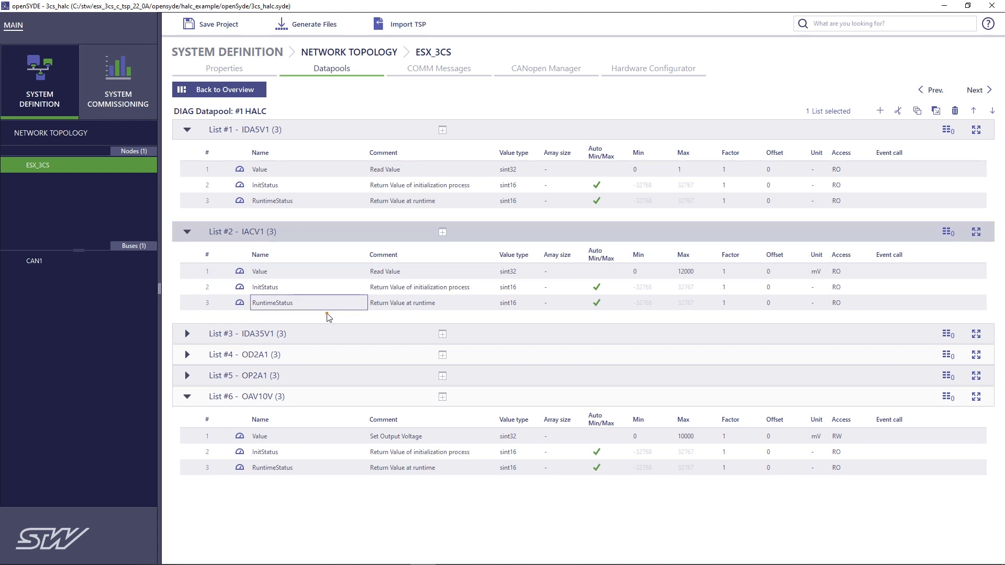
left_click(187, 333)
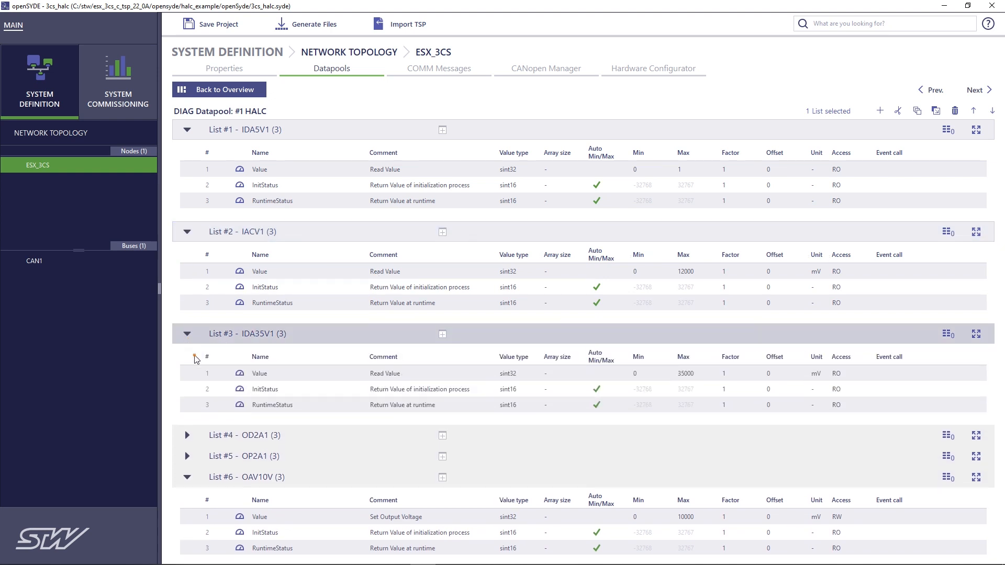
left_click(187, 435)
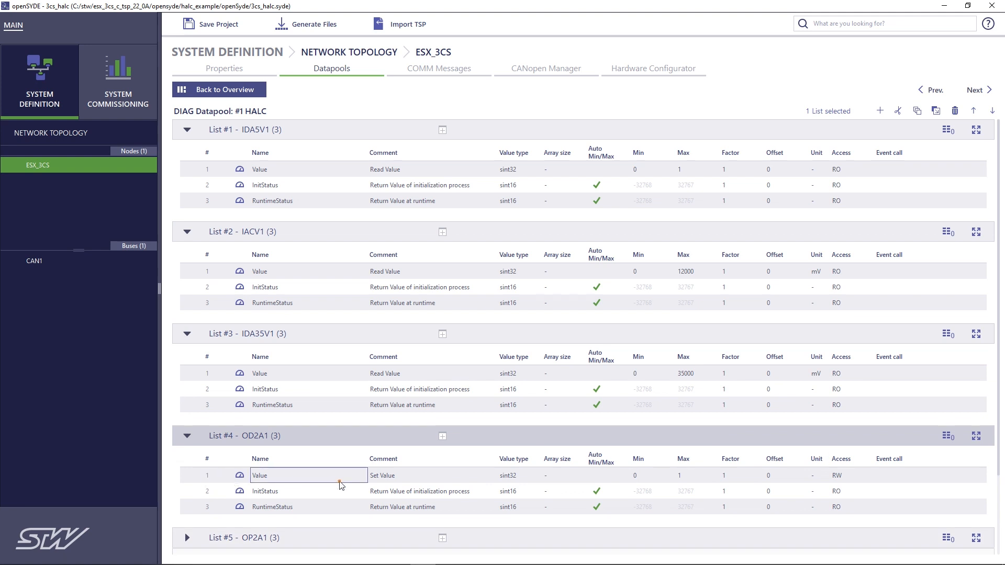
scroll(368, 483, "down", 2)
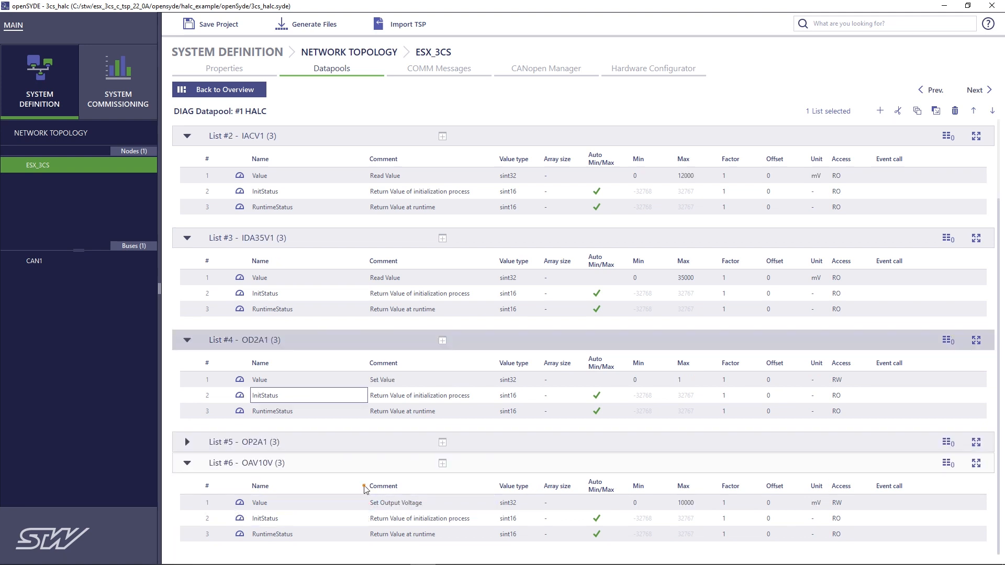
left_click(187, 442)
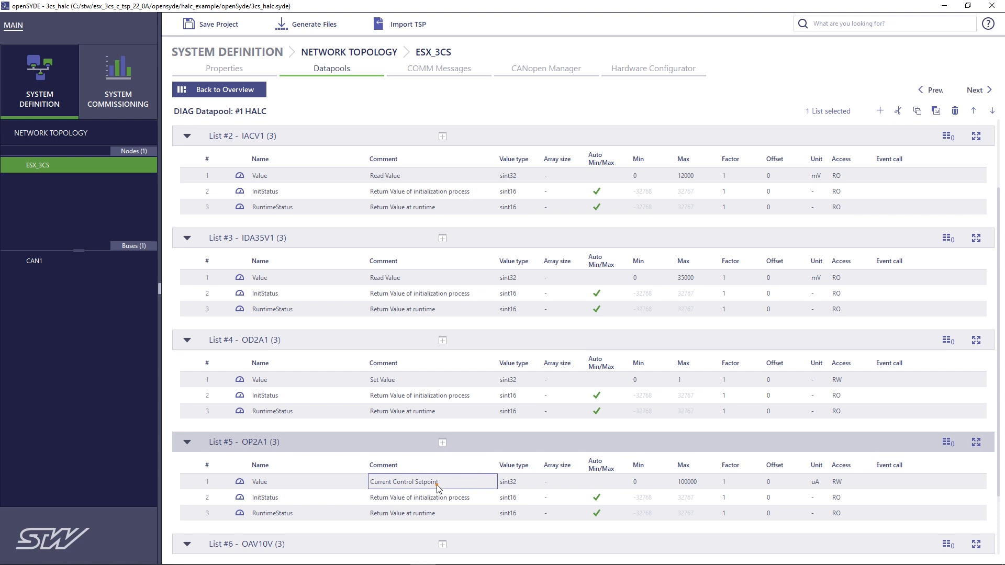
scroll(366, 460, "down", 2)
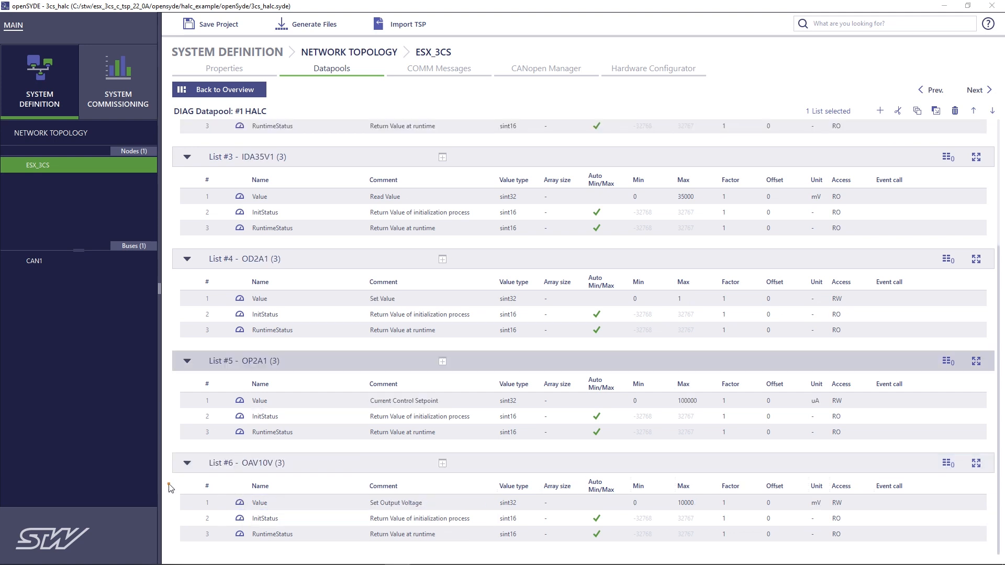
Step: Return to the datapool overview and open the HAL_NON_SAFE datapool to show its hardware description and channel list
left_click(208, 91)
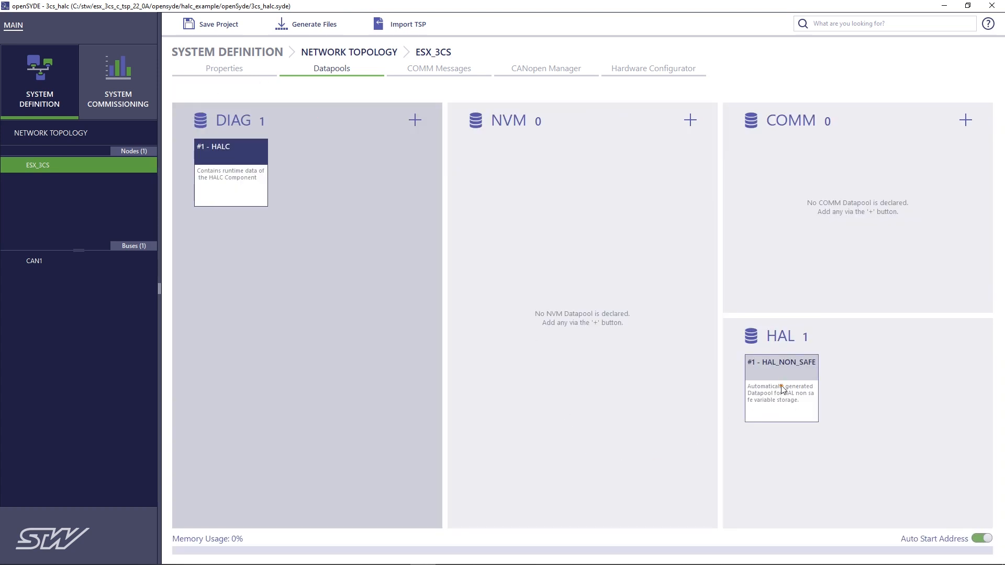
mouse_move(787, 382)
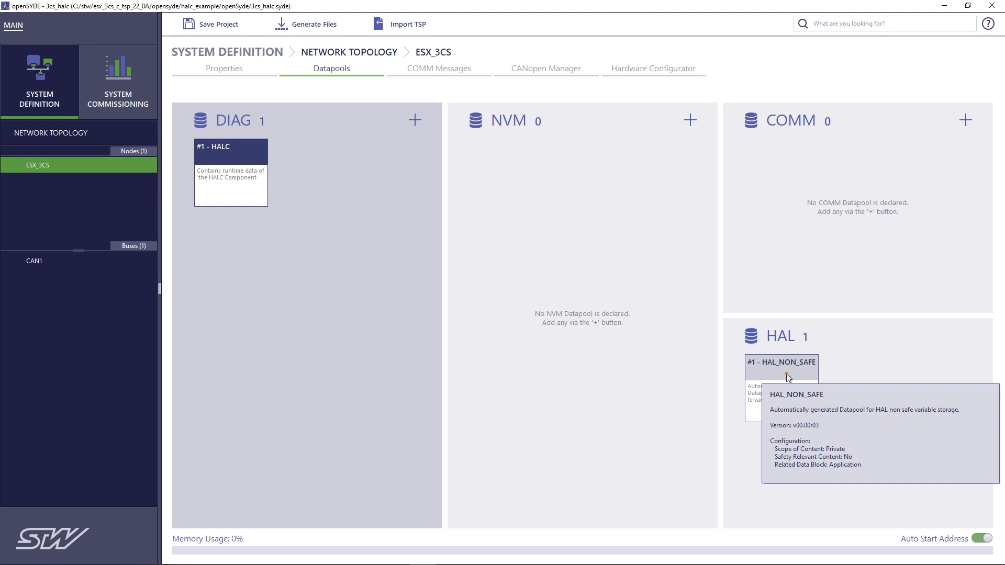
double_click(788, 377)
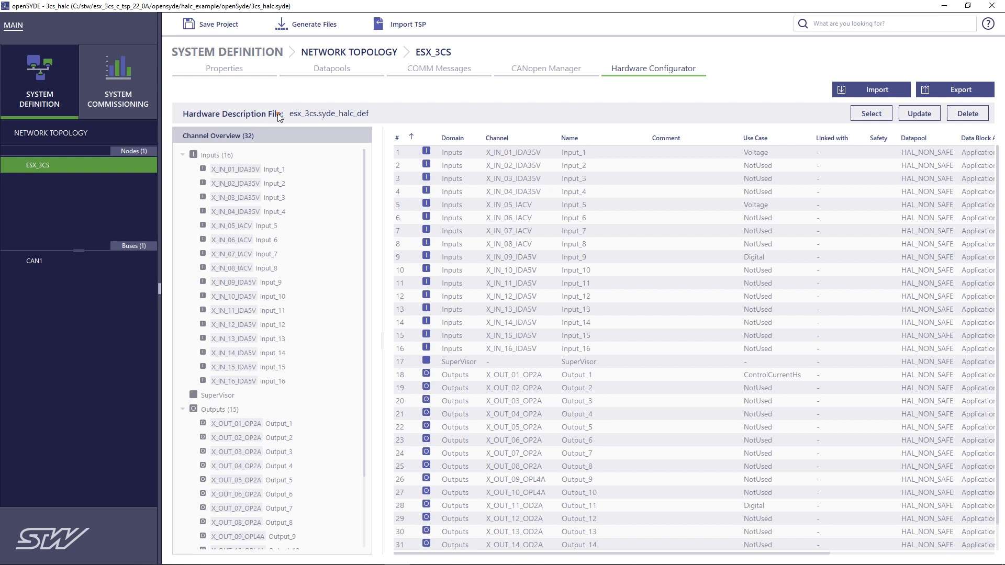
mouse_move(279, 117)
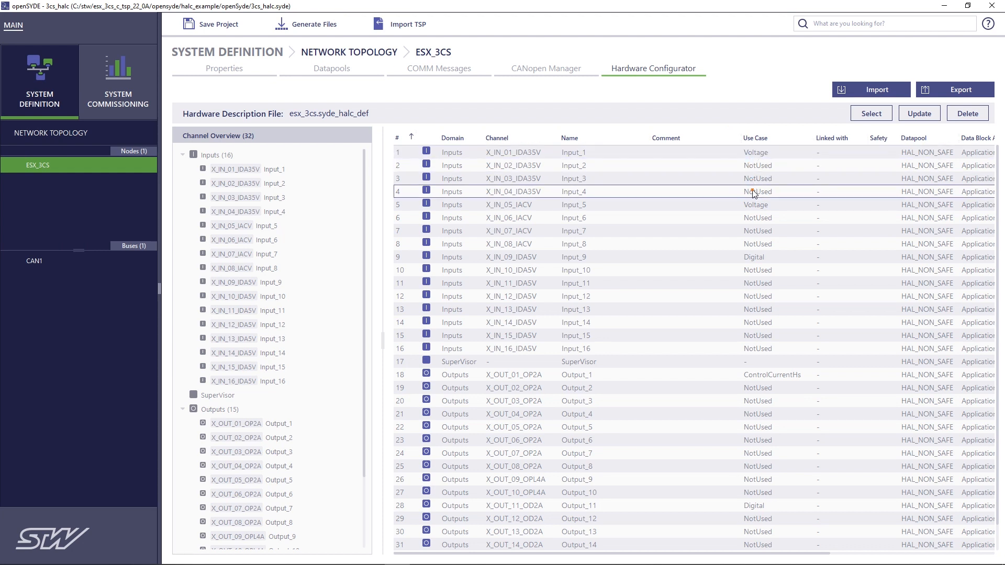
Step: Check the use cases assigned to the channels Input_1, Input_5 and Input_9 in the hardware channel list
left_click(757, 152)
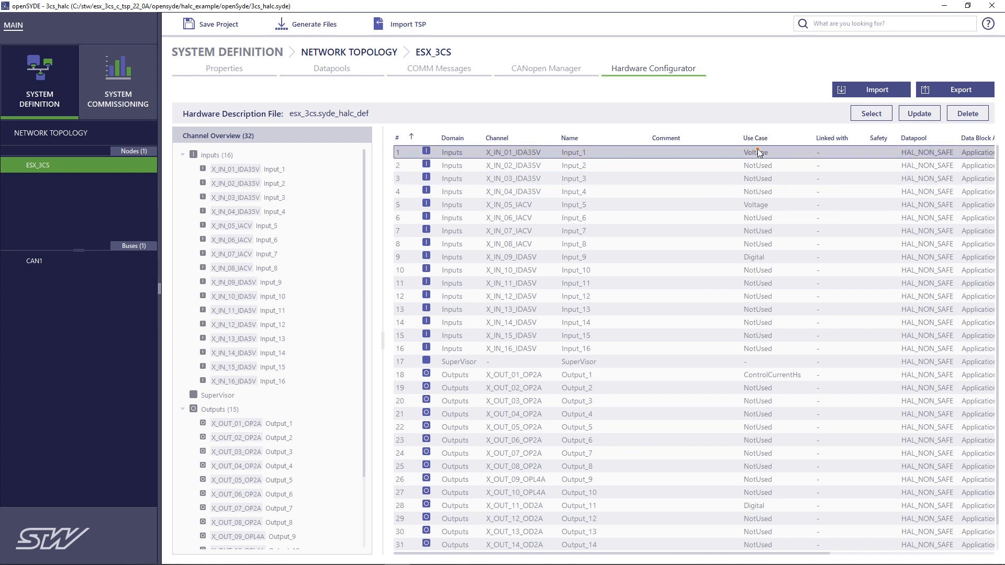
left_click(759, 204)
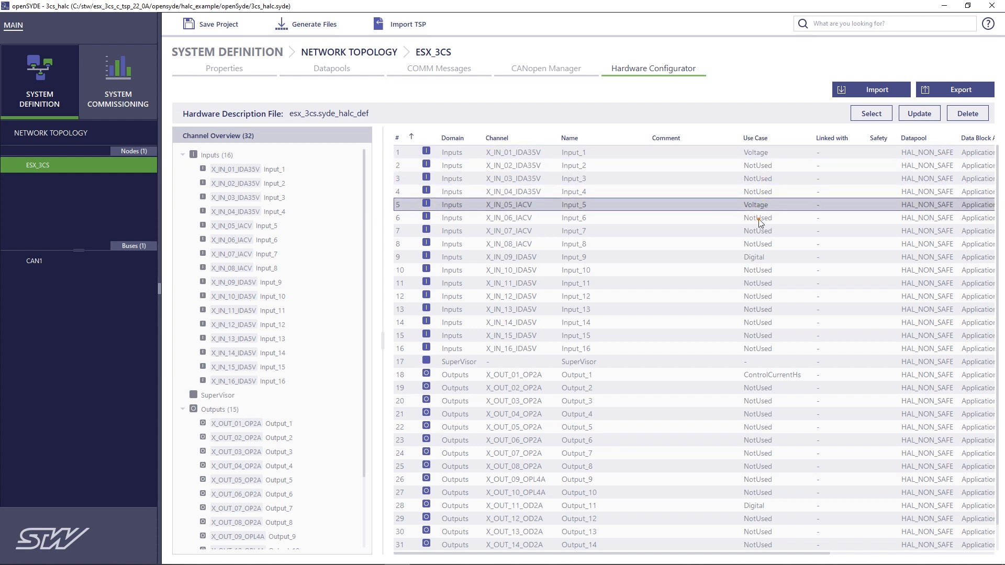
left_click(758, 257)
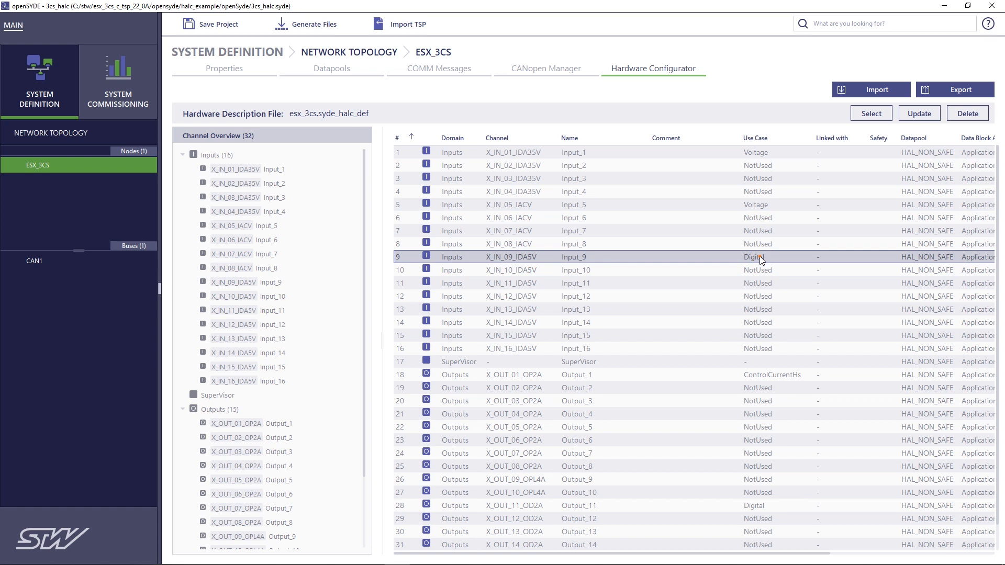
Step: Check the use cases assigned to the channels Output_1, Output_11 and Output_15 in the hardware channel list
left_click(771, 374)
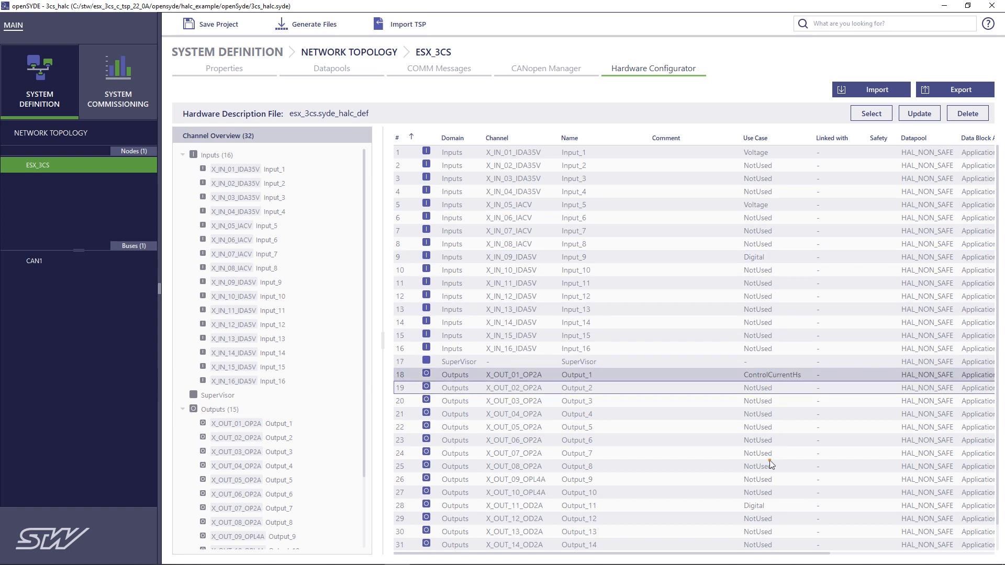
left_click(752, 506)
scroll(752, 511, "down", 1)
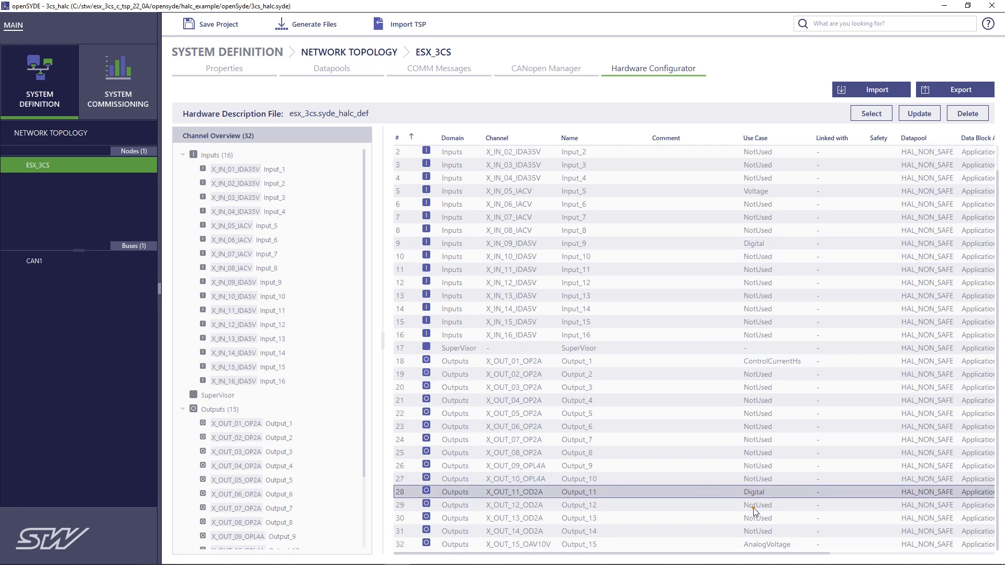
left_click(778, 546)
scroll(759, 497, "up", 1)
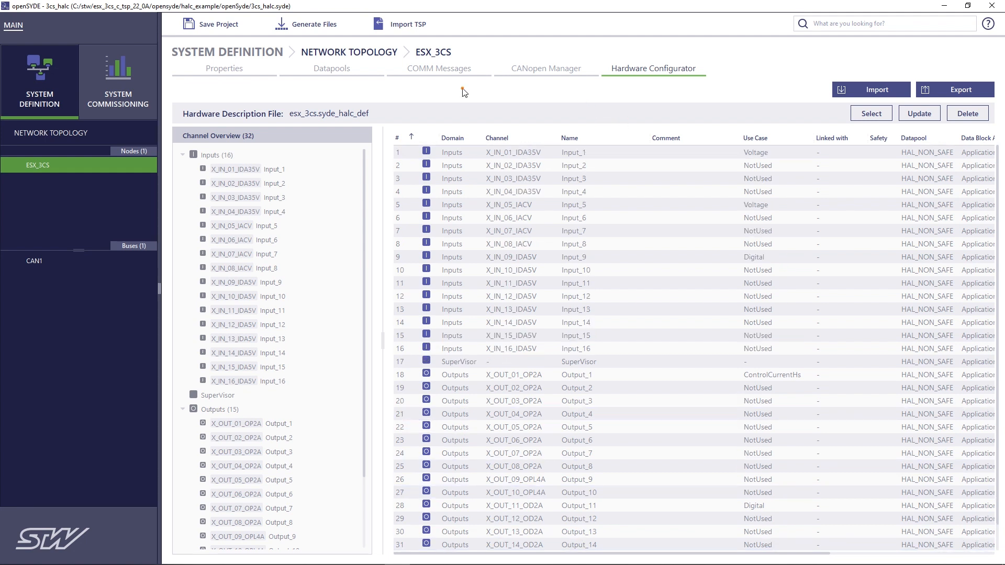
Step: Open the configuration of channel Input_2 and examine the use cases available for it
left_click(253, 184)
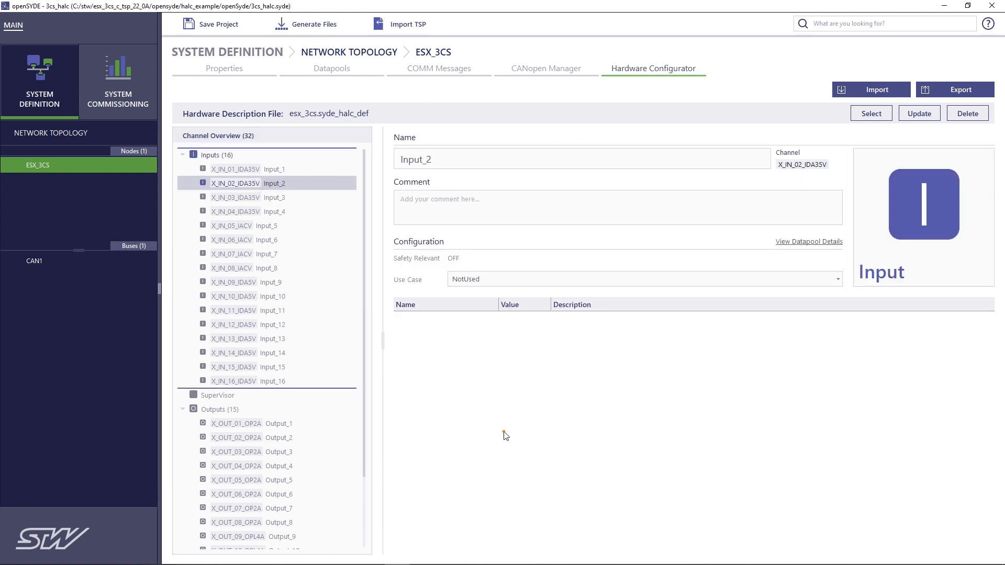
left_click(839, 281)
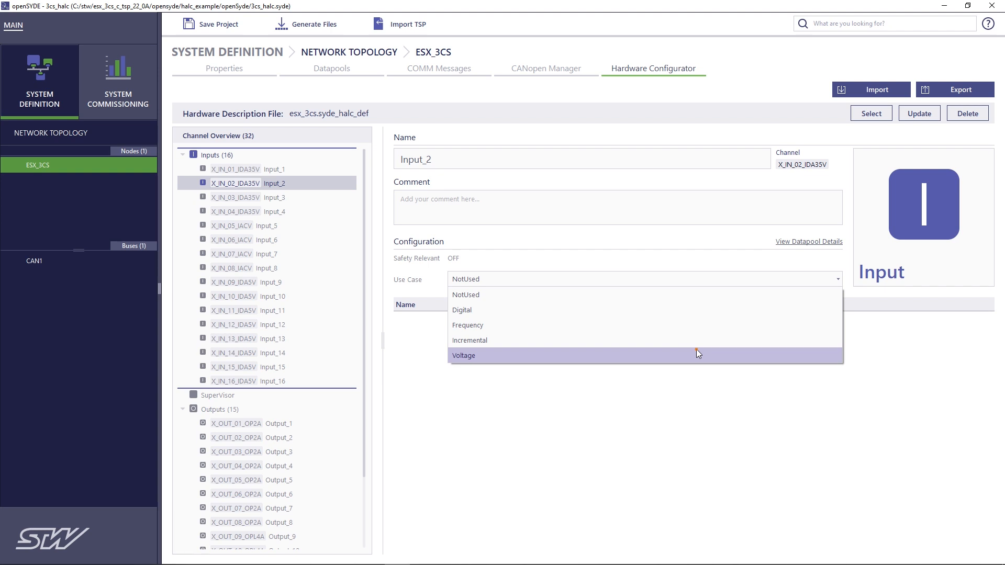
left_click(616, 402)
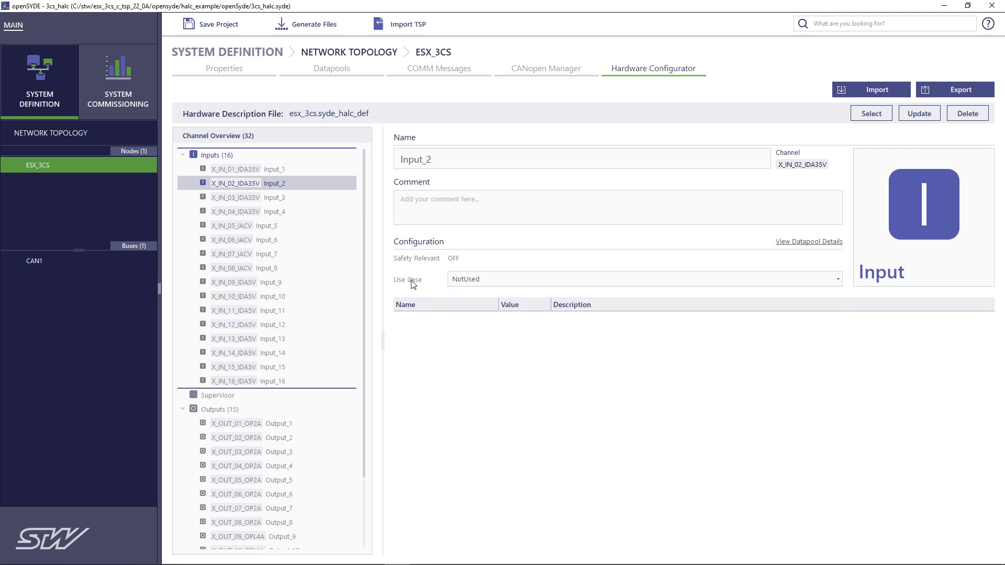
Step: Try the use cases Voltage and Digital for Input_2 to compare their initialization parameters
mouse_move(412, 284)
left_click(600, 282)
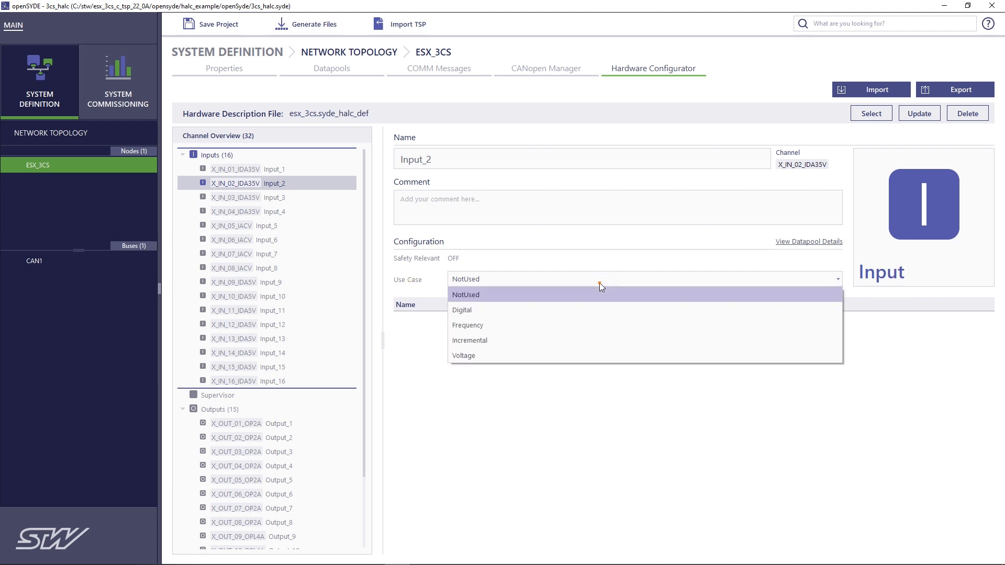
left_click(563, 361)
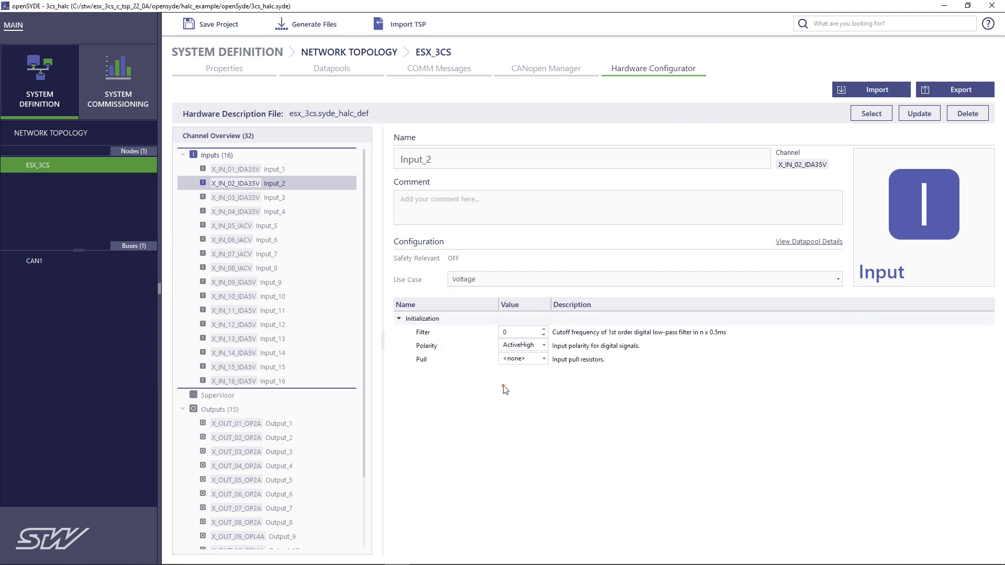
left_click(517, 283)
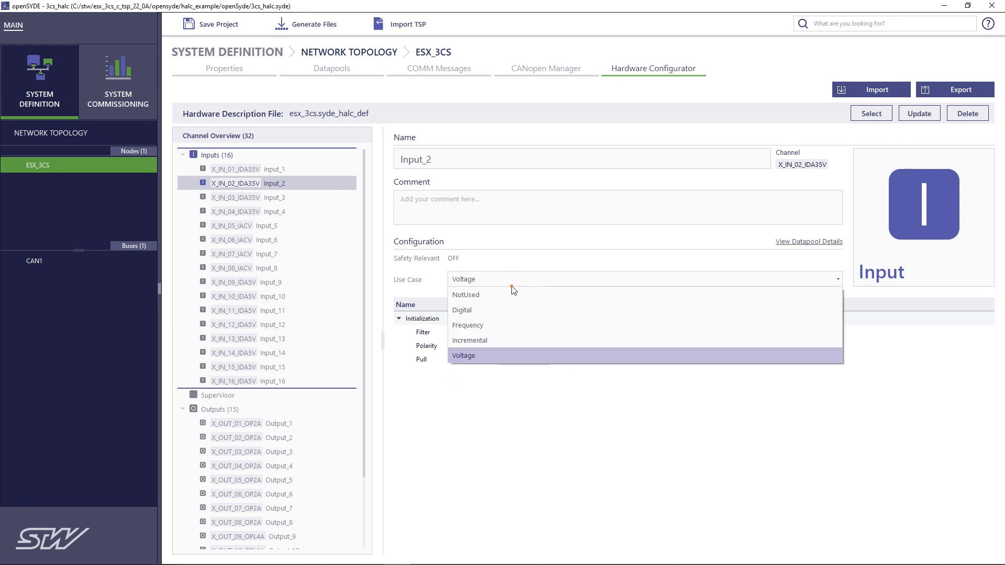
left_click(502, 310)
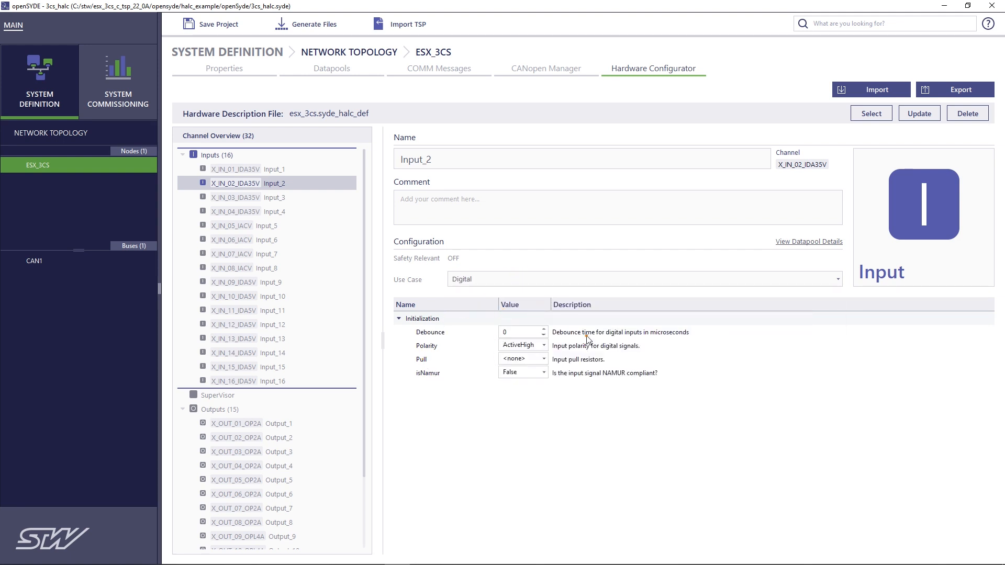
Step: Switch to the ESX-3CS user manual beside the configurator and find the x_in_init function's Input Information table
left_click(967, 7)
left_click(830, 369)
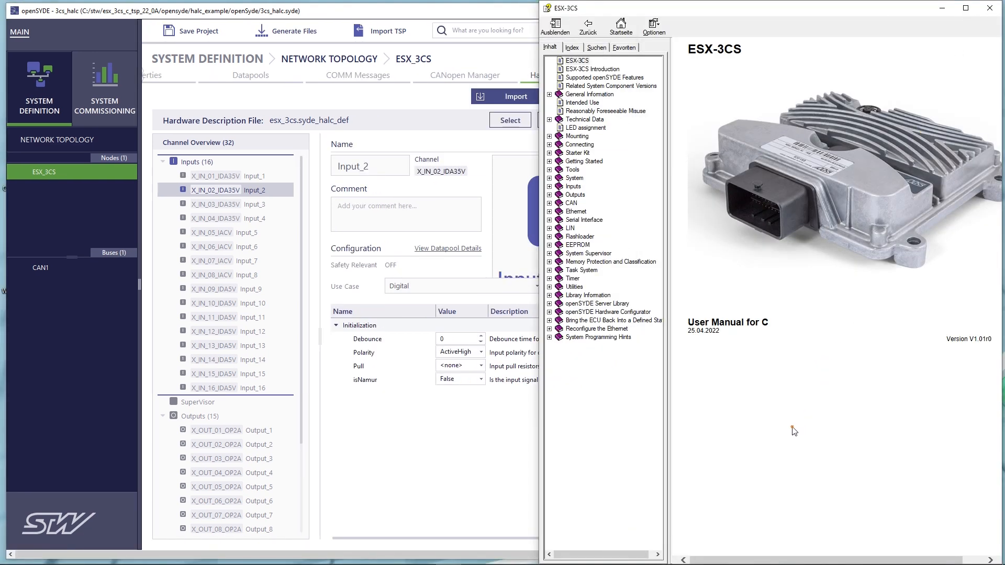
left_click(549, 186)
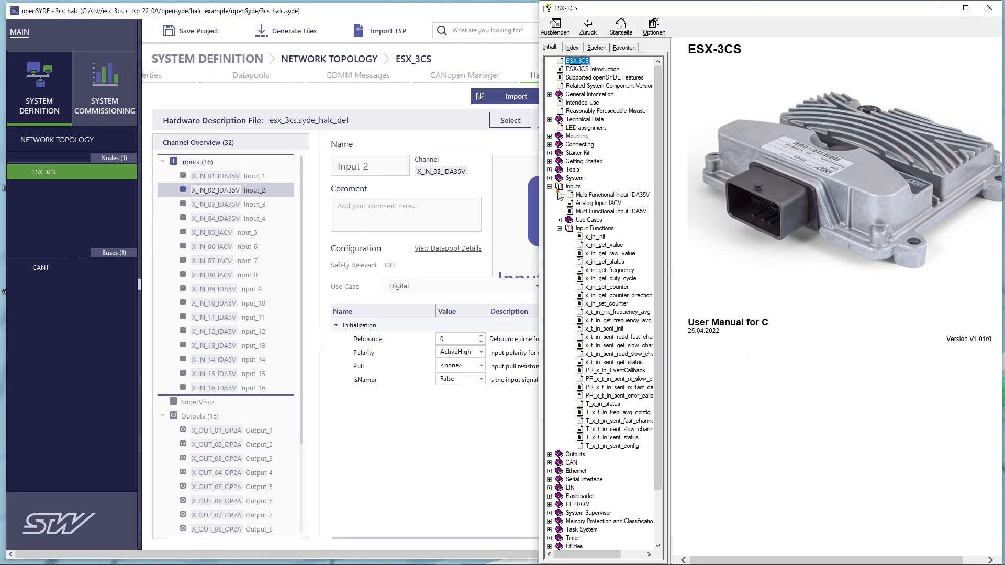
left_click(594, 237)
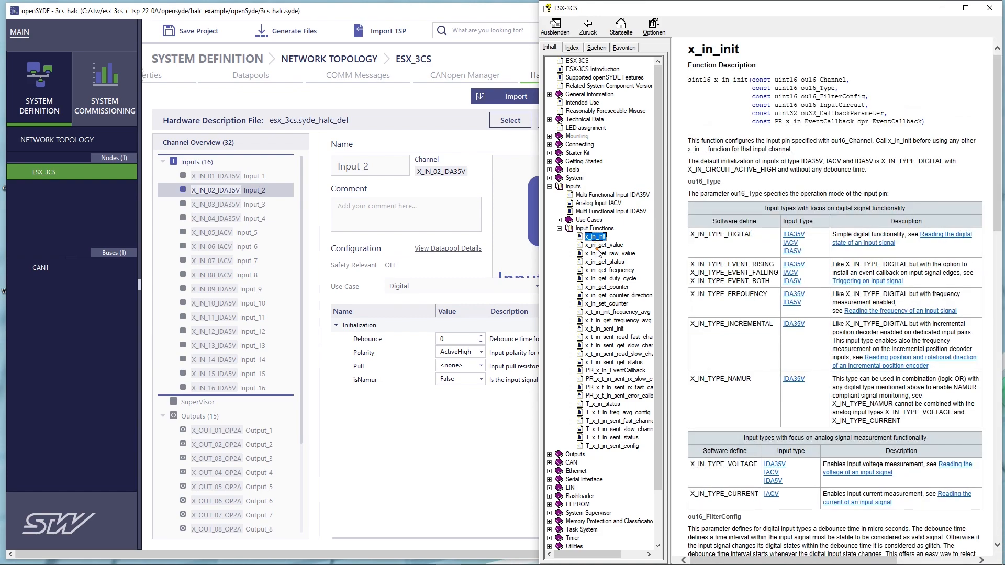
scroll(788, 316, "down", 15)
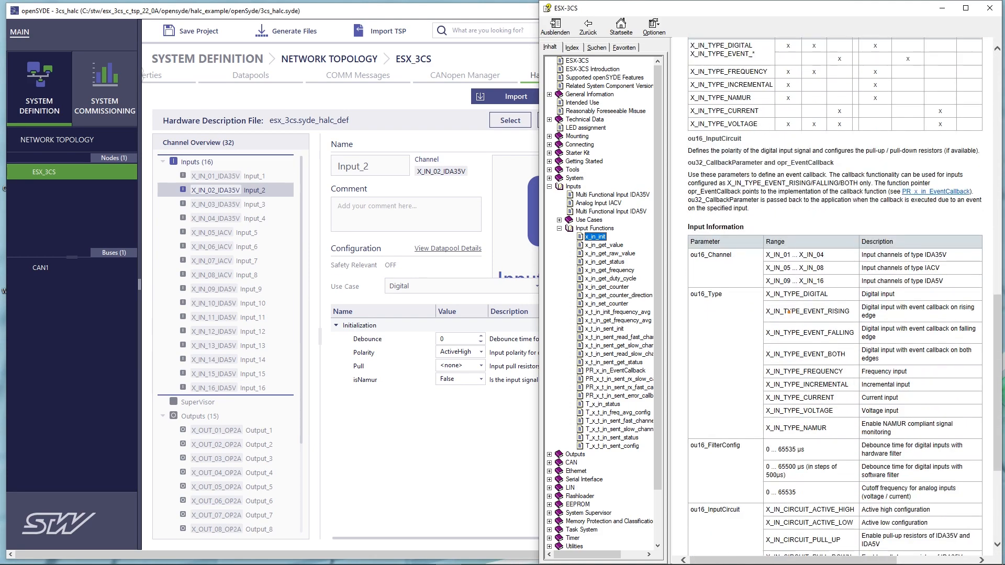
Step: Compare Input_2's Debounce parameter with the ou16_FilterConfig range for digital inputs with hardware filter in the manual
left_click(366, 343)
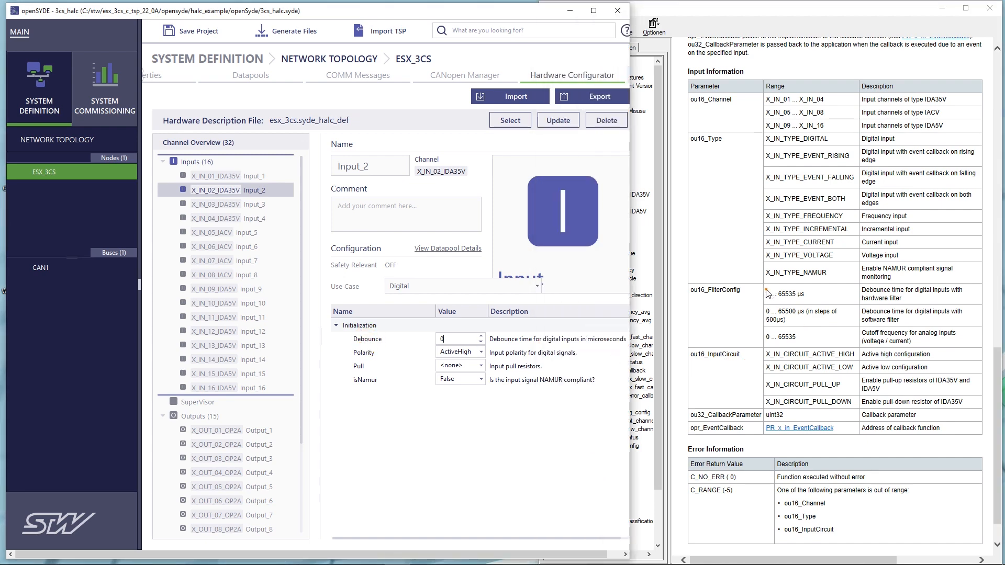
left_click_drag(767, 299, 901, 309)
left_click(430, 421)
Step: Examine Input_2's Polarity options and match ActiveHigh to the X_IN_CIRCUIT_ACTIVE_HIGH entry in the manual
left_click(466, 352)
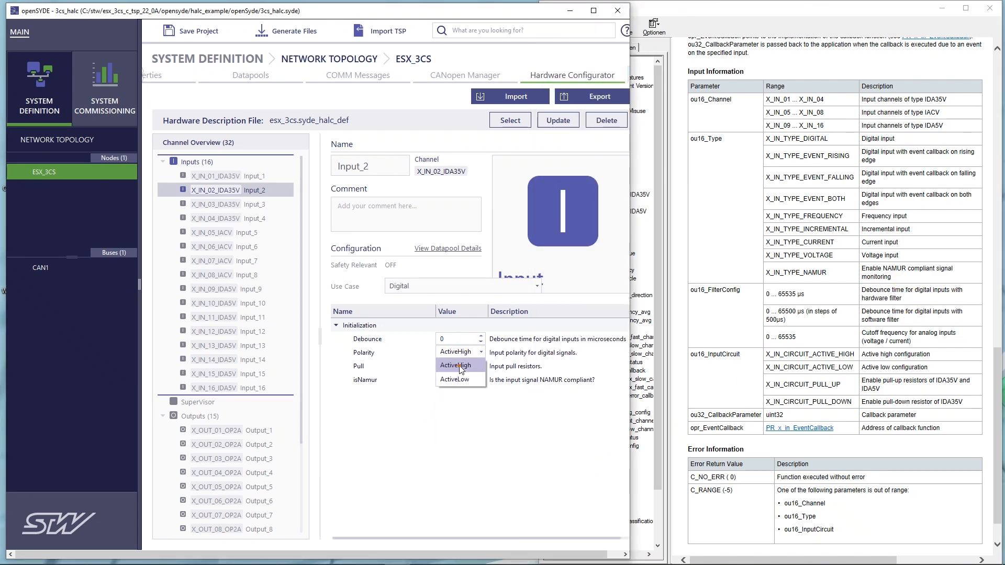
left_click(458, 366)
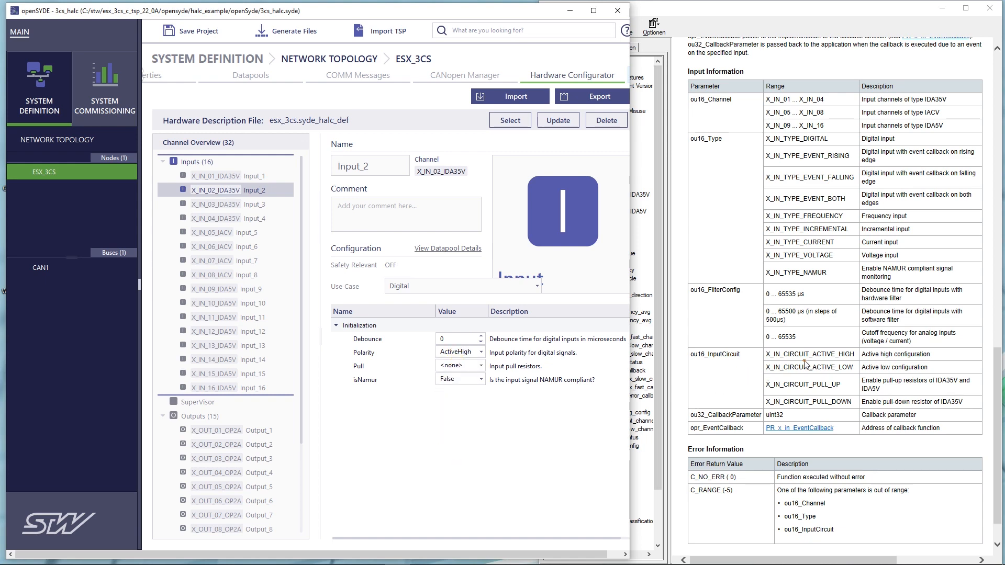
left_click_drag(767, 356, 931, 357)
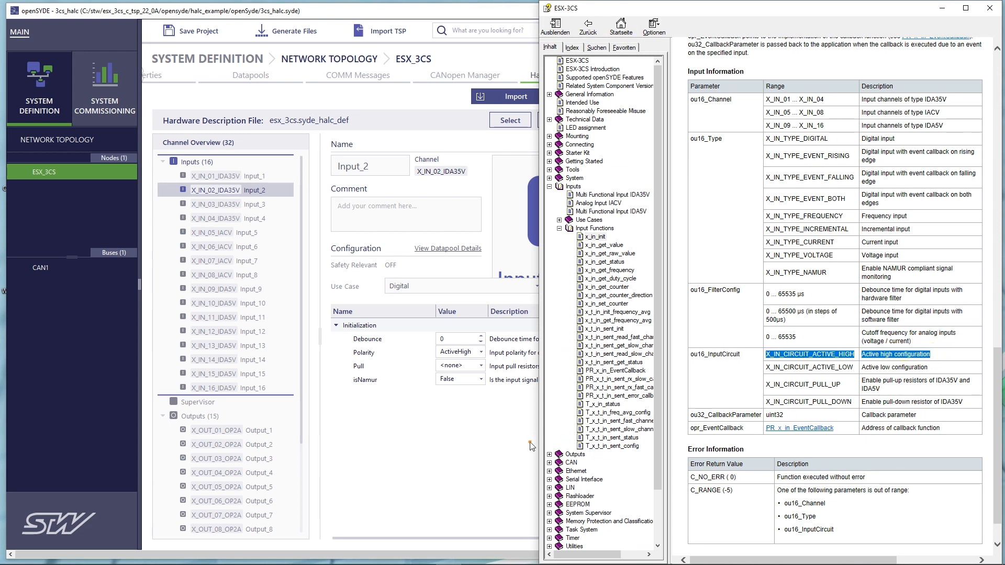
left_click(444, 443)
Step: Try the PullUp and PullDown options for Input_2's Pull parameter and clear both again
left_click(451, 365)
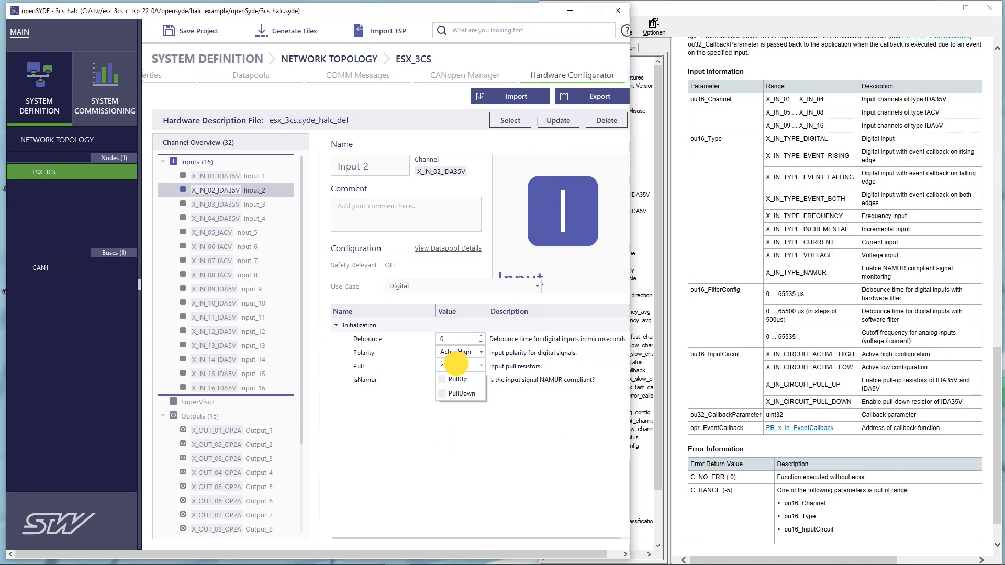
left_click(454, 379)
left_click(461, 393)
left_click(455, 379)
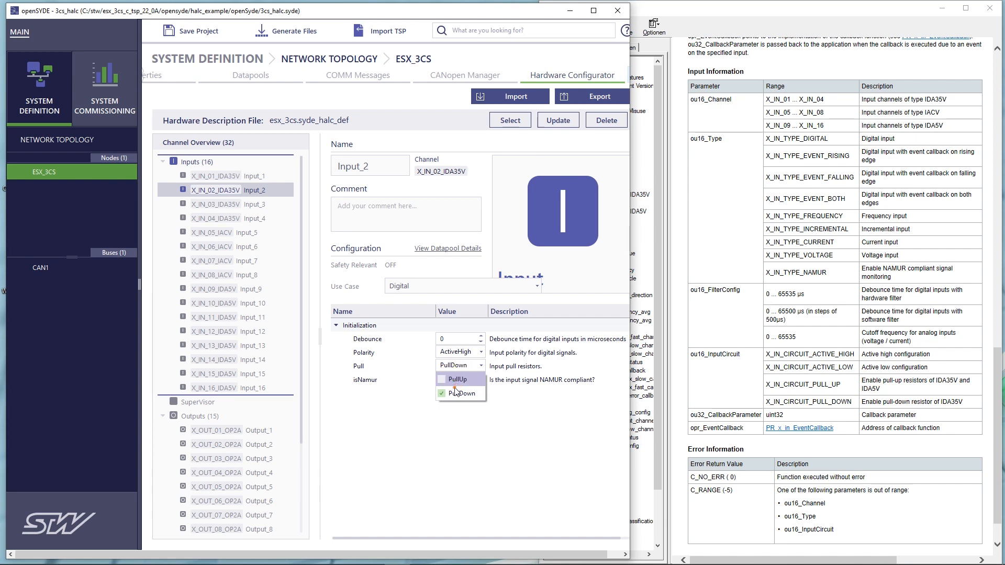
left_click(454, 393)
left_click(443, 427)
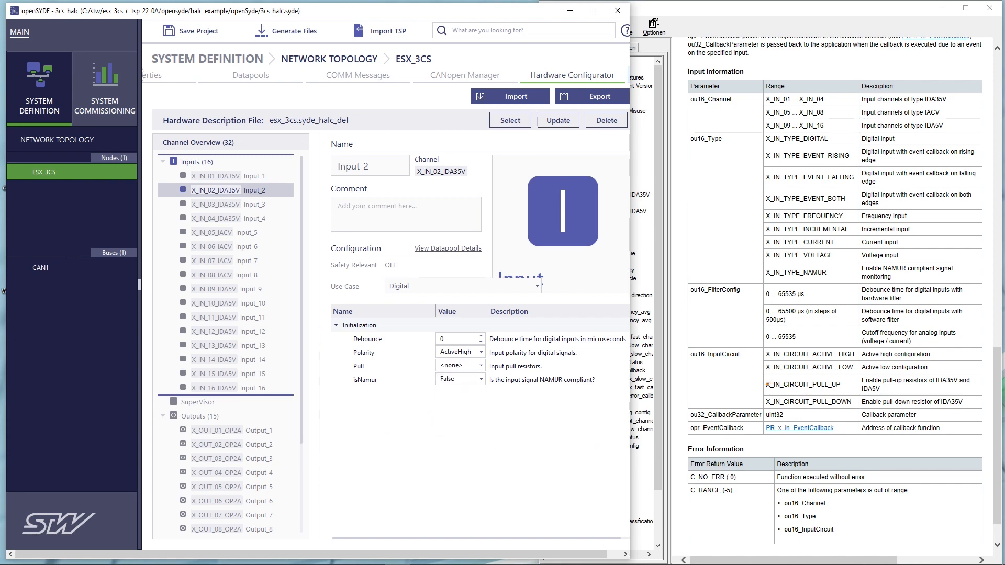
Step: Check the manual's entries for the pull-up and pull-down resistors and for X_IN_TYPE_NAMUR against Input_2's Pull and isNamur parameters
left_click_drag(767, 384, 966, 407)
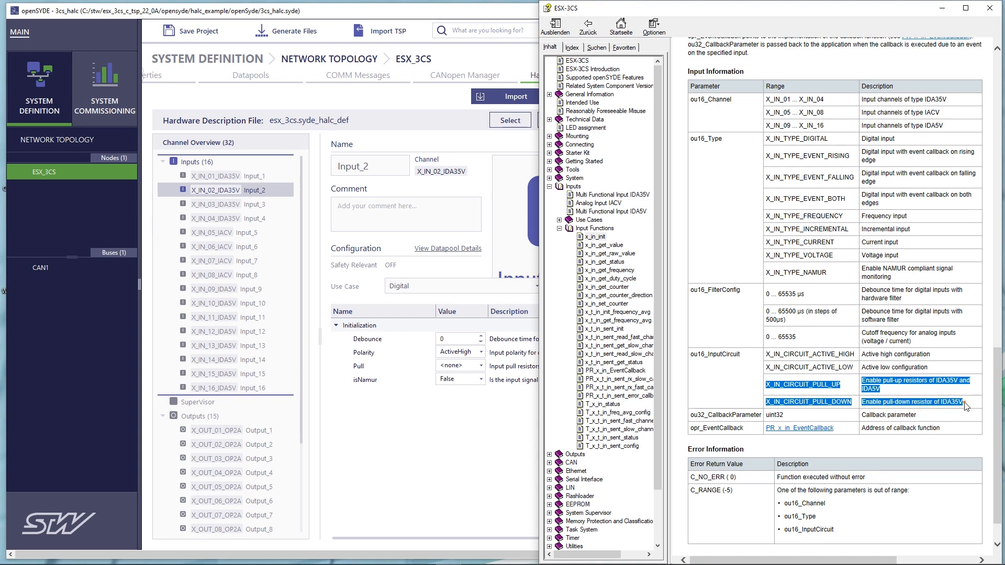
left_click(425, 439)
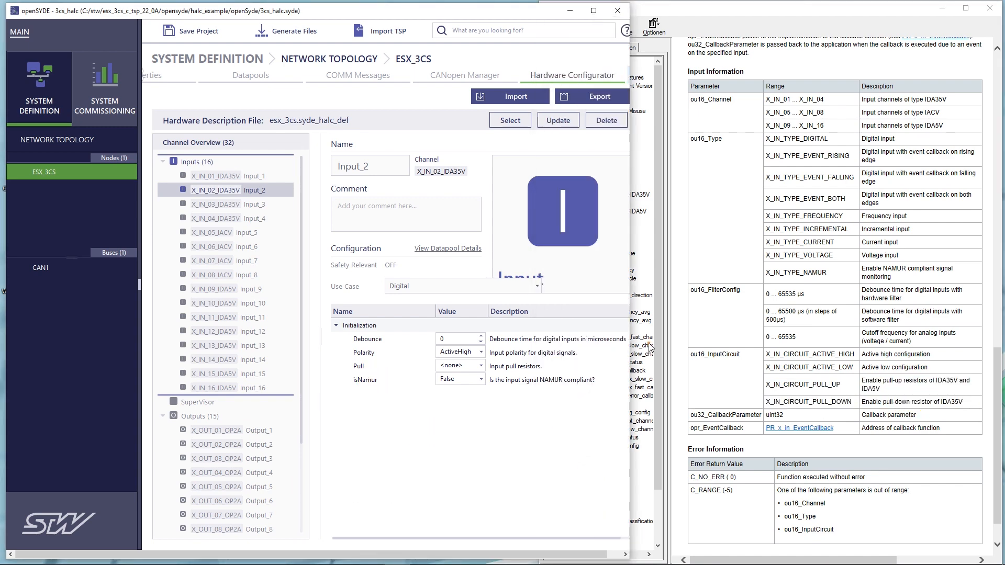
left_click_drag(767, 272, 900, 281)
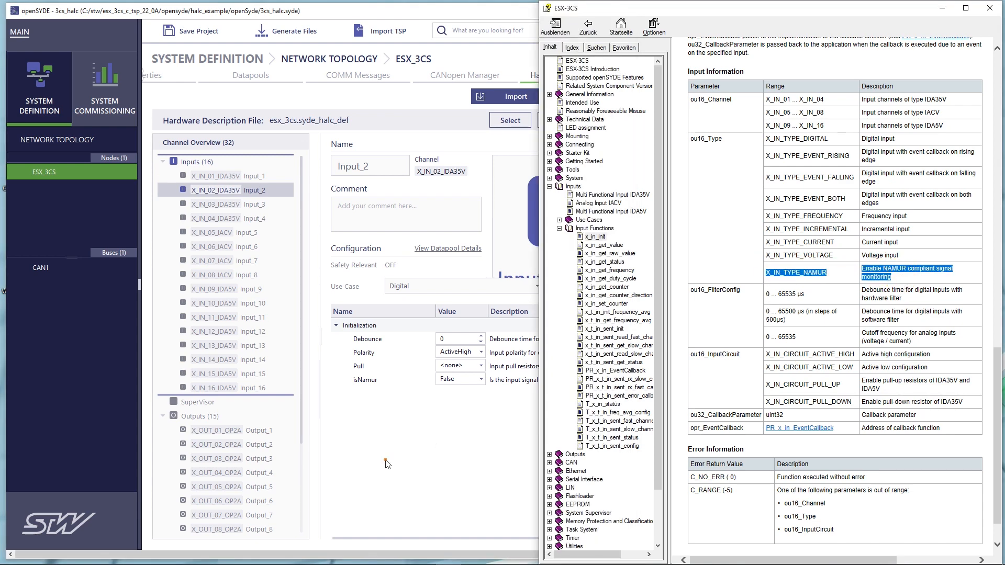
left_click(405, 435)
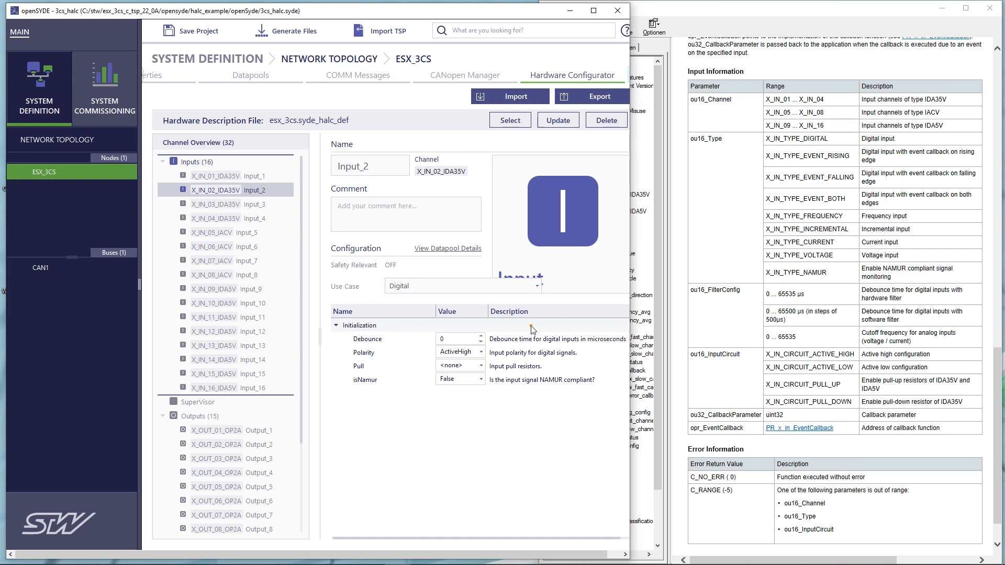
Step: Maximize the openSYDE window and reset Input_2's use case to NotUsed
left_click(597, 12)
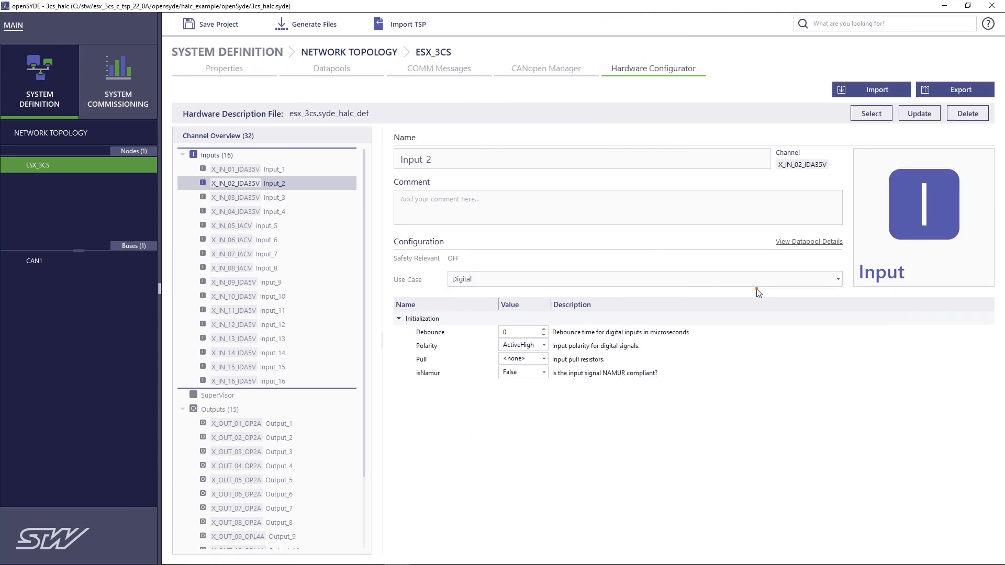
left_click(695, 280)
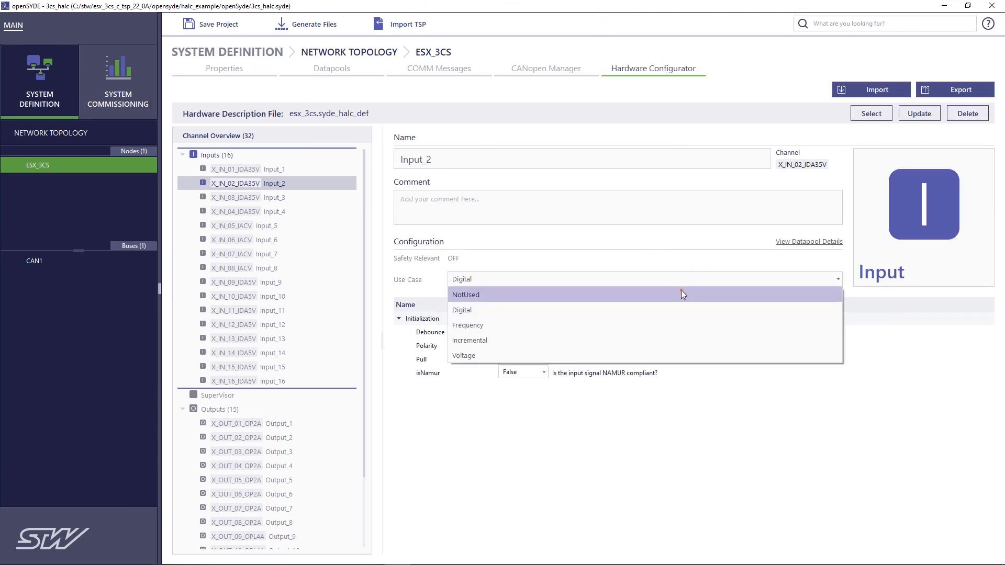
left_click(680, 291)
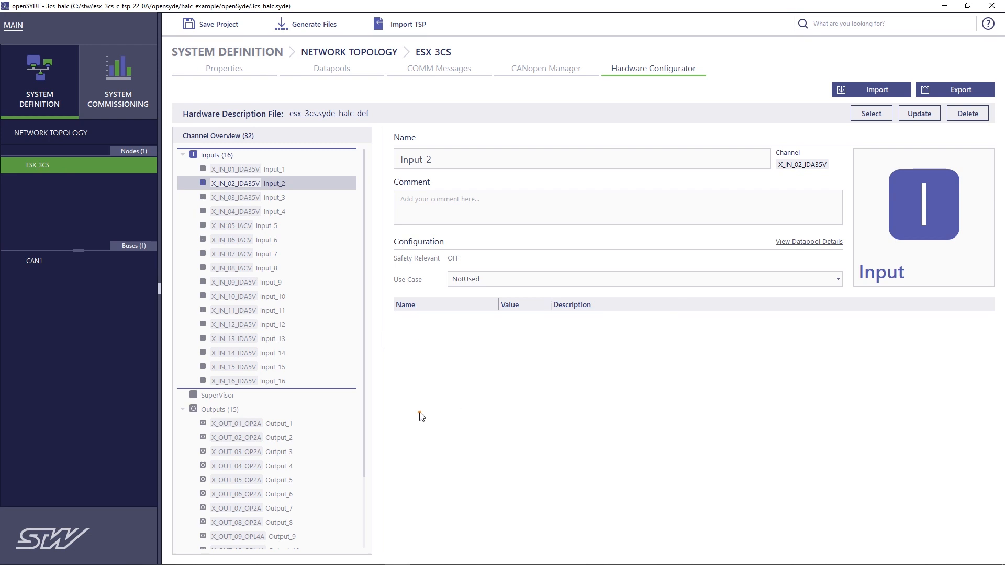
Step: Open the configuration of channel Output_2 and try the use cases Digital and PWM for it
scroll(318, 408, "down", 2)
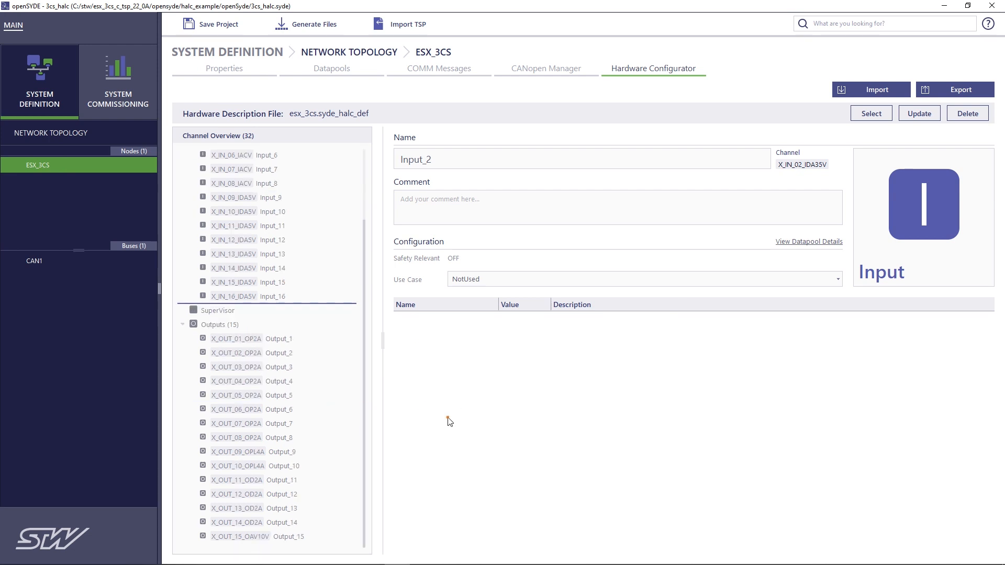
left_click(256, 354)
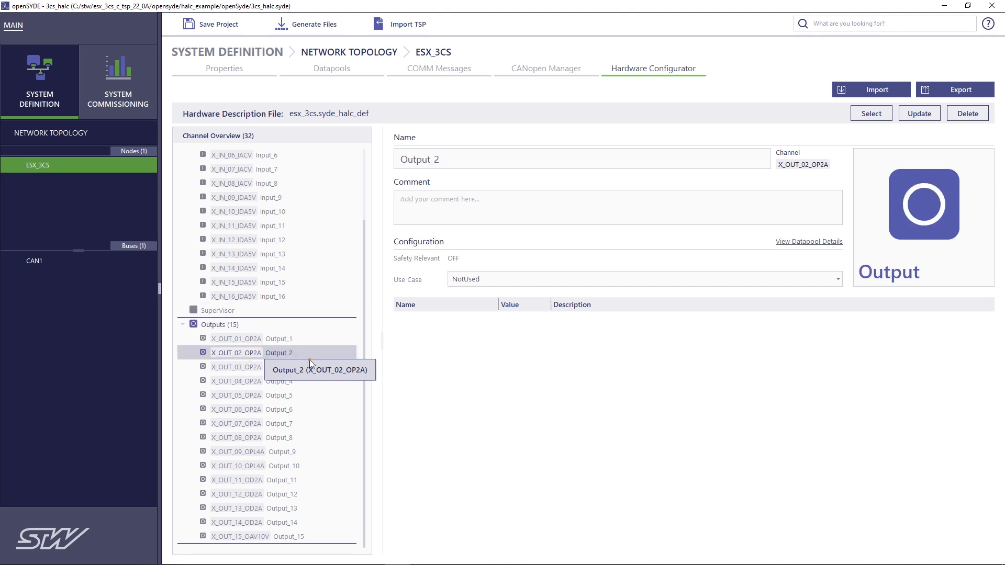
left_click(541, 283)
left_click(521, 308)
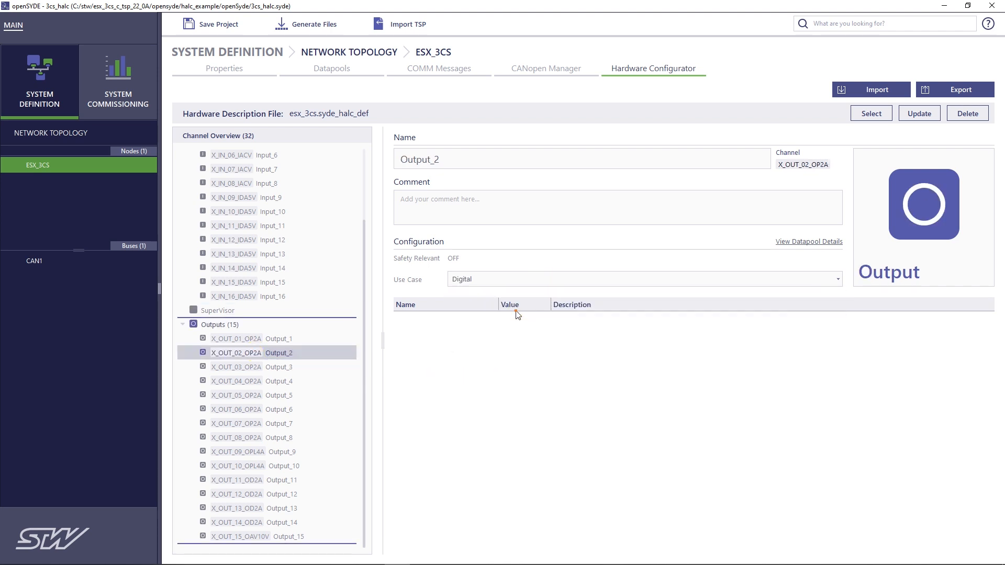
left_click(510, 283)
left_click(495, 325)
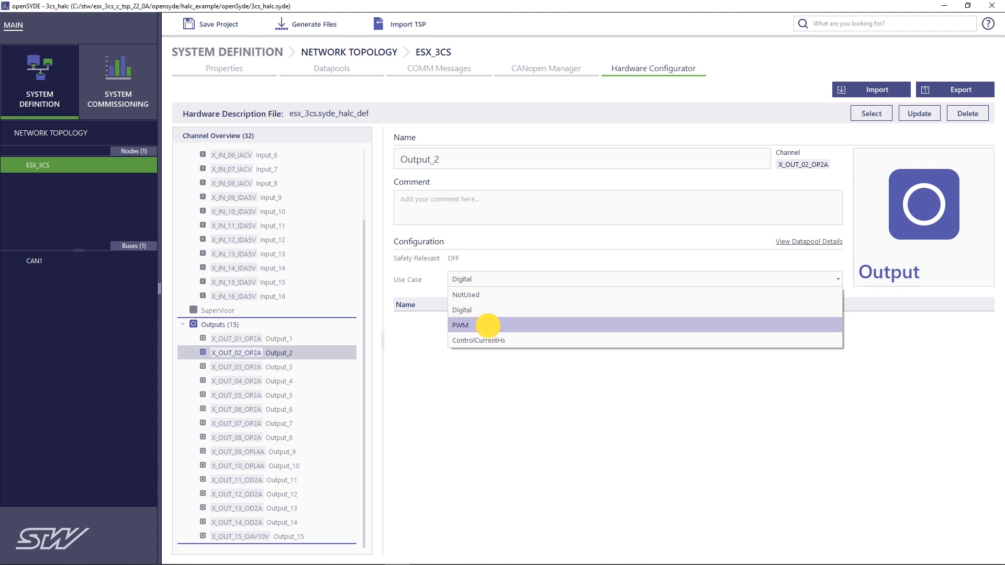
Step: Set Output_2's use case to ControlCurrentHs to examine its initialization and PIDConfig parameters, and reset it to NotUsed
left_click(492, 282)
left_click(477, 340)
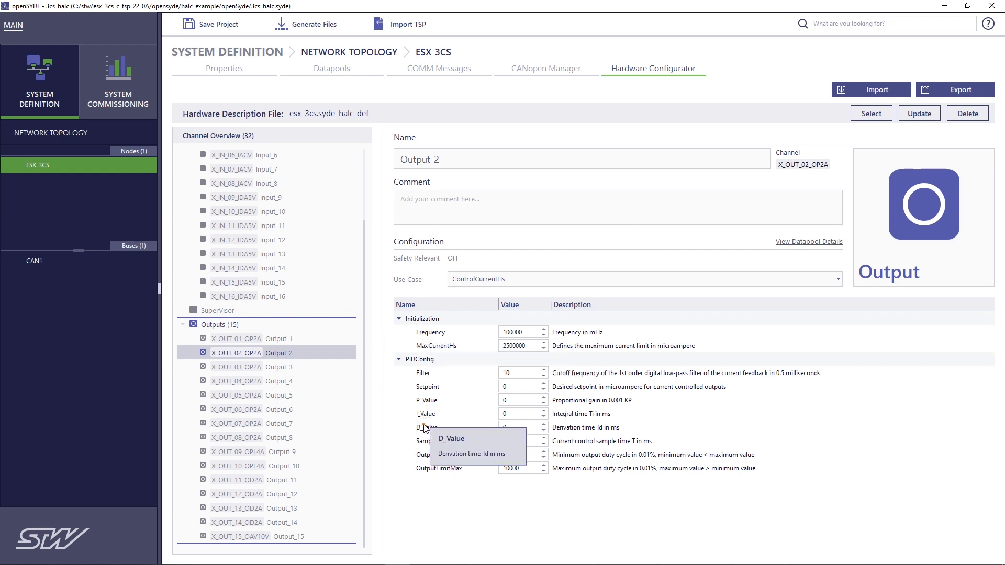
left_click(508, 281)
left_click(463, 292)
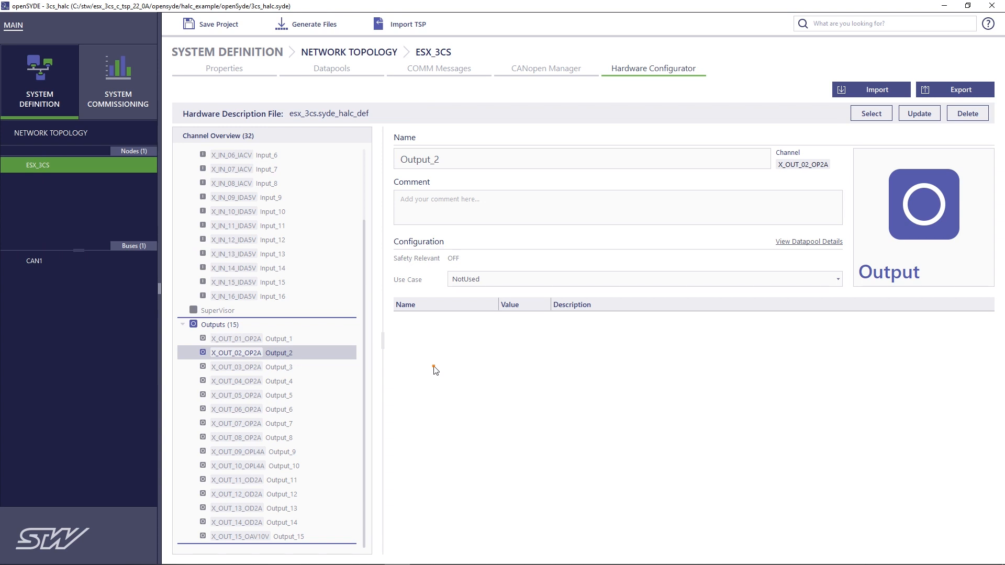
Step: Open the configuration of channel Output_12, try the use cases Digital and PWM for it, and reset it to NotUsed
left_click(256, 497)
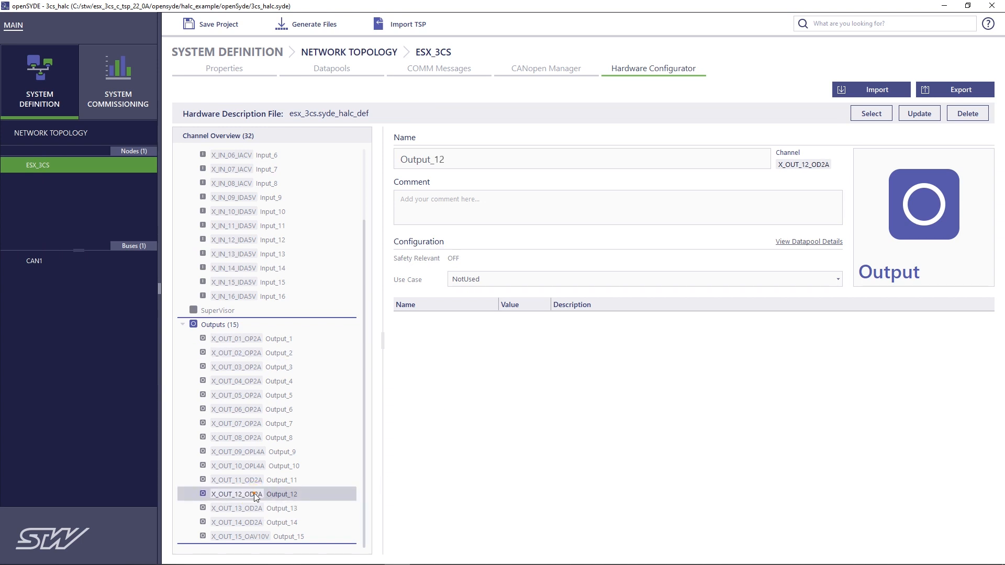
left_click(514, 283)
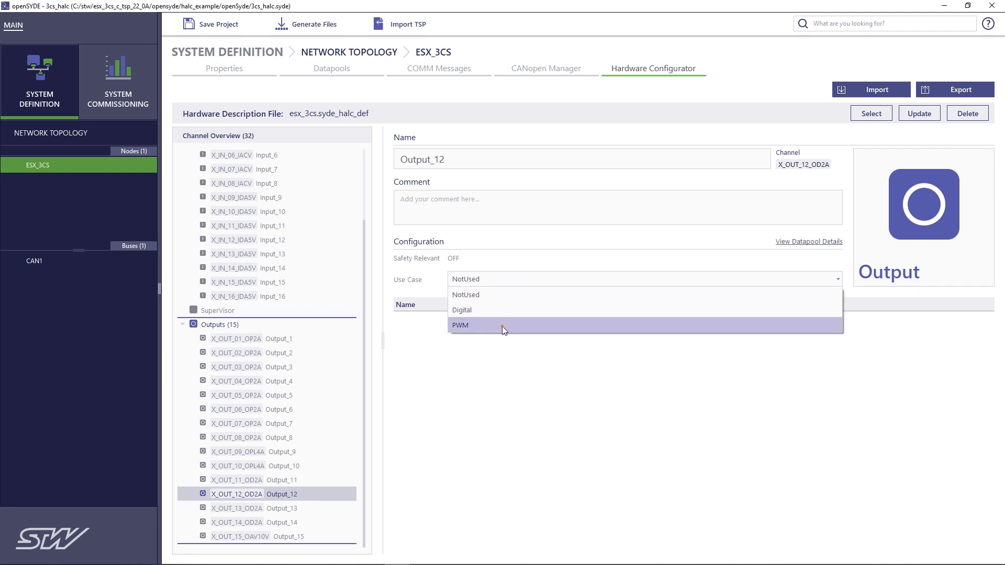
left_click(502, 311)
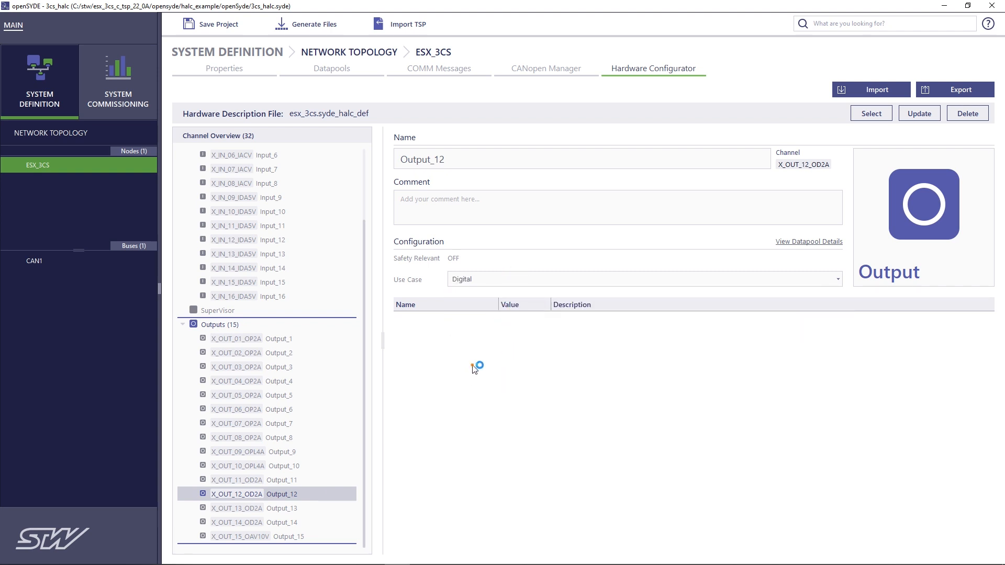
left_click(482, 280)
left_click(478, 327)
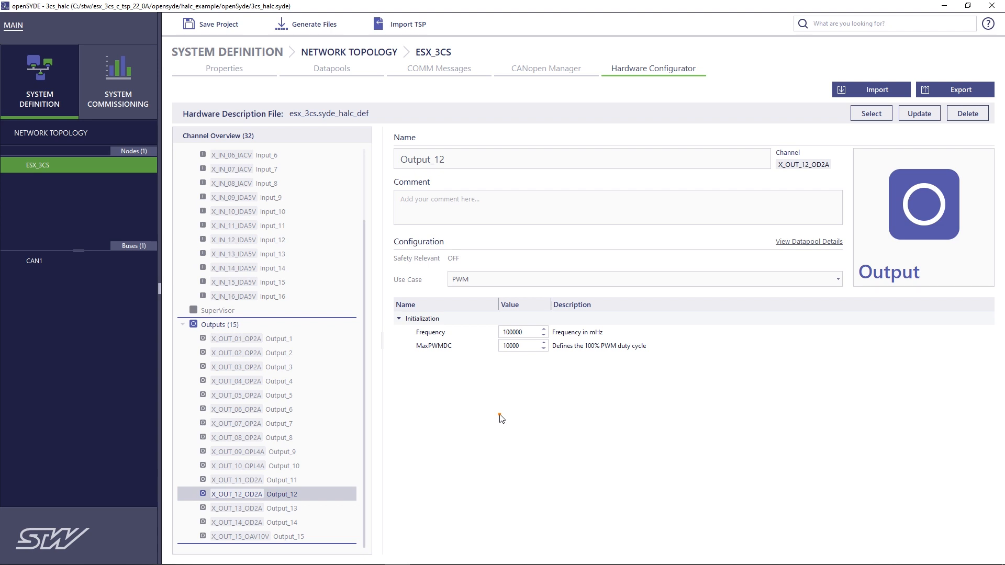
left_click(544, 281)
left_click(535, 293)
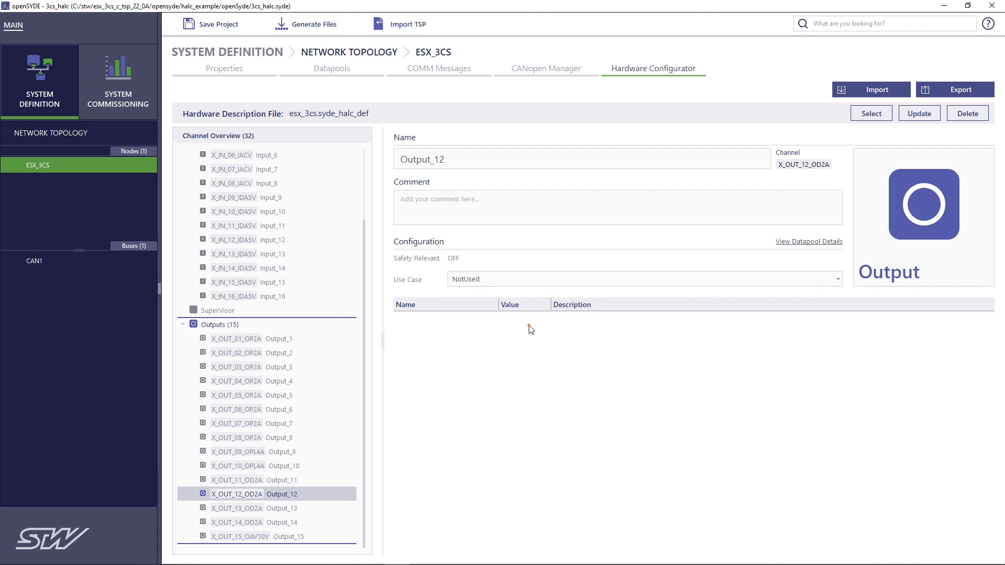
Step: Show the overview table of all channels and generate the files for ESX_3CS's Application data block, allowing the target directories to be erased
left_click(512, 417)
left_click(233, 135)
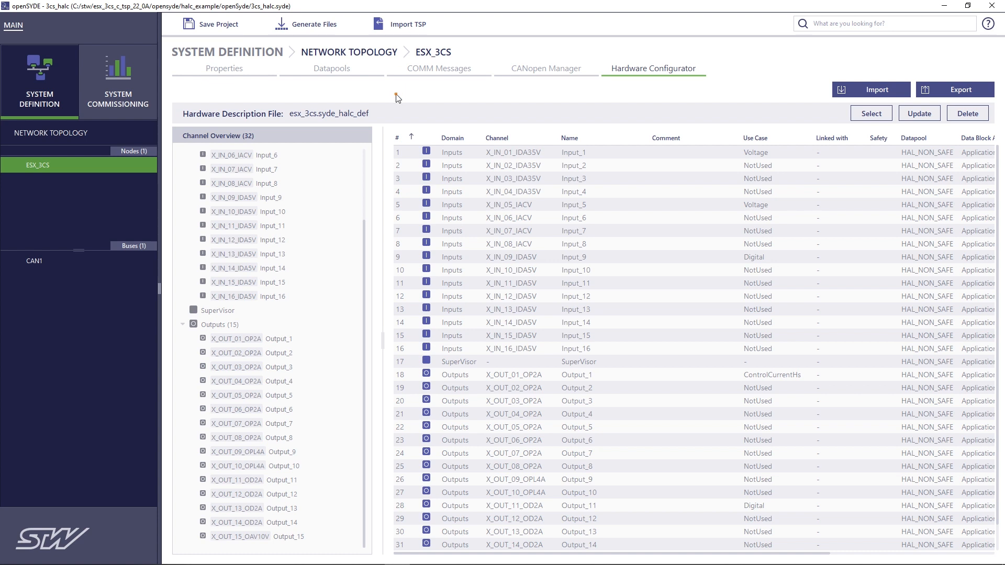
left_click(329, 30)
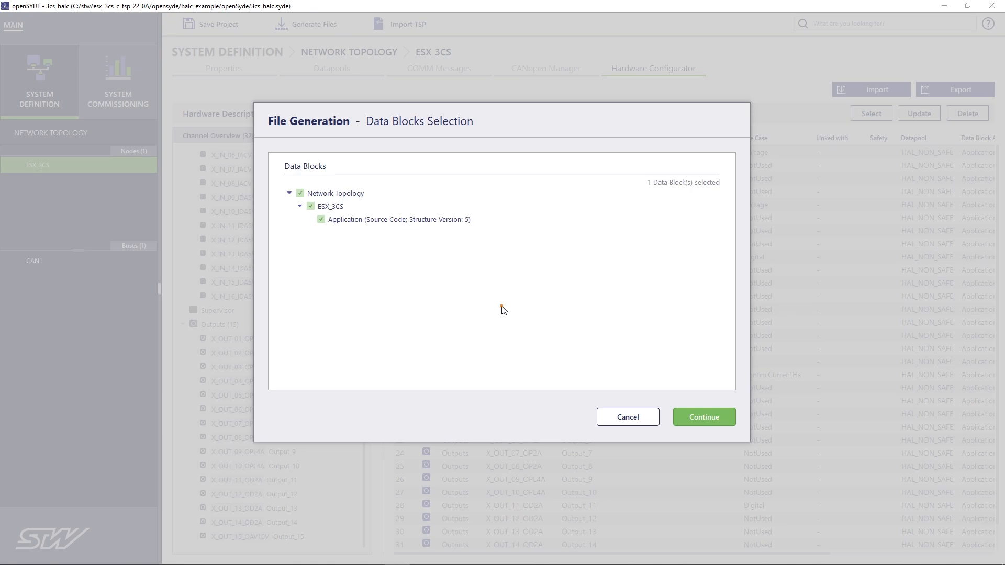
left_click(706, 414)
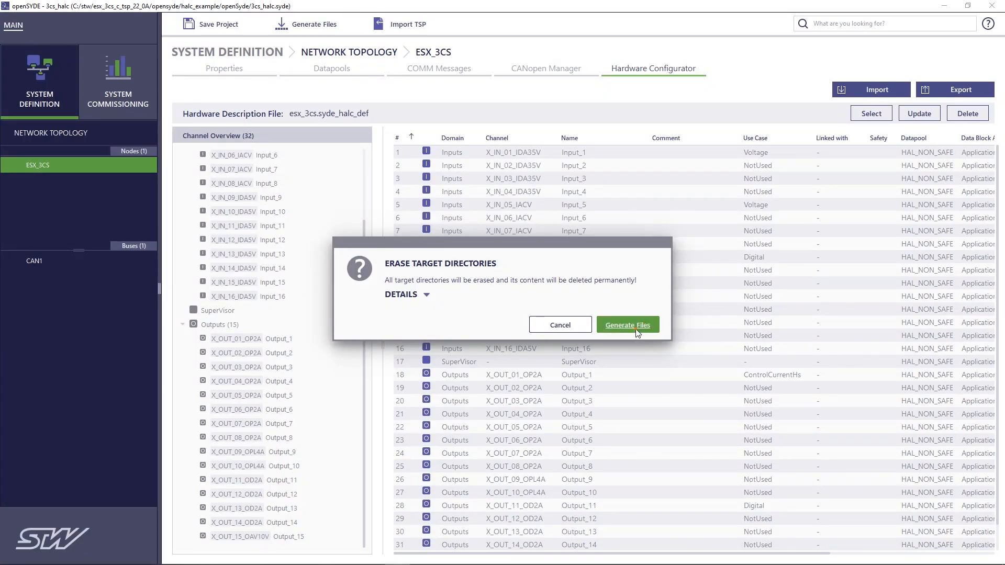
left_click(636, 329)
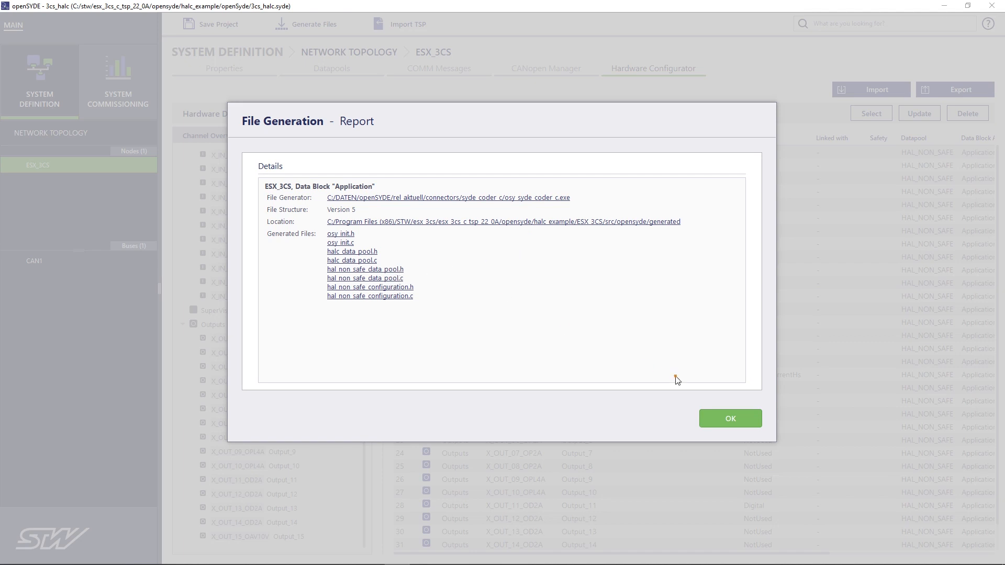
left_click(717, 419)
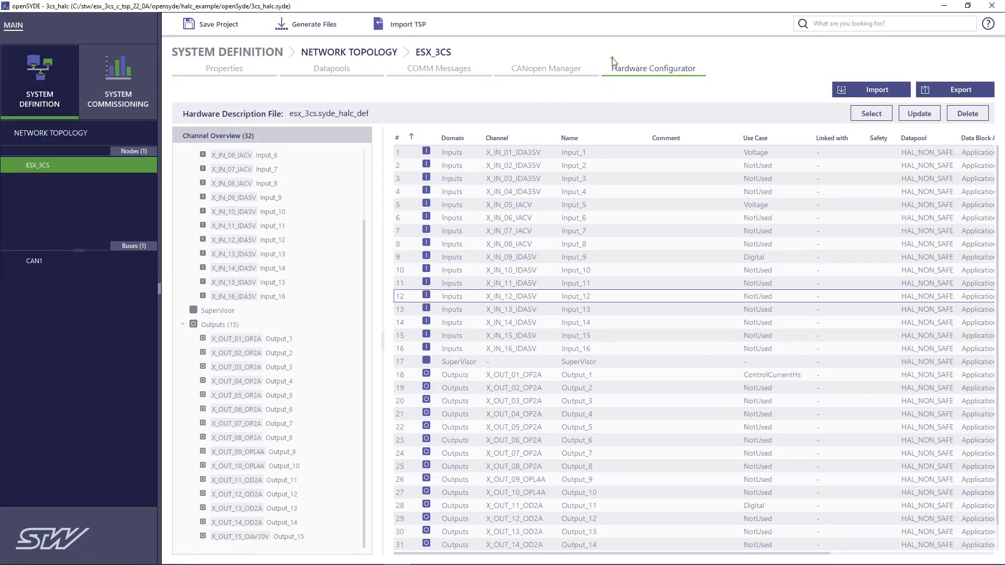
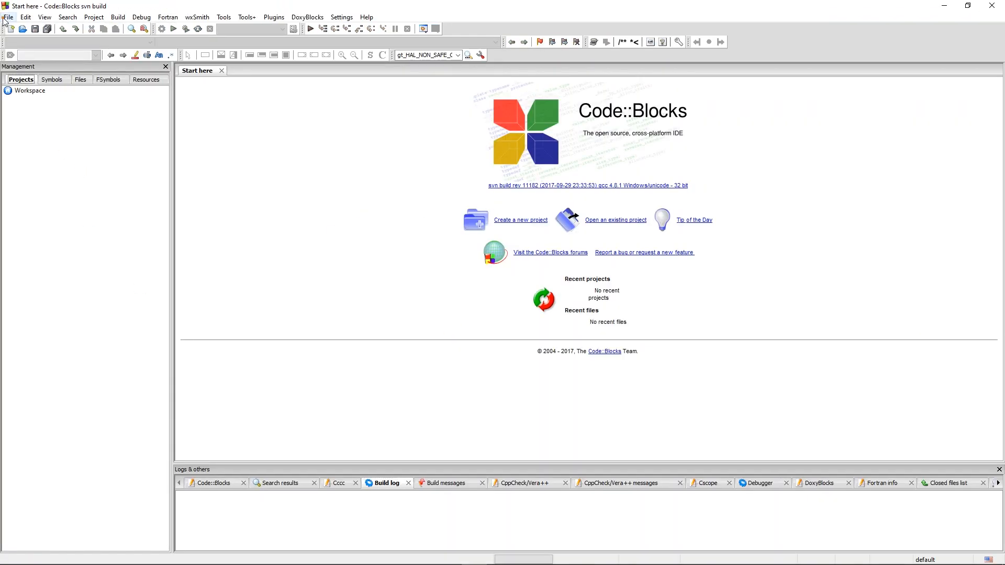
Step: Switch to Code::Blocks and open the project ESX3Cx_Halc.cbp from the halc_example's ESX_3CS/pjt folder
left_click(9, 17)
left_click(23, 39)
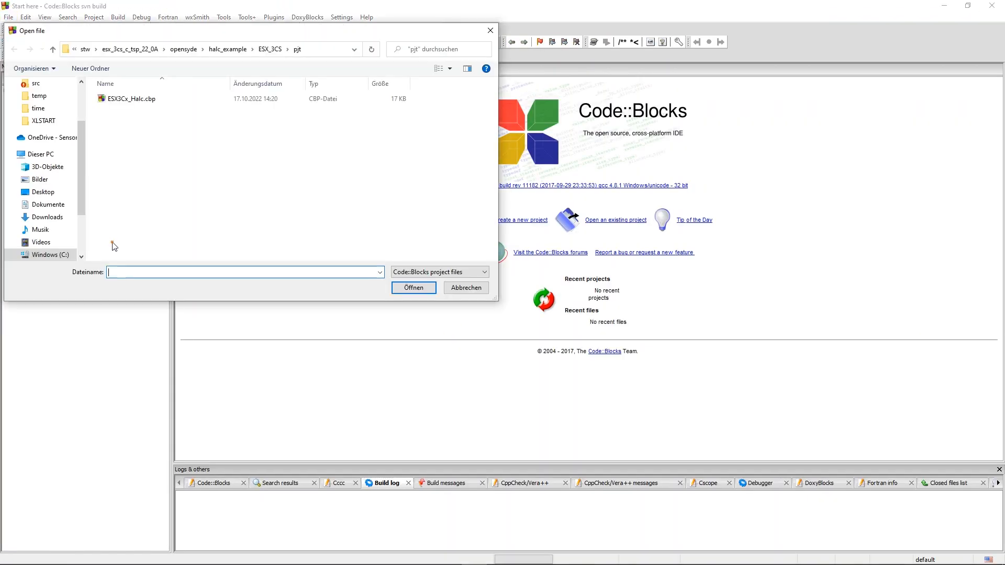
left_click(319, 48)
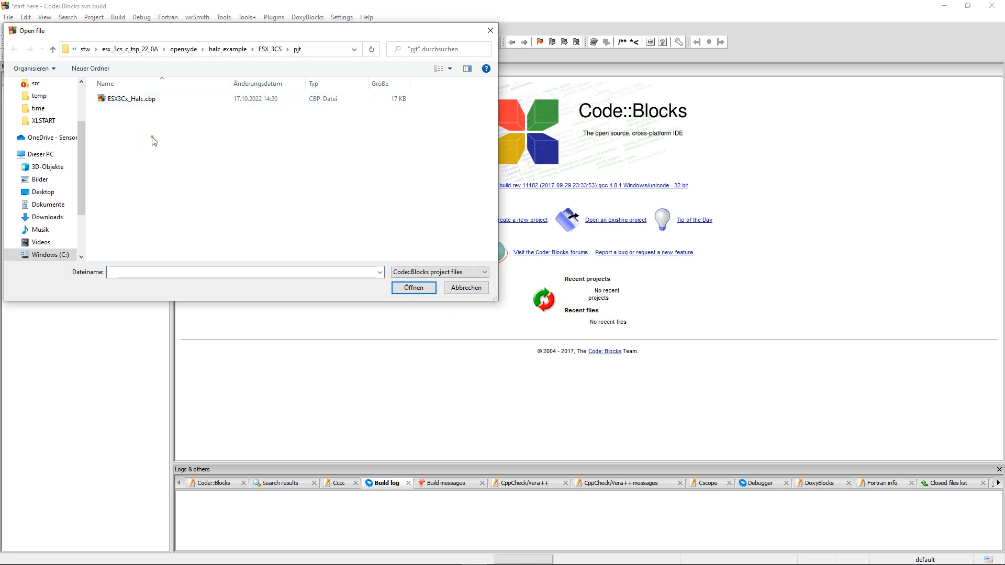
double_click(128, 99)
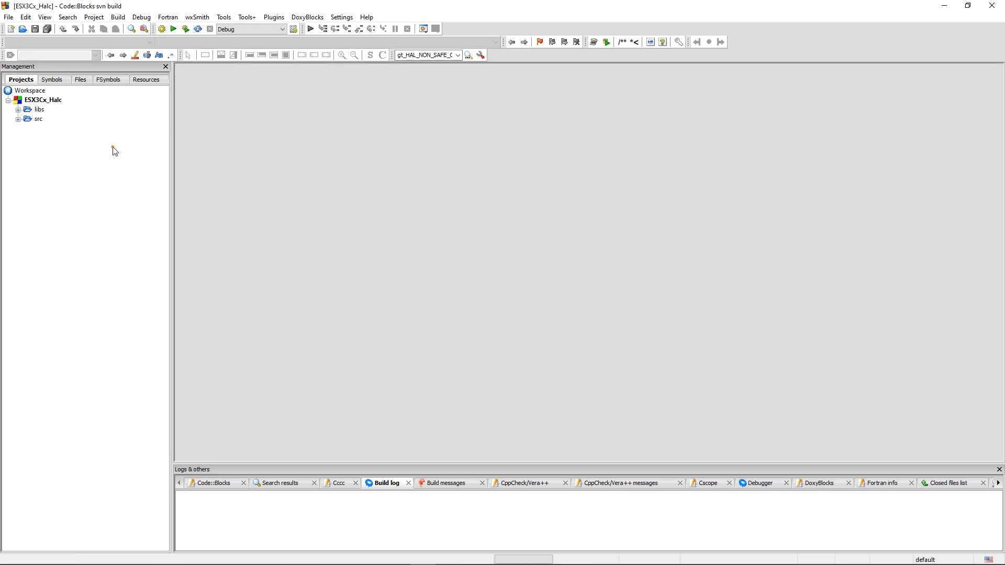
Step: Expand the project's libs and src folders down to opensyde's generated and hal folders to view their source files
left_click(18, 110)
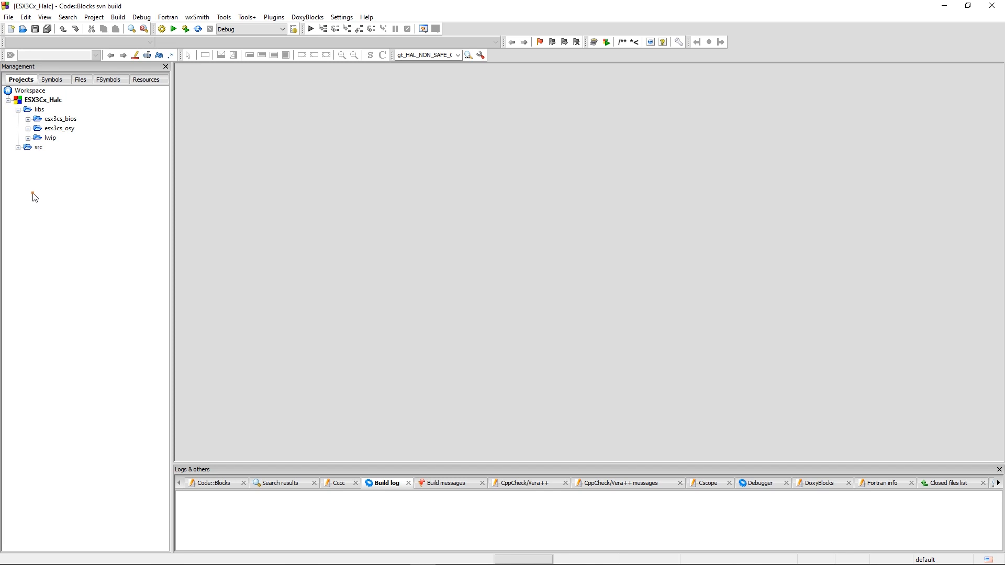
left_click(18, 148)
left_click(28, 157)
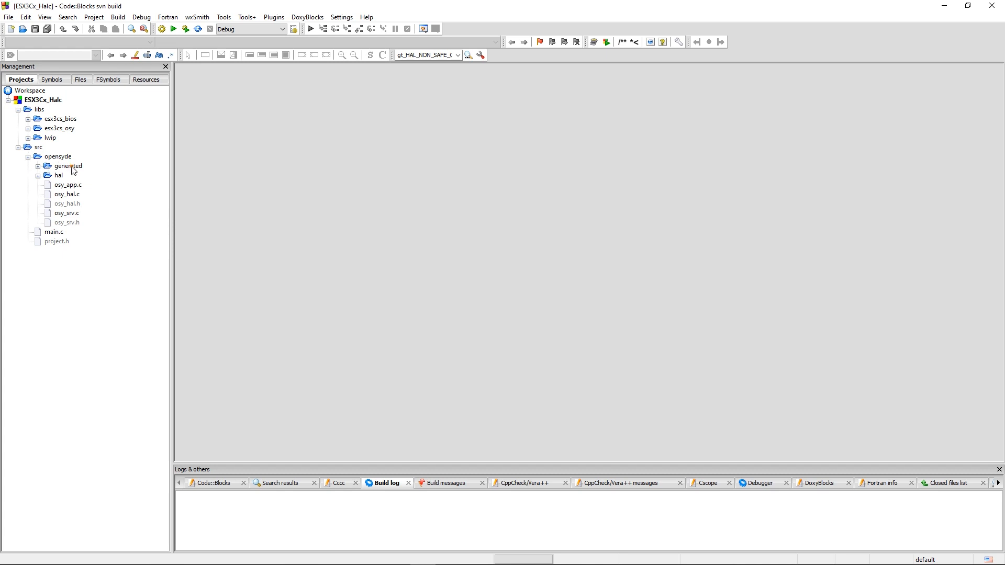
left_click(37, 167)
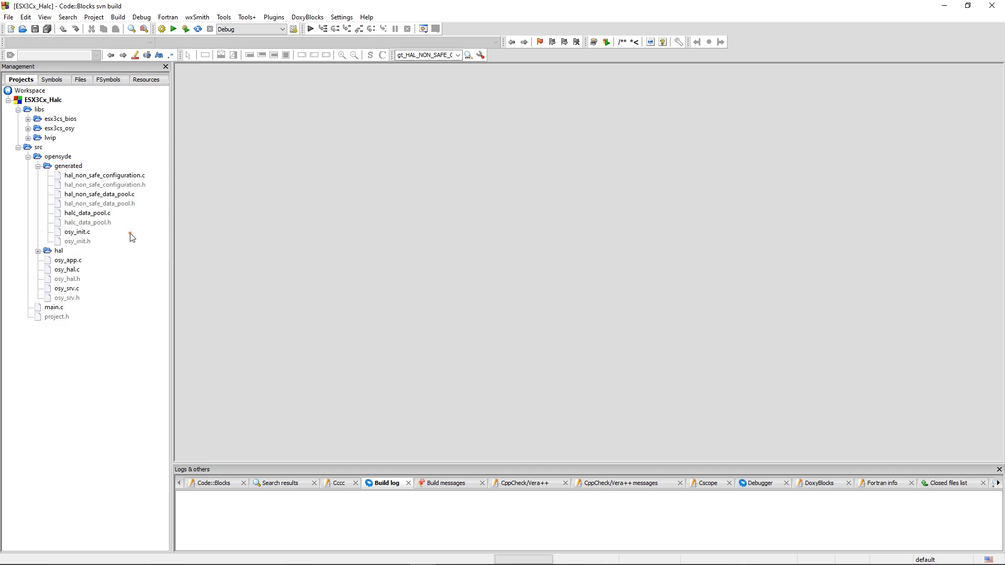
left_click(38, 251)
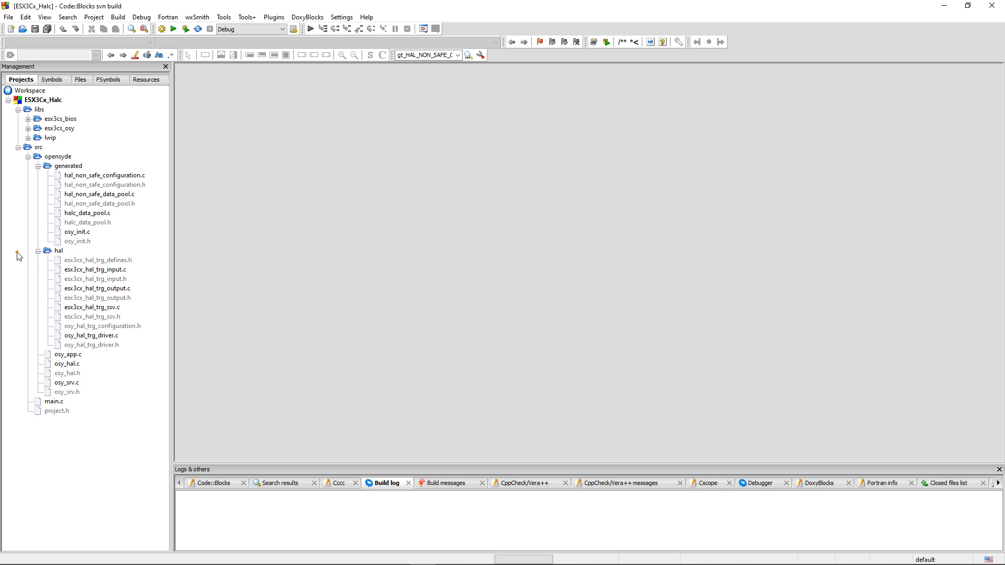
Step: Open main.c and review x_sys_init, m_init_can, the PROJECT_USE_ETHERNET condition, osy_srv_init and m_init_tasks in the main function
left_click(54, 401)
double_click(55, 403)
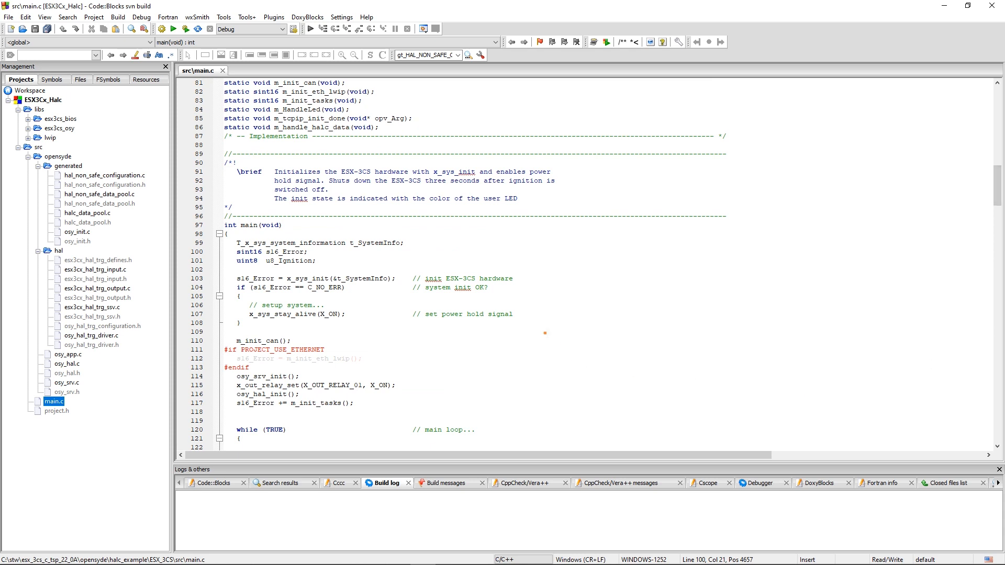
double_click(308, 278)
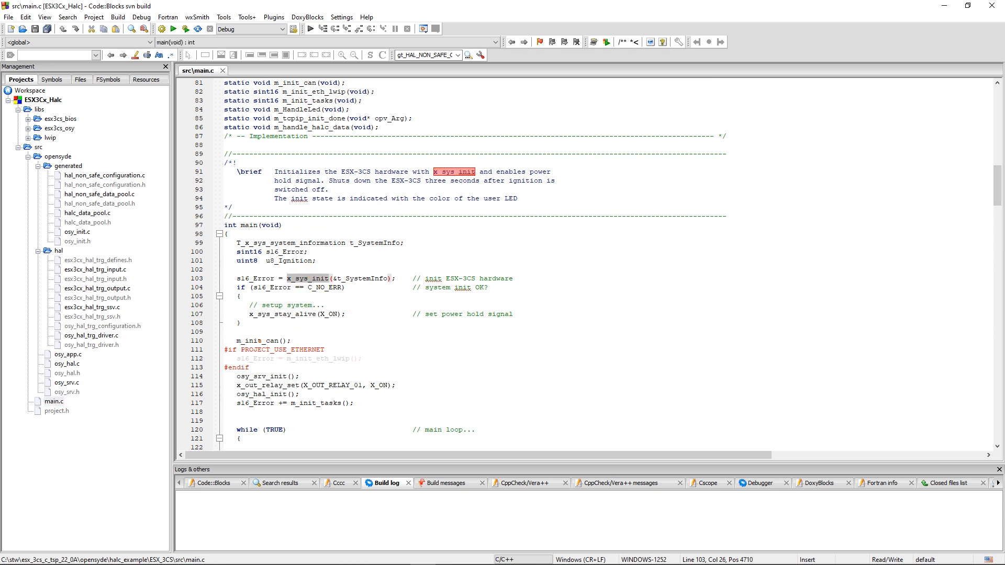
double_click(257, 340)
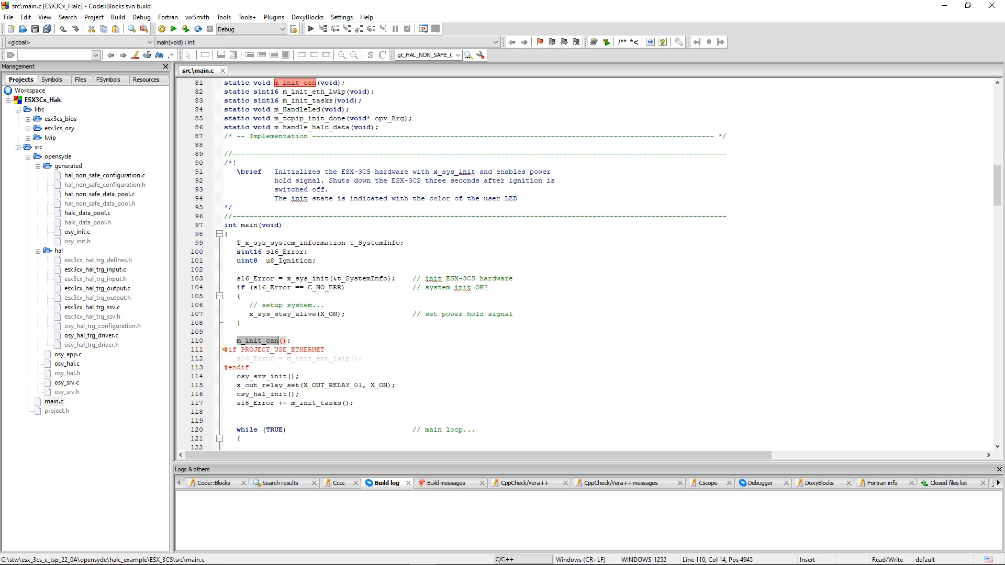
left_click_drag(224, 349, 380, 349)
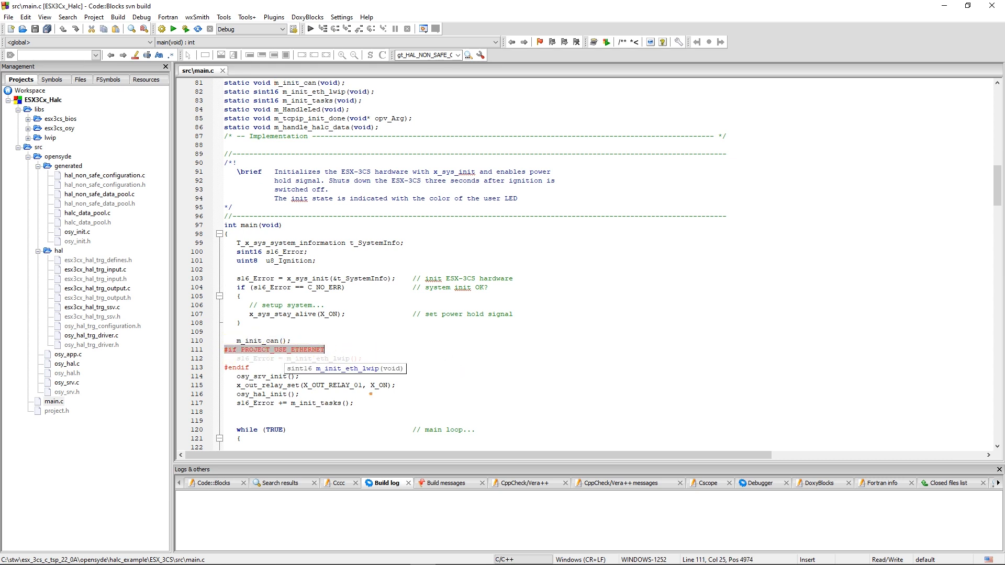
double_click(256, 377)
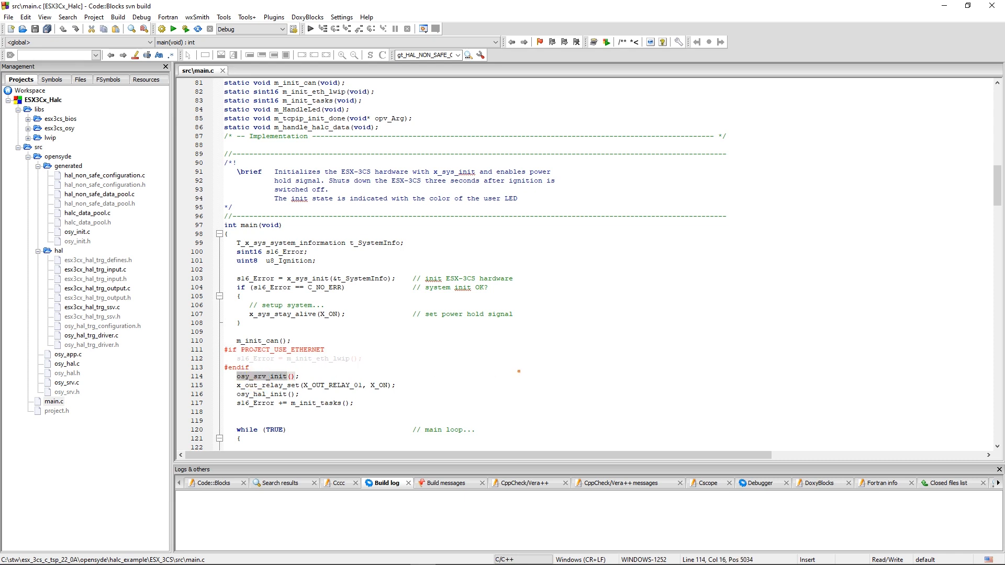
double_click(315, 403)
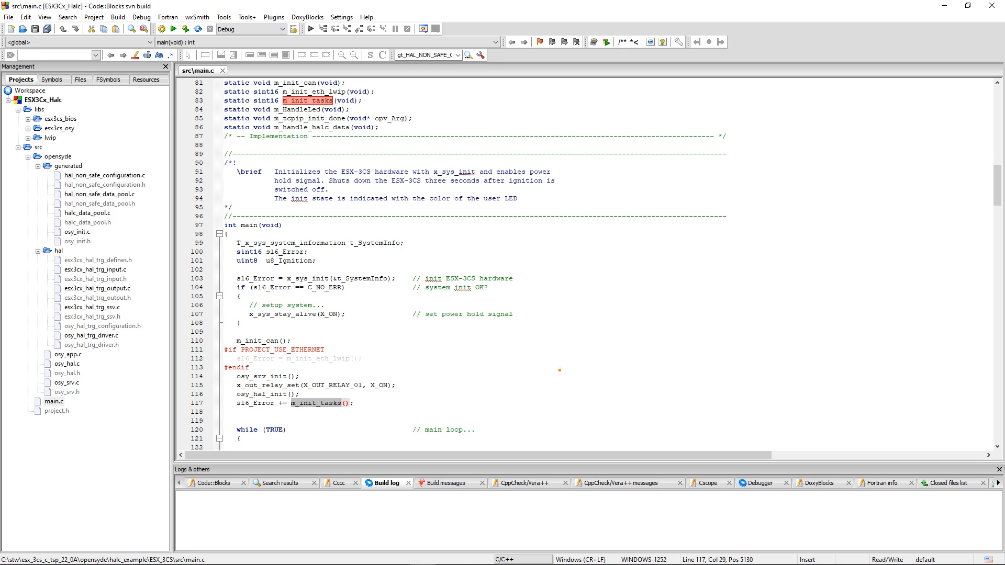
Step: Examine the while (TRUE) main loop in main.c, including its ignition-off check and the m_HandleLed call
scroll(560, 370, "down", 7)
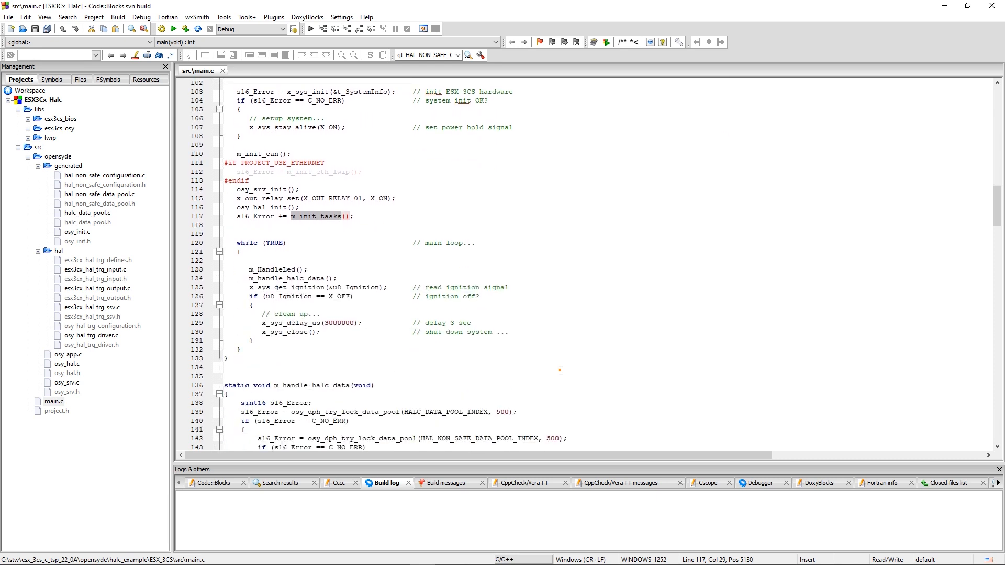
left_click_drag(233, 242, 476, 244)
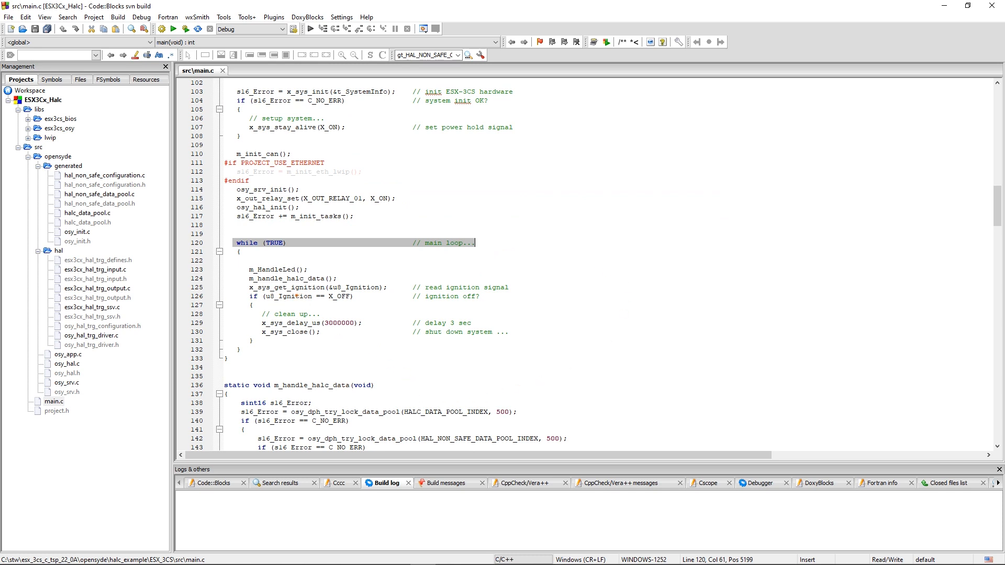
left_click_drag(249, 296, 494, 295)
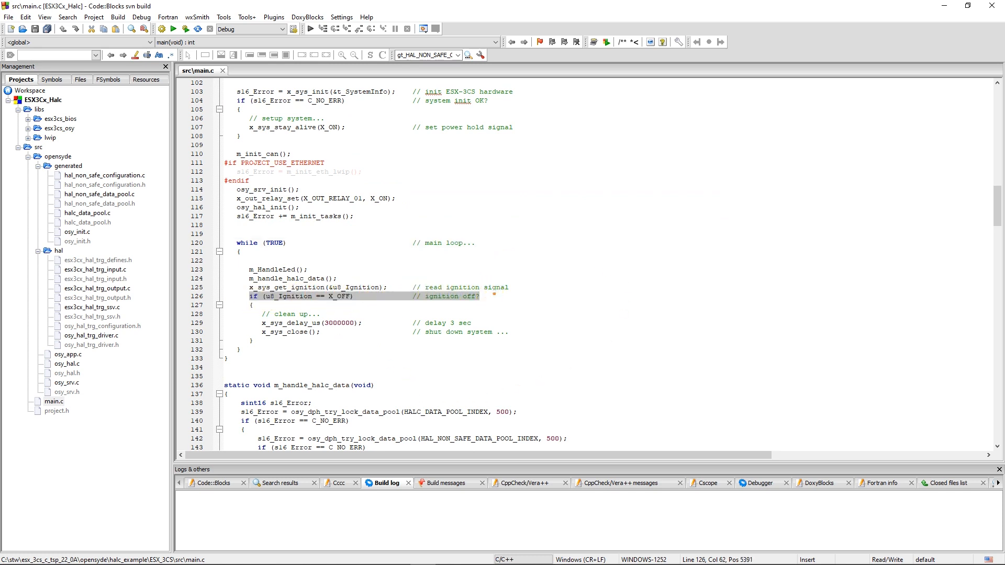
double_click(272, 269)
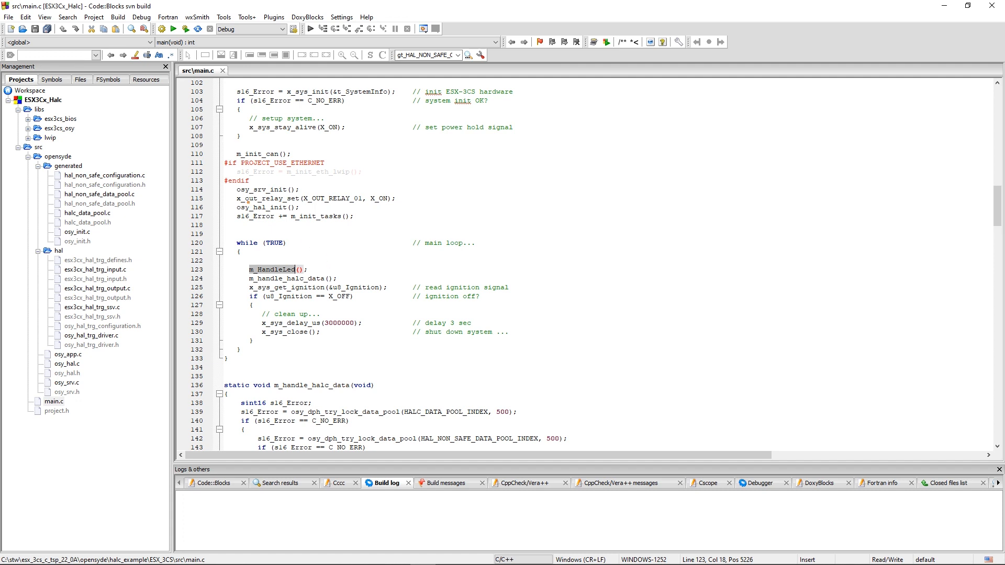
Step: Find the implementation of osy_hal_init, locate osy_hal.c in the project tree, and close the file again
double_click(259, 207)
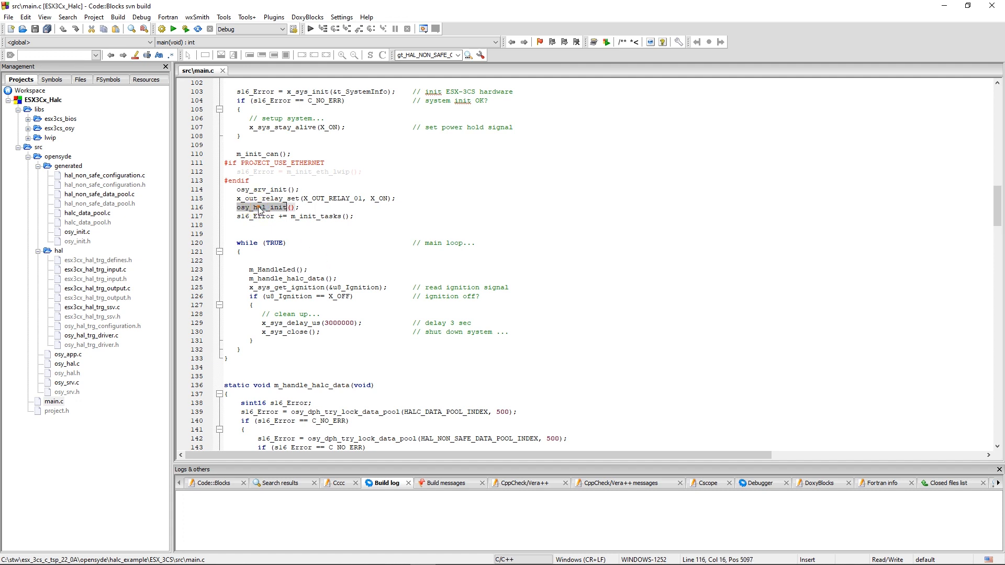
right_click(259, 207)
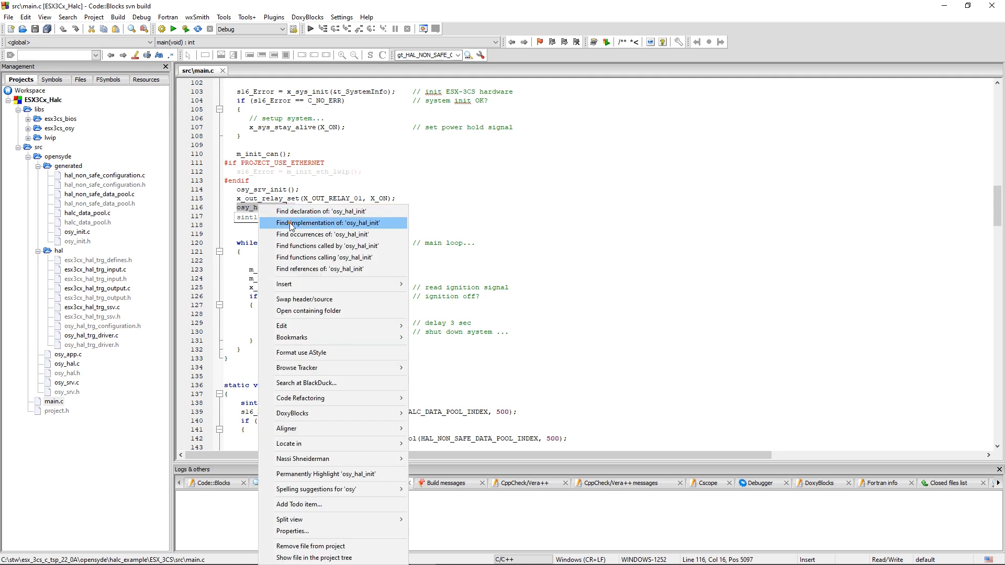
left_click(291, 224)
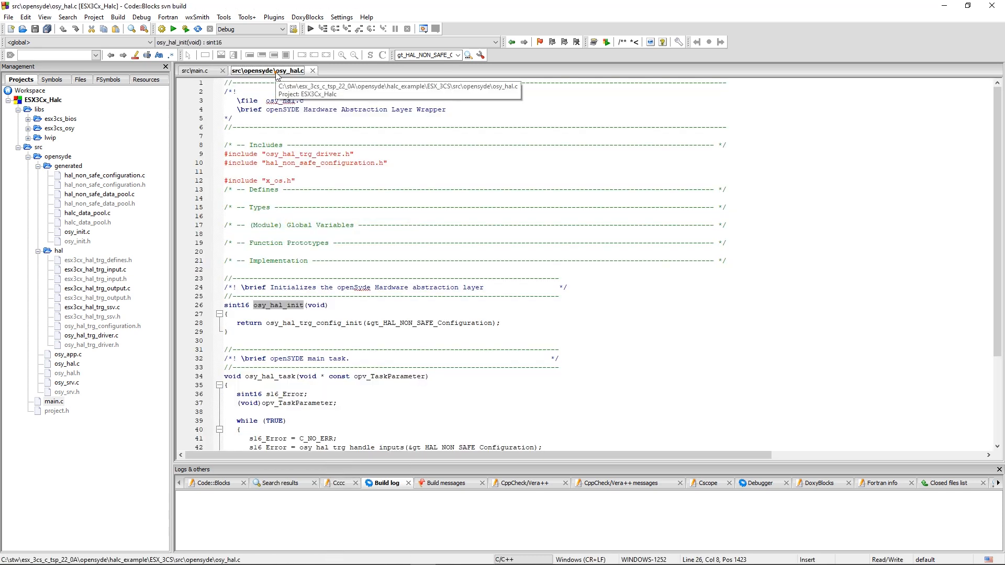
left_click(73, 364)
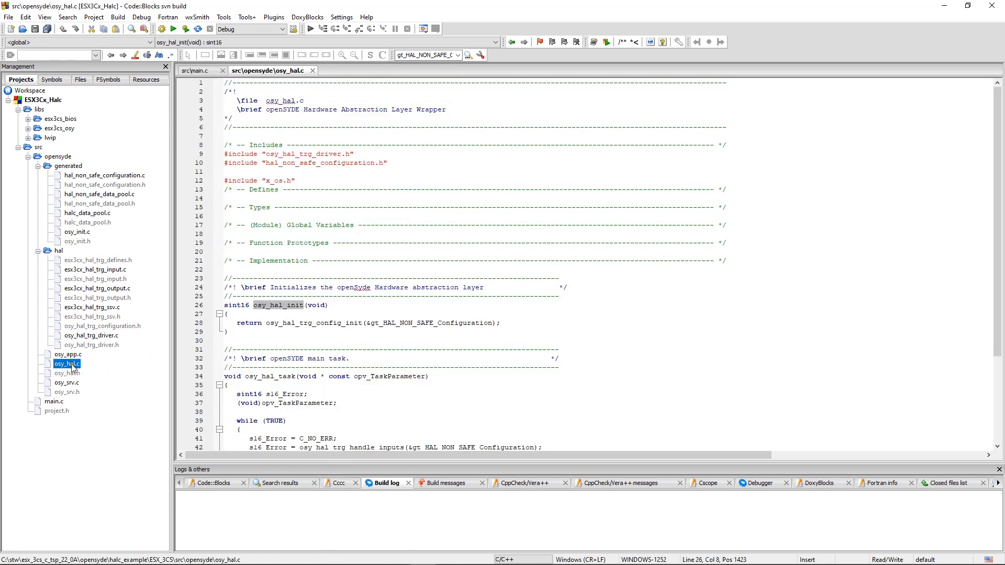
left_click(312, 70)
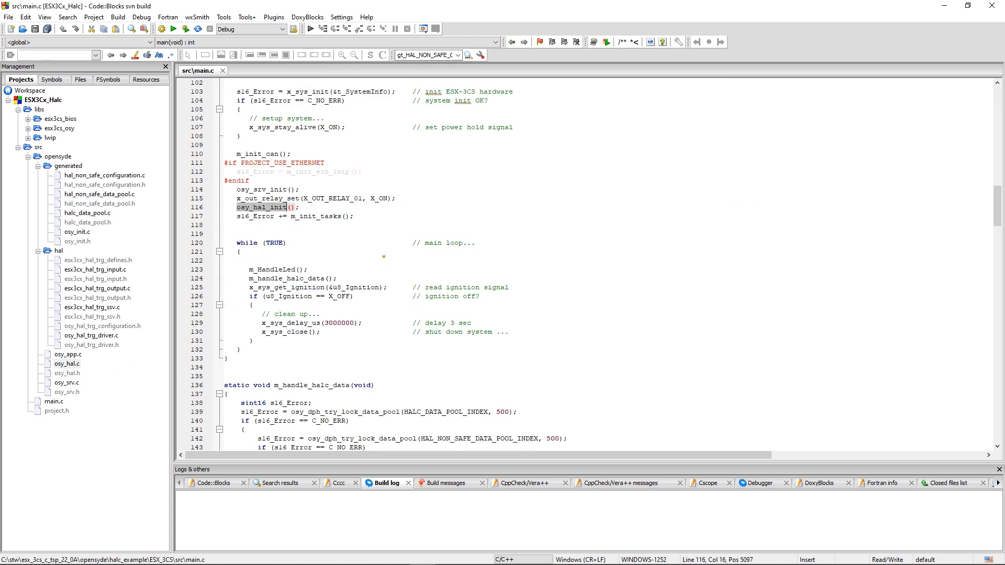
Step: Highlight the m_handle_halc_data call in the main loop and reopen the implementation of osy_hal_init
left_click(315, 279)
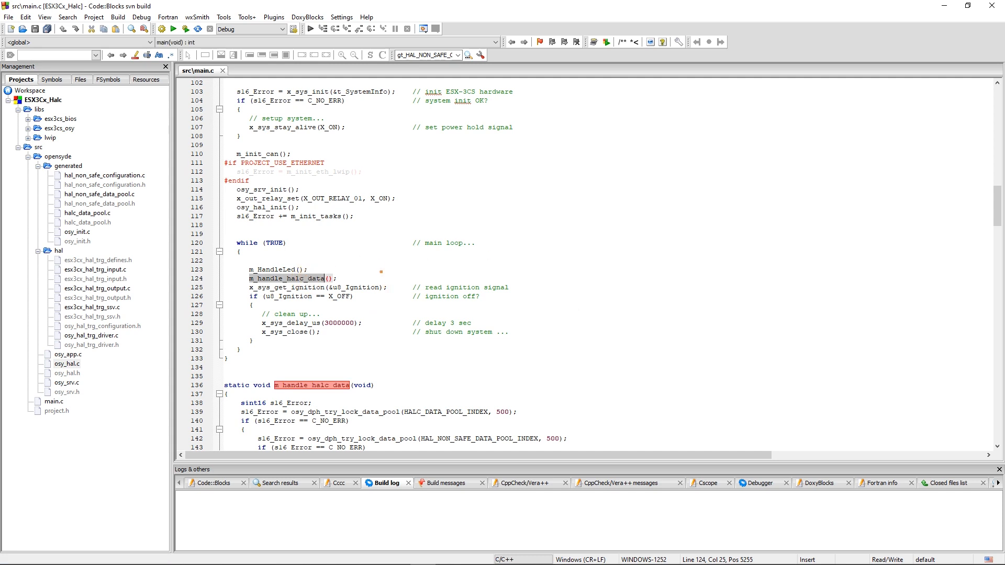
right_click(261, 208)
left_click(288, 225)
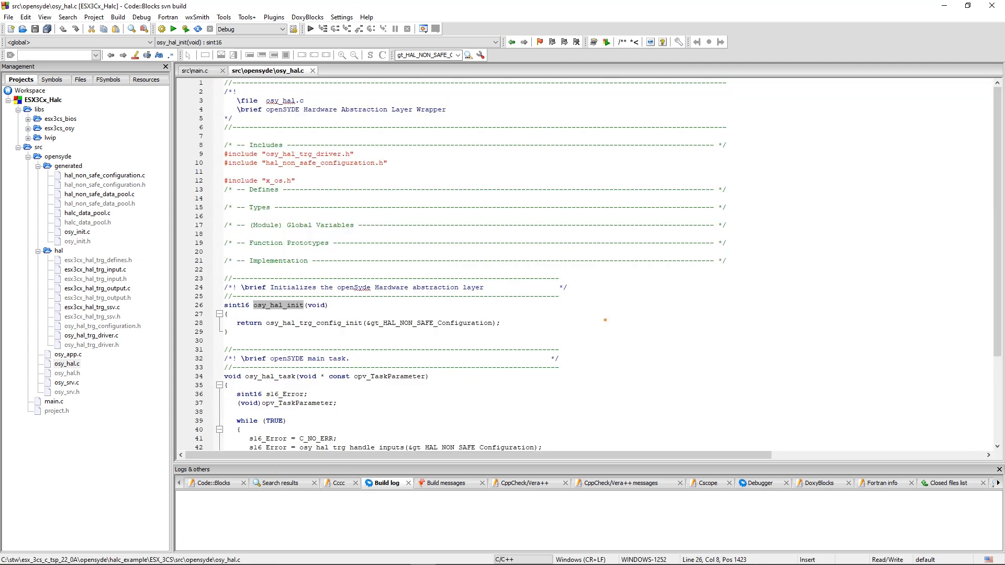
Step: Highlight the gt_HAL_NON_SAFE_Configuration argument in osy_hal_init and open the implementation of osy_hal_trg_config_init
double_click(397, 323)
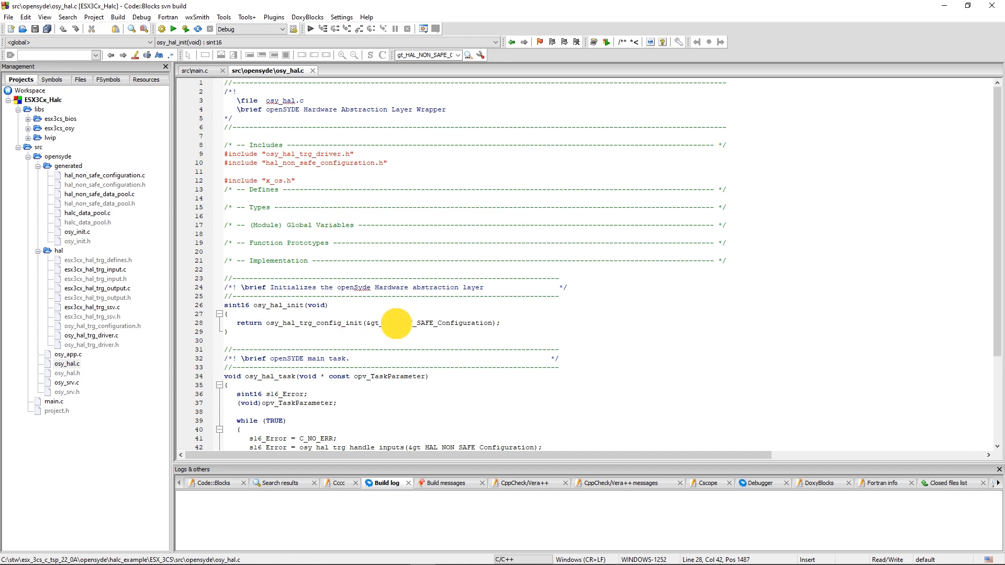
mouse_move(397, 325)
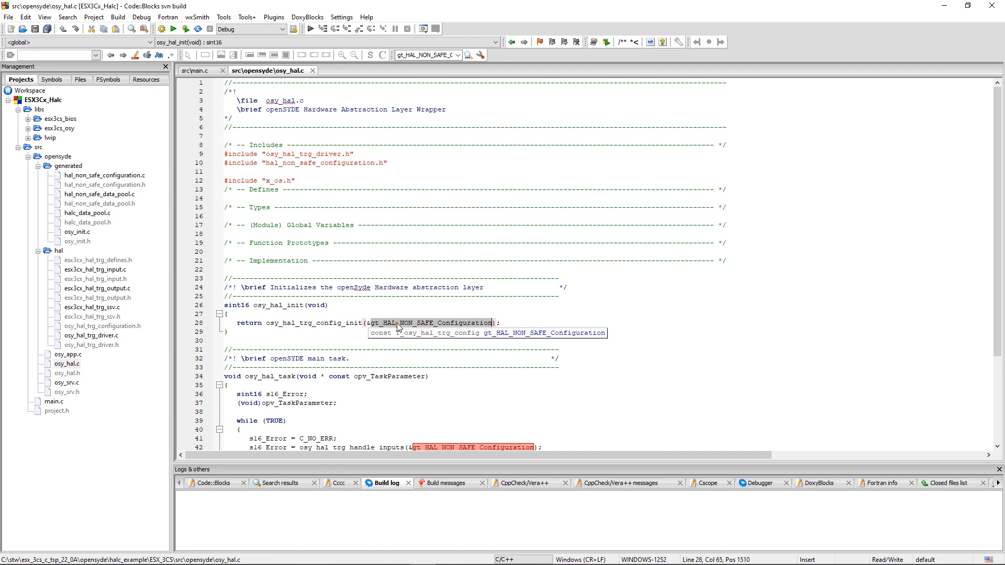
double_click(327, 323)
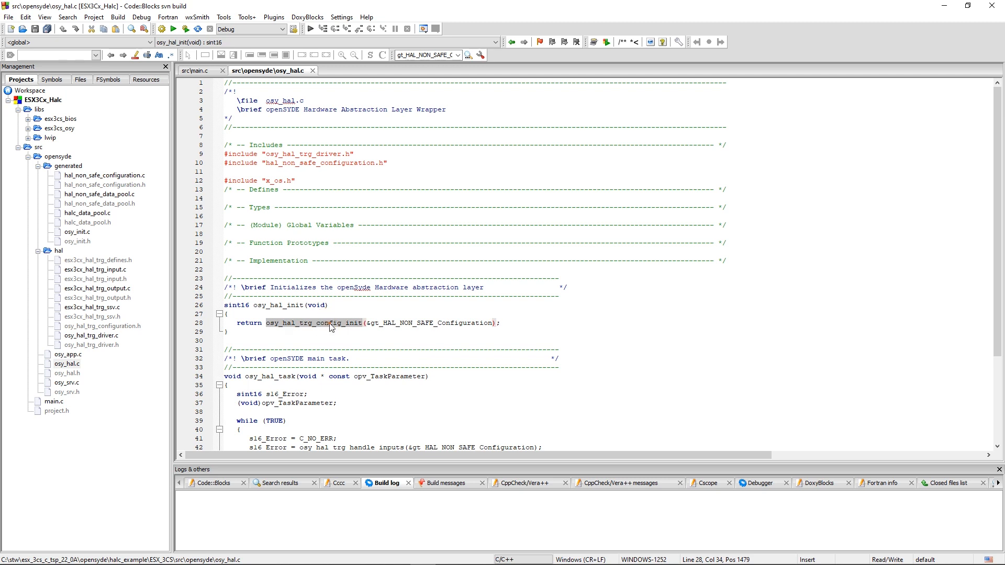
right_click(330, 326)
left_click(374, 223)
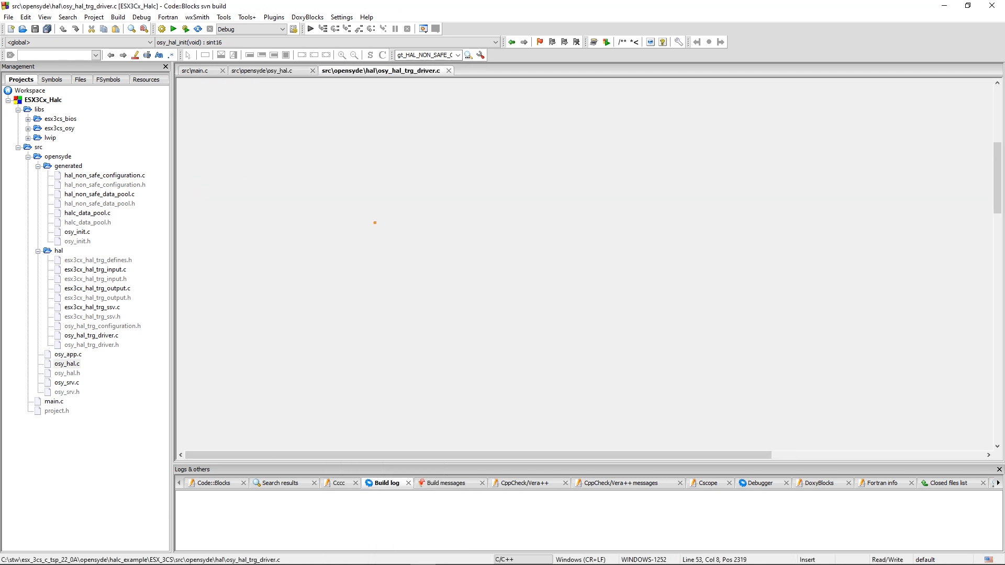
Step: Highlight the inputs, ssv and outputs config_init calls one after another in osy_hal_trg_config_init
double_click(360, 296)
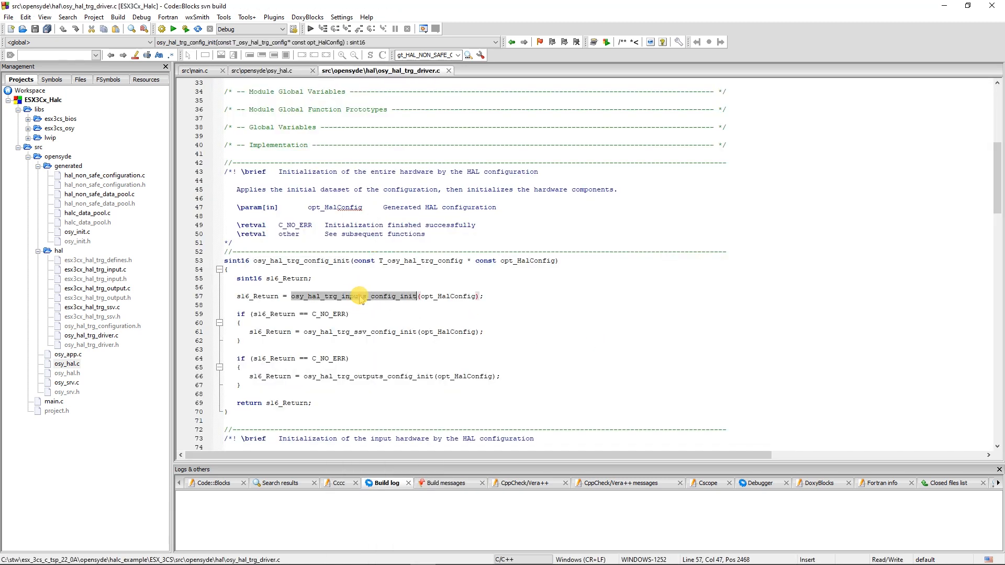
double_click(370, 332)
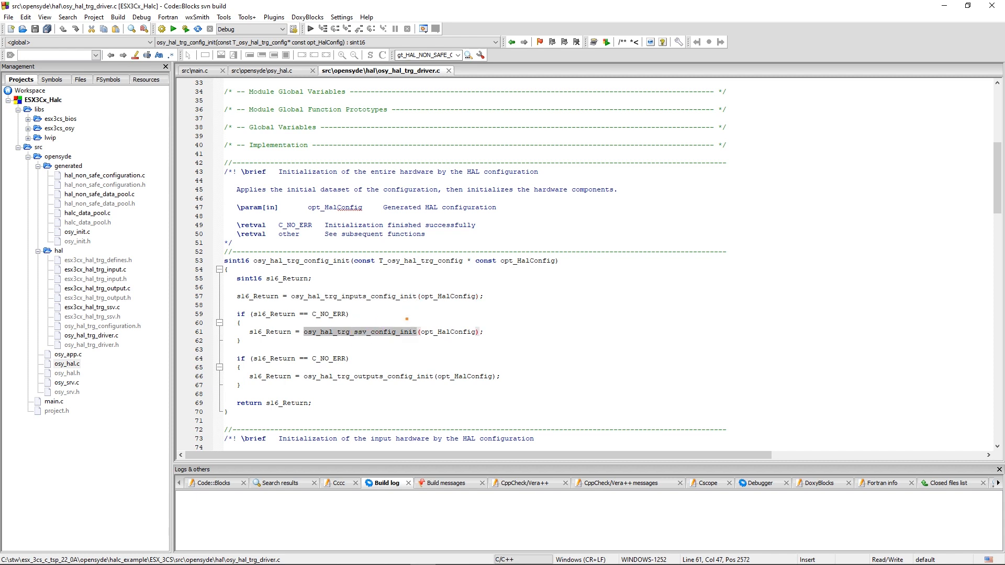
double_click(365, 375)
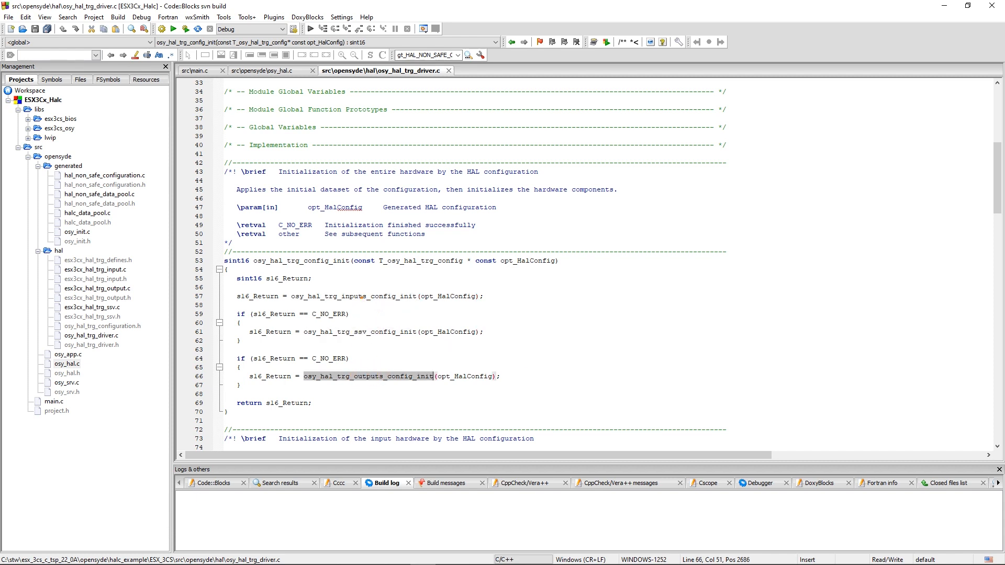
Step: Find the implementation of osy_hal_trg_inputs_config_init and highlight its osy_dph_apply_data_set call
double_click(361, 297)
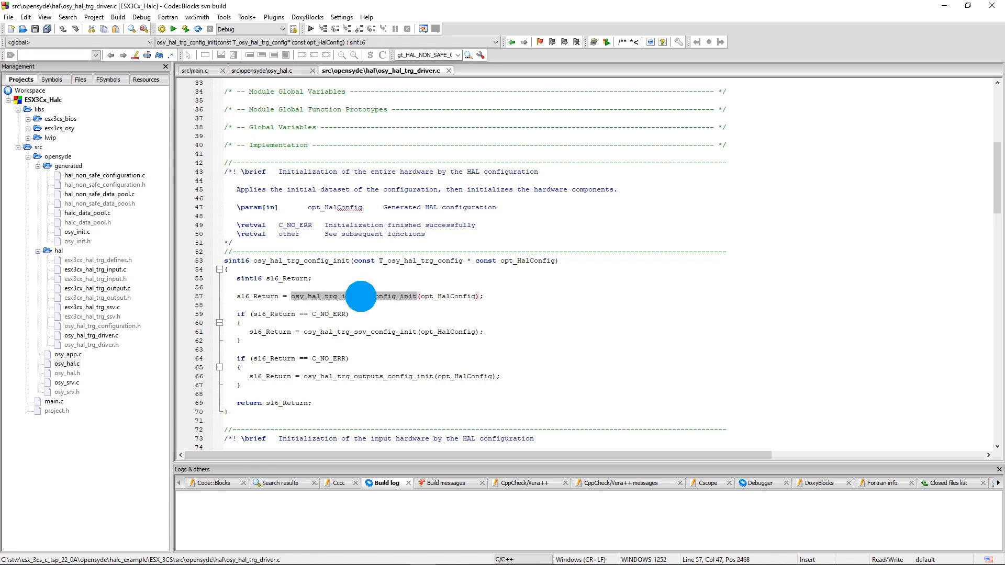
right_click(361, 296)
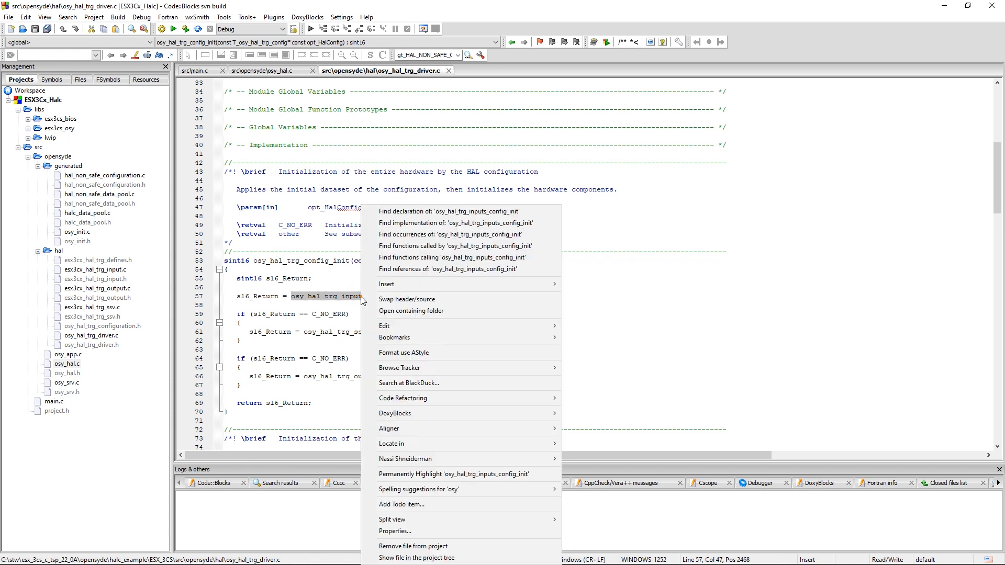
left_click(408, 223)
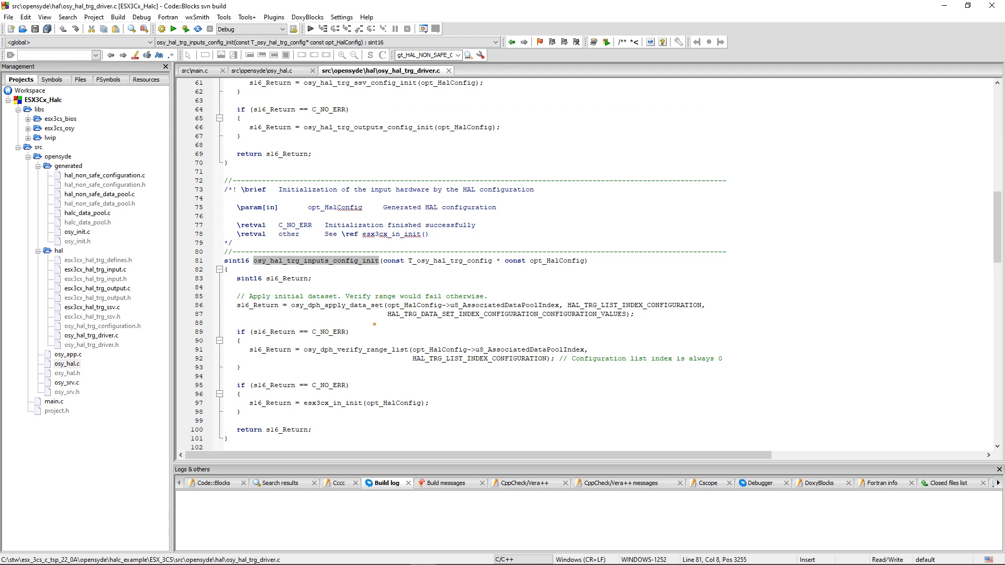
double_click(361, 308)
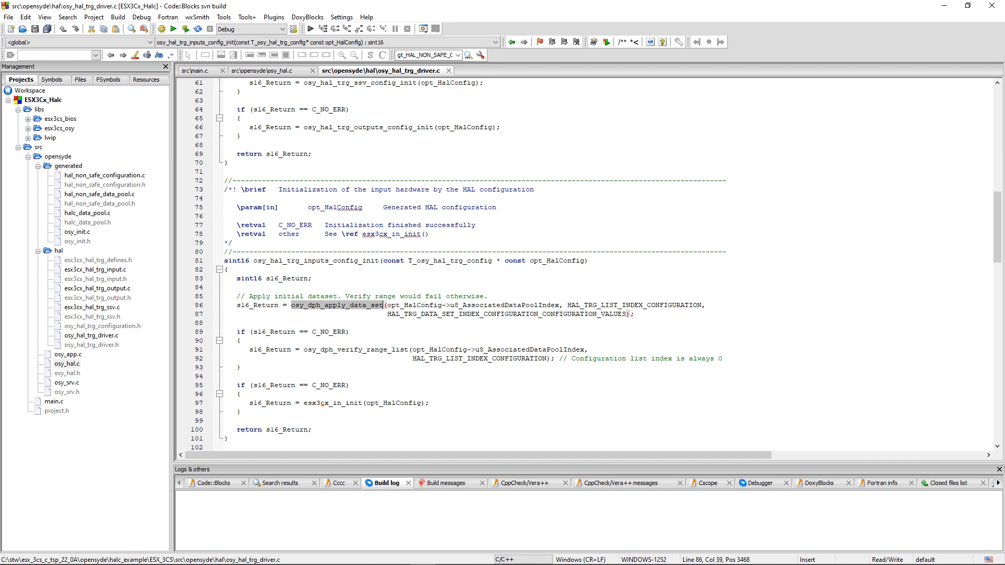
Step: Find the implementation of esx3cx_in_init and highlight its comment about looping through all channels
mouse_move(322, 403)
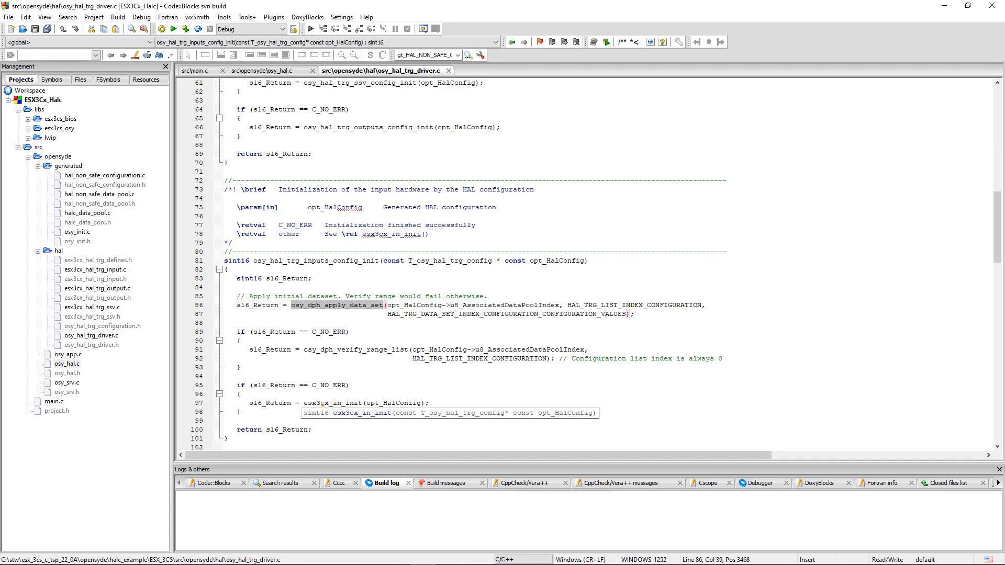
double_click(323, 404)
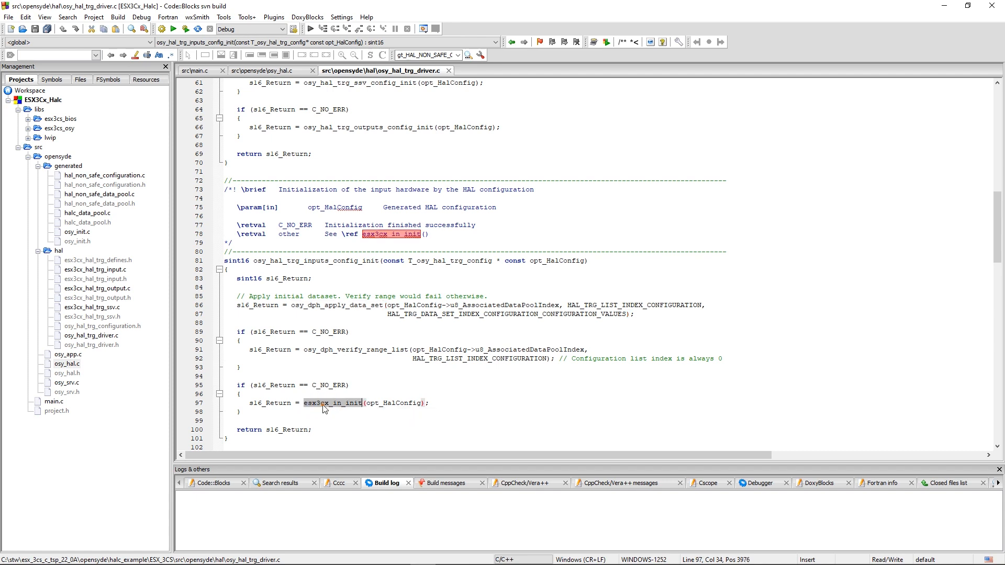
right_click(323, 406)
left_click(367, 71)
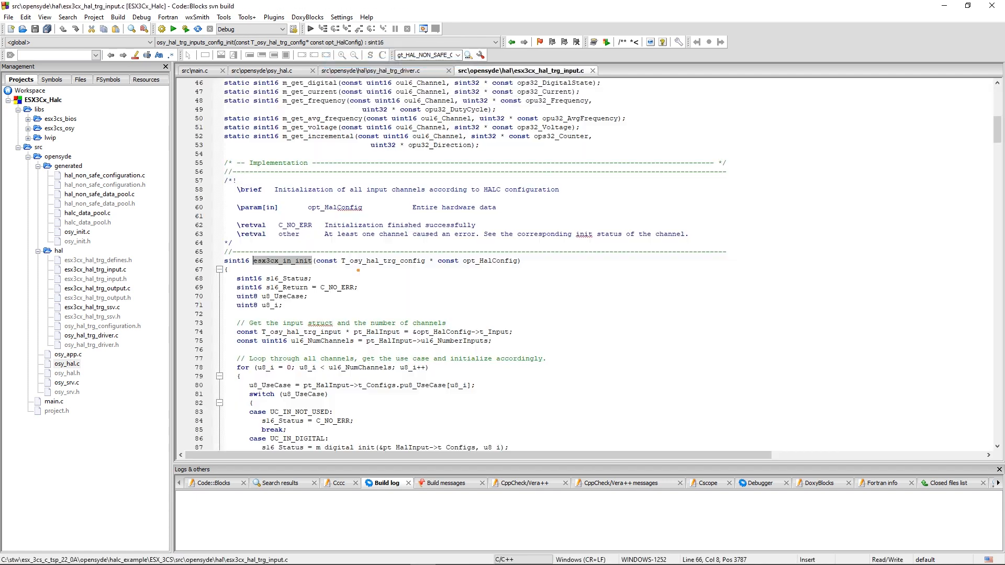
scroll(400, 298, "down", 7)
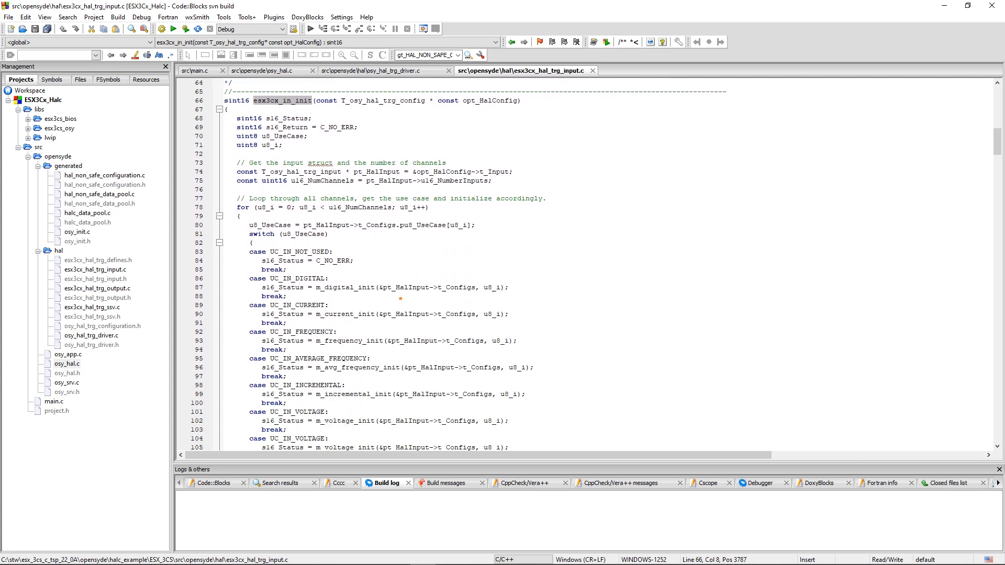
left_click_drag(238, 172, 551, 171)
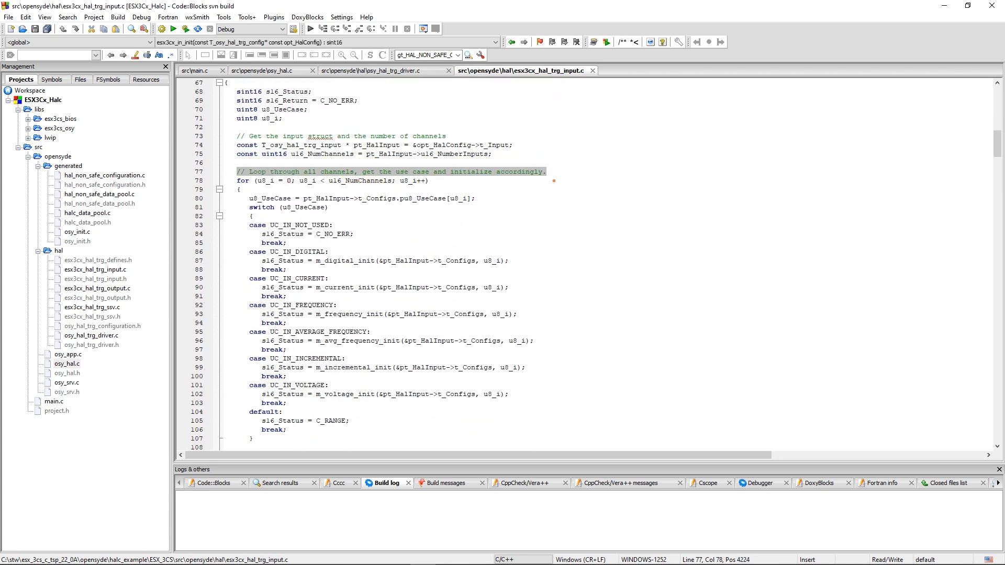
Step: Highlight the UC_IN_VOLTAGE case and open the m_voltage_init implementation that takes T_osy_hal_trg_input_configs
double_click(305, 385)
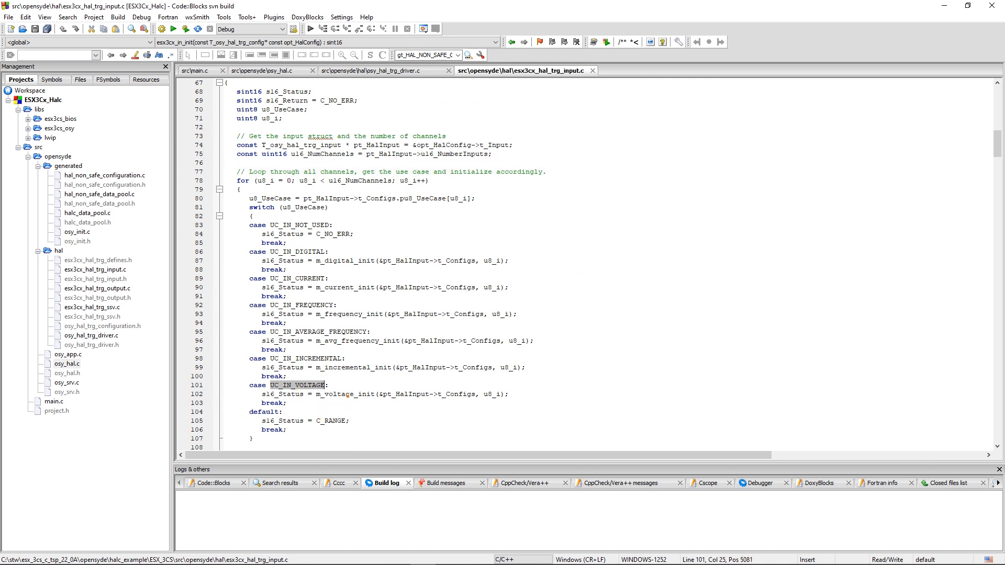
double_click(347, 395)
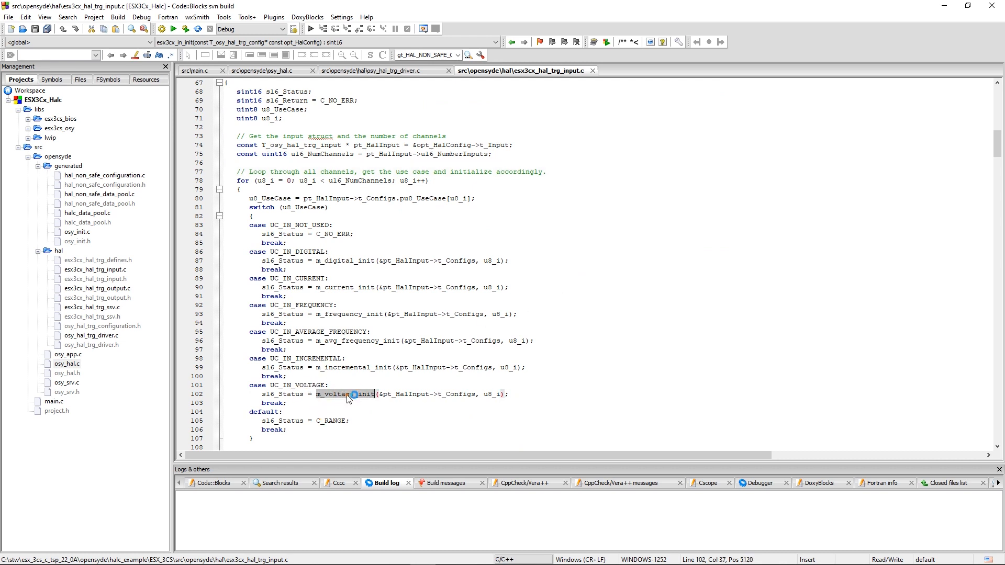
right_click(348, 398)
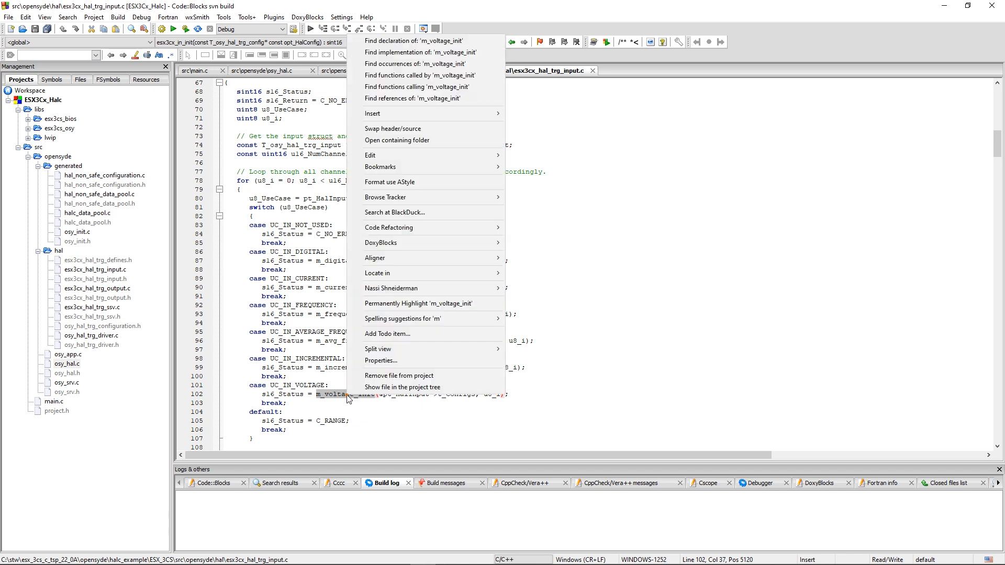
left_click(399, 53)
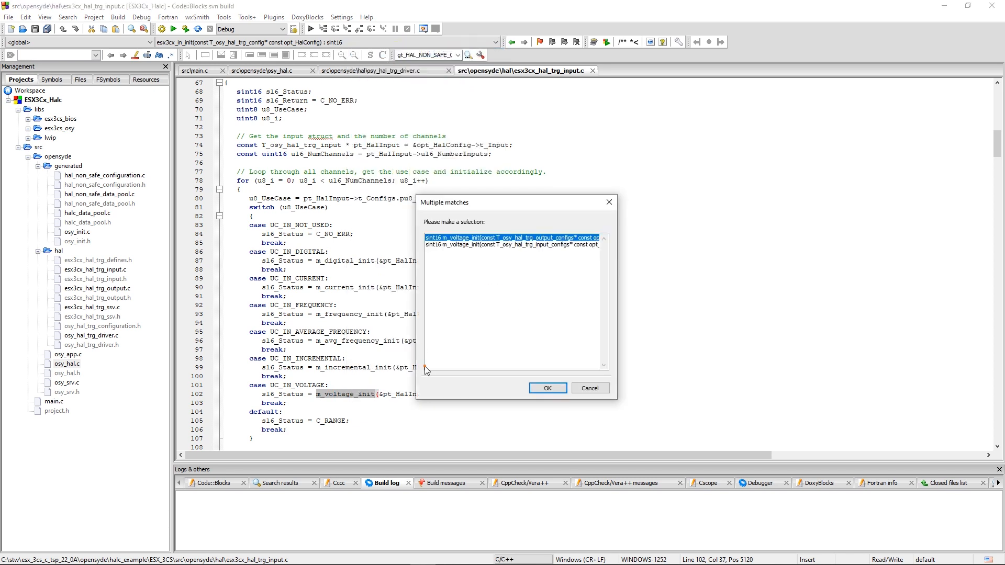
left_click(467, 245)
left_click(545, 387)
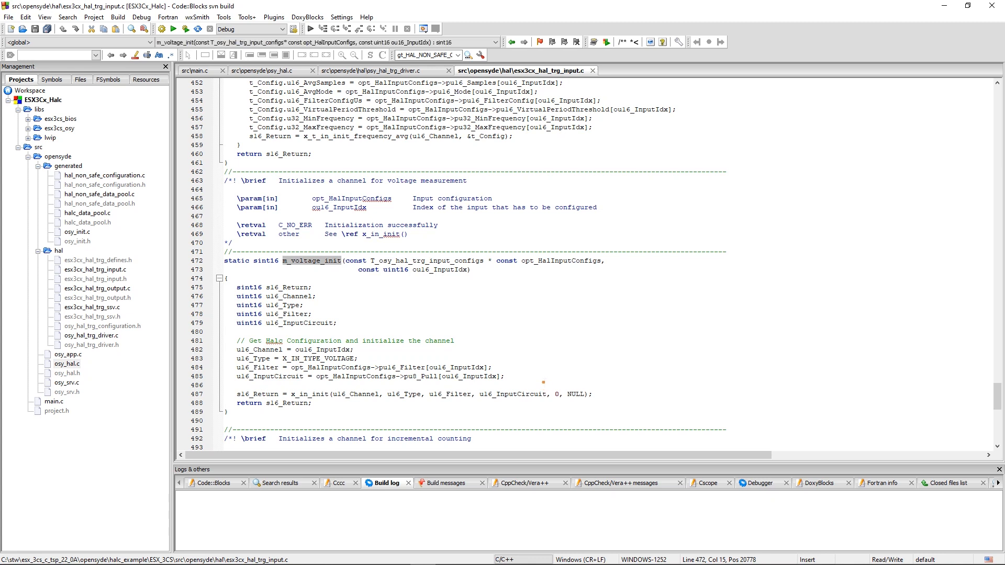
Step: Highlight the x_in_init call in m_voltage_init and close esx3cx_hal_trg_input.c
scroll(526, 323, "down", 3)
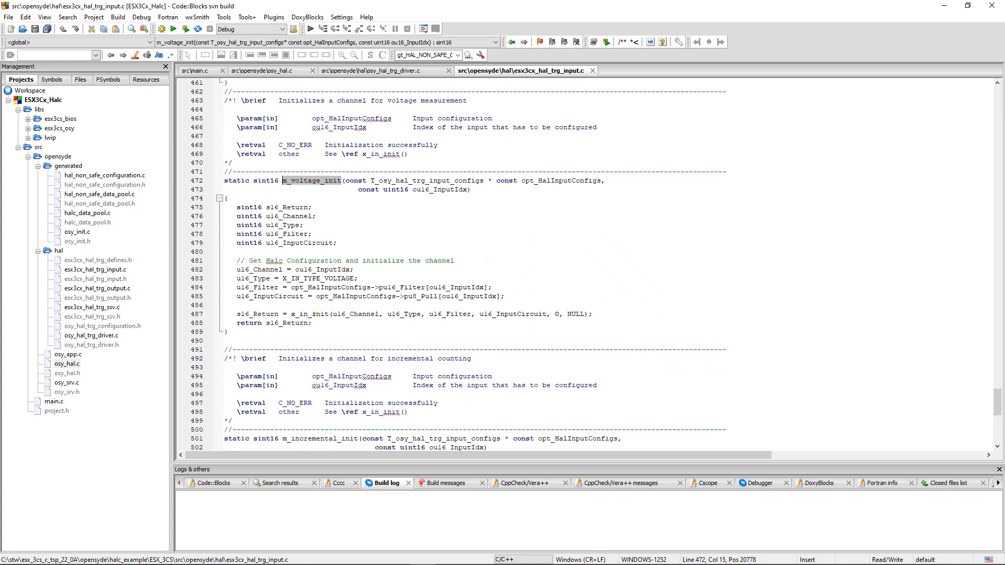
double_click(314, 314)
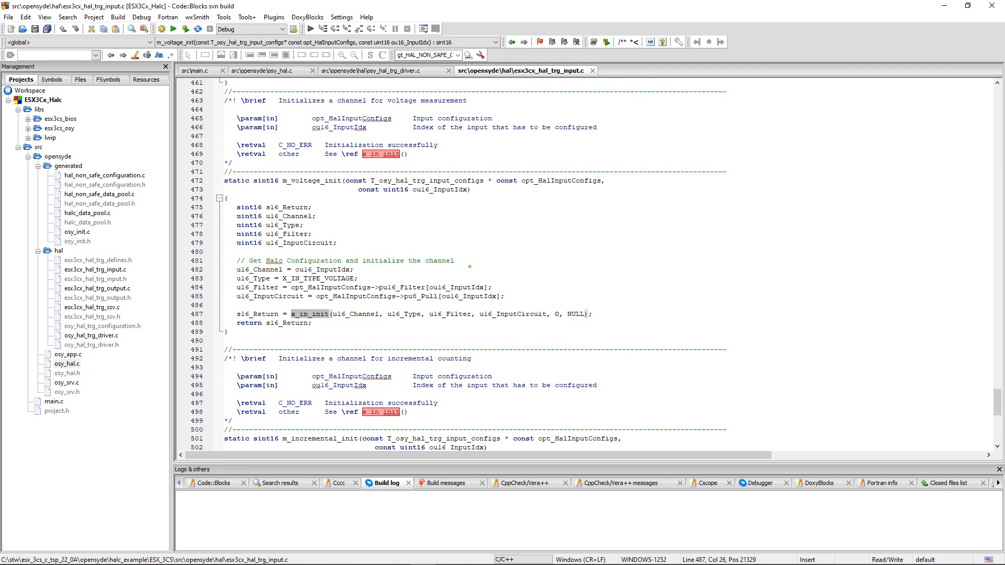
left_click(592, 70)
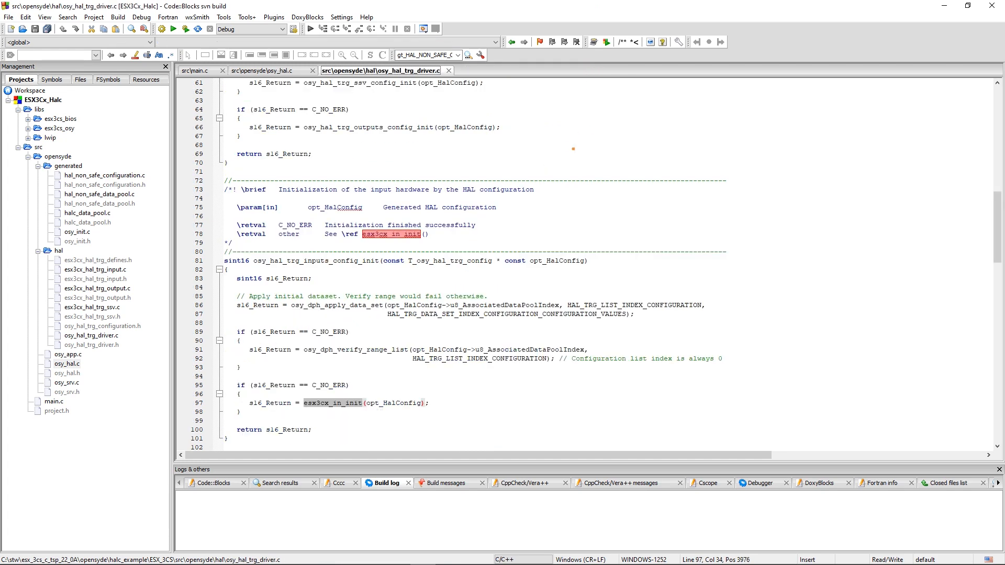
Step: Return to osy_hal_trg_config_init, find the implementation of osy_hal_trg_outputs_config_init and highlight its osy_dph_apply_data_set call
left_click(997, 114)
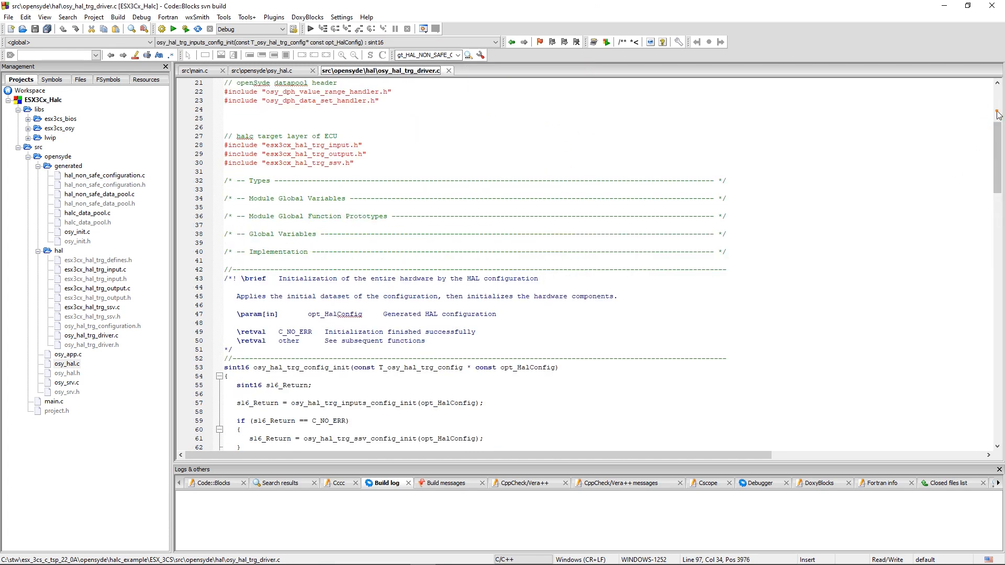
scroll(339, 340, "down", 3)
double_click(324, 287)
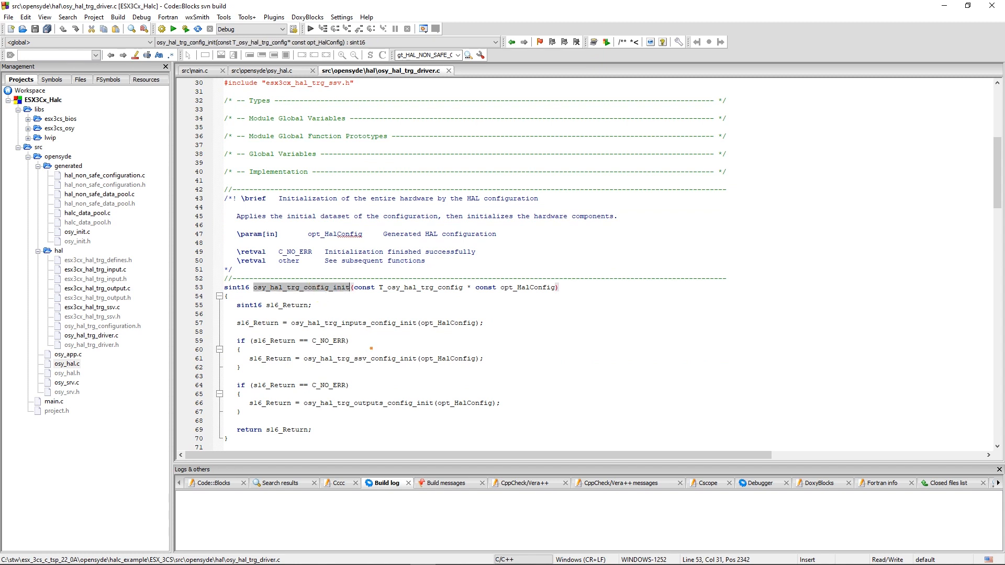
double_click(366, 402)
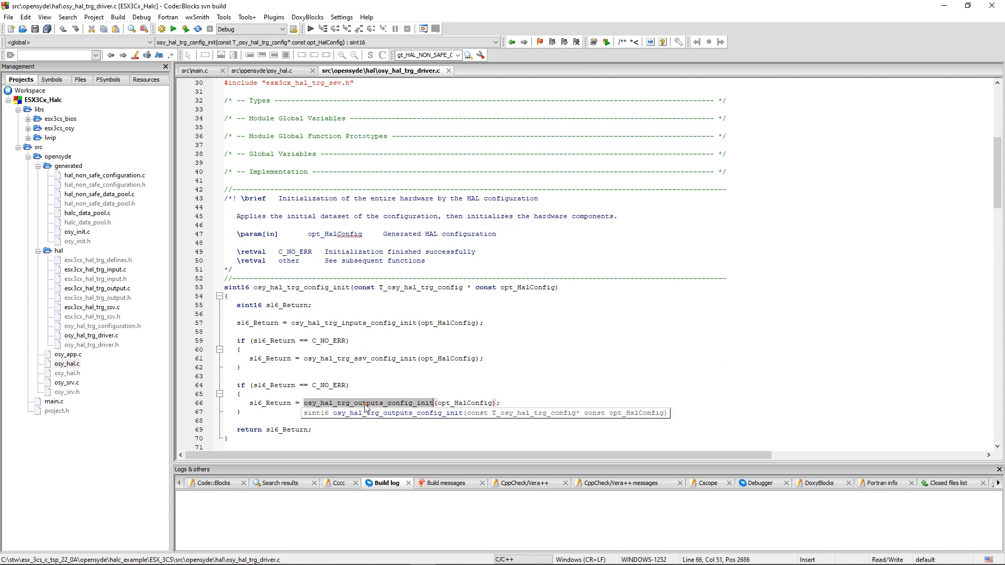
right_click(365, 405)
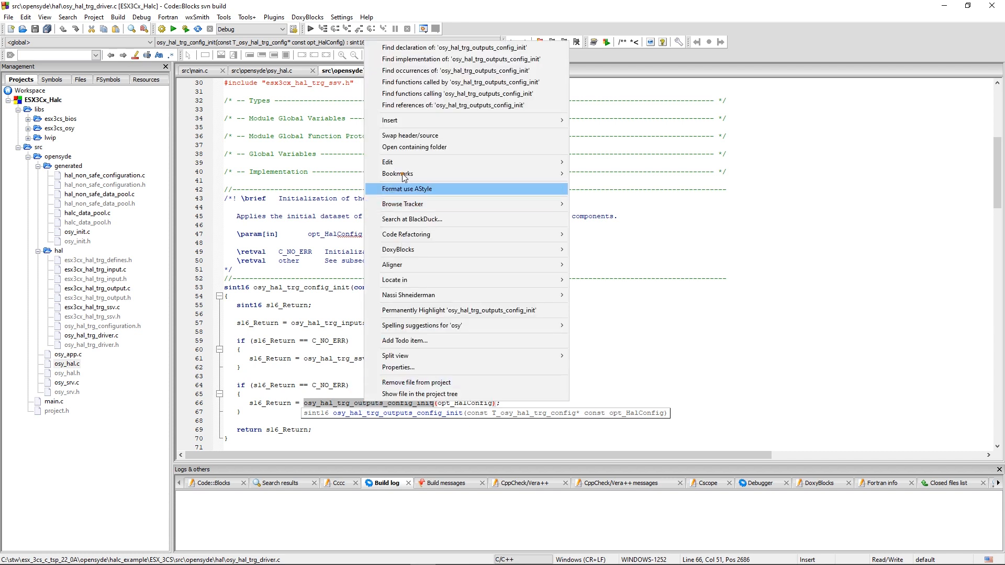
left_click(407, 59)
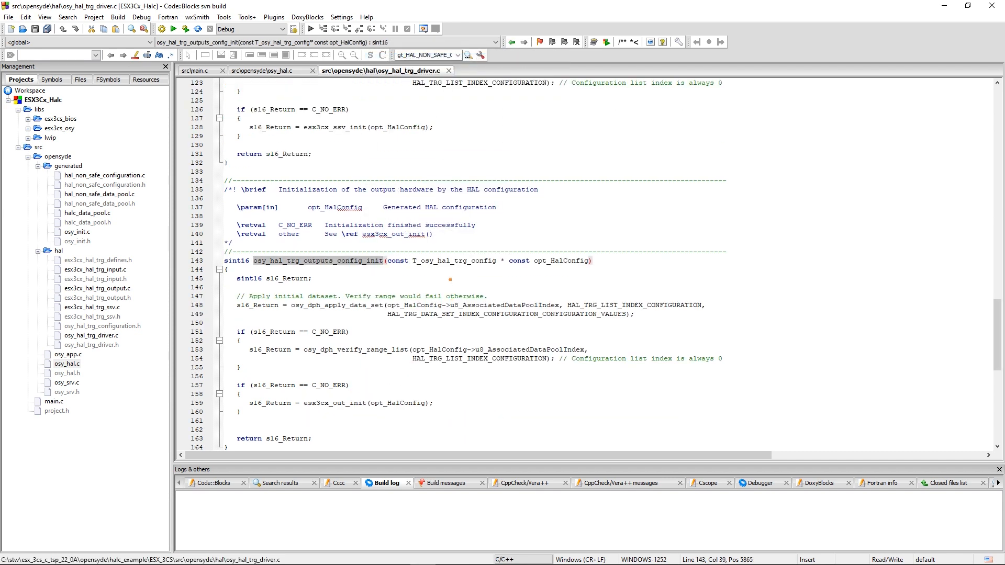
double_click(340, 305)
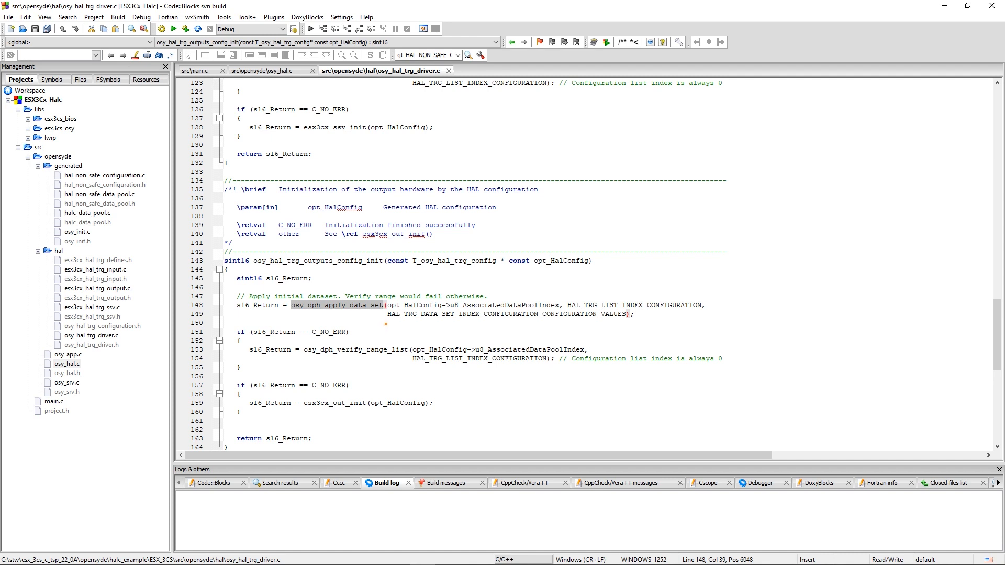
Step: Find the implementation of esx3cx_out_init and highlight its channel loop comment and the UC_OUT_ANALOG_VOLTAGE case
double_click(336, 403)
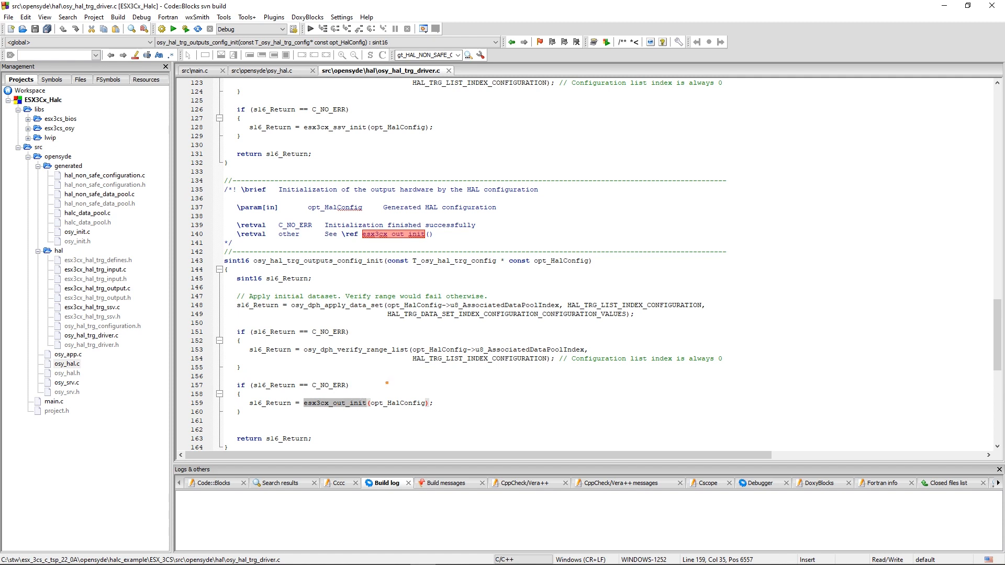
right_click(340, 412)
left_click(419, 63)
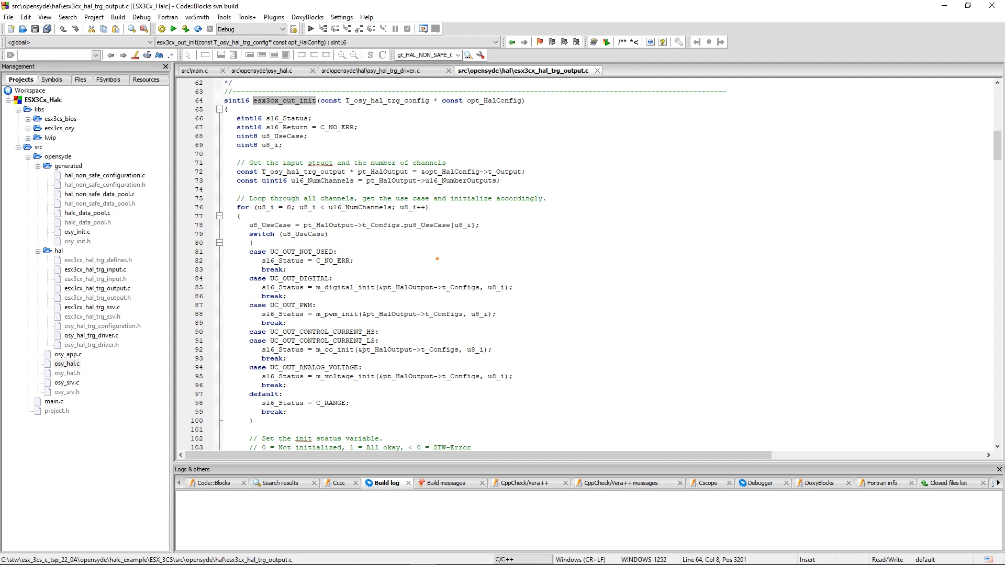
scroll(437, 258, "down", 3)
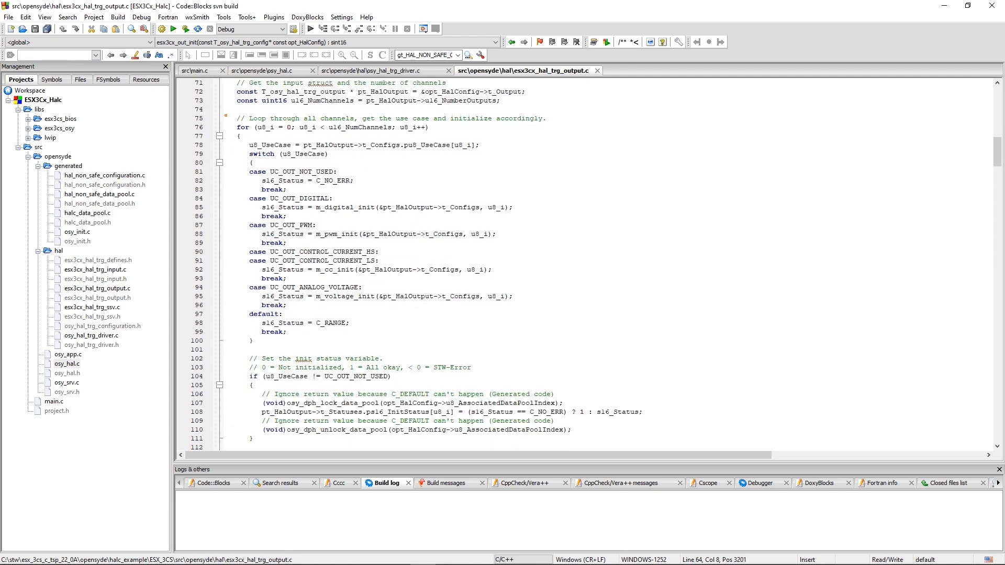
left_click_drag(237, 119, 552, 124)
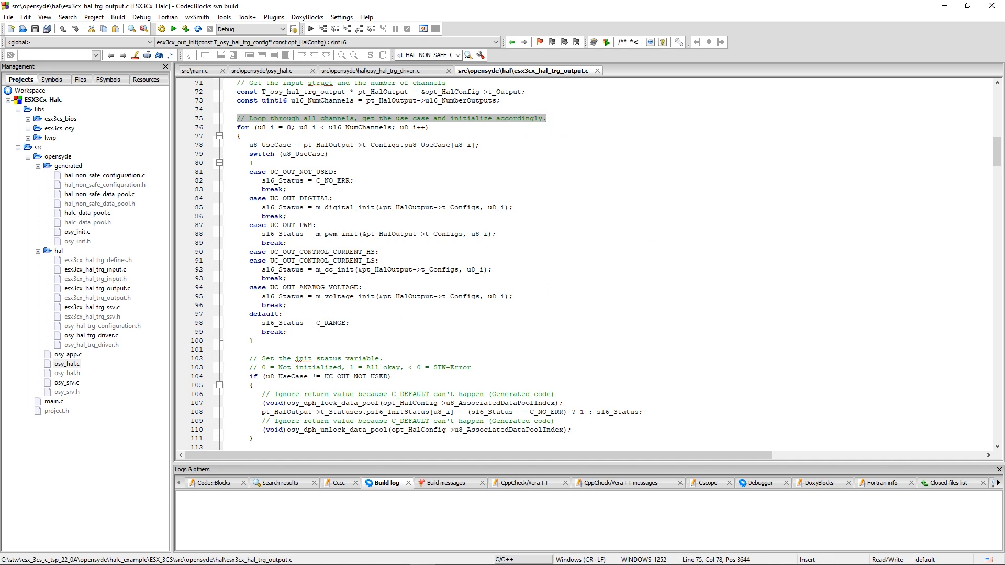
double_click(317, 287)
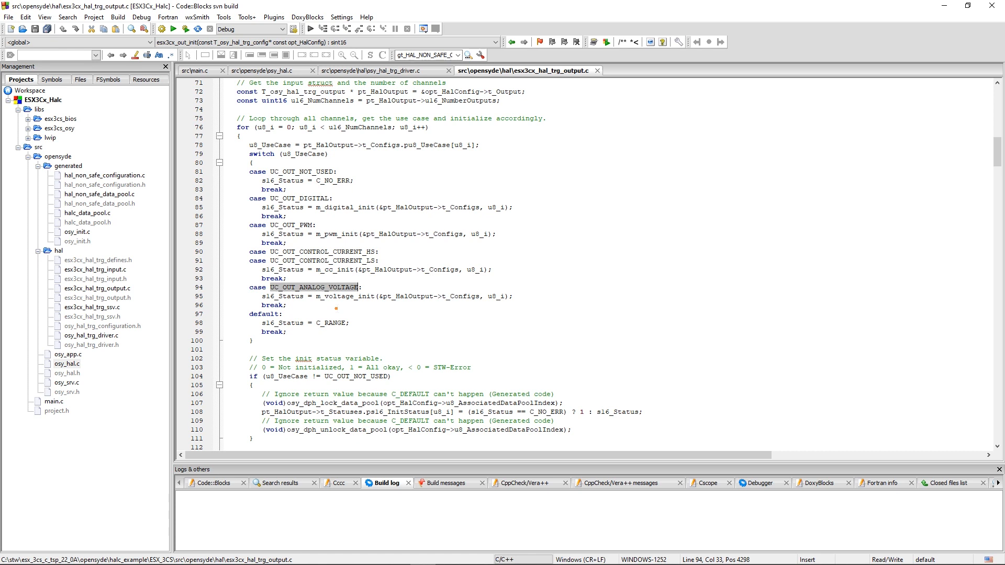
Step: Open the m_voltage_init implementation that takes T_osy_hal_trg_output_configs, highlight its #ifdef ESX_3CS line and go to the x_out_init call
double_click(340, 296)
right_click(341, 296)
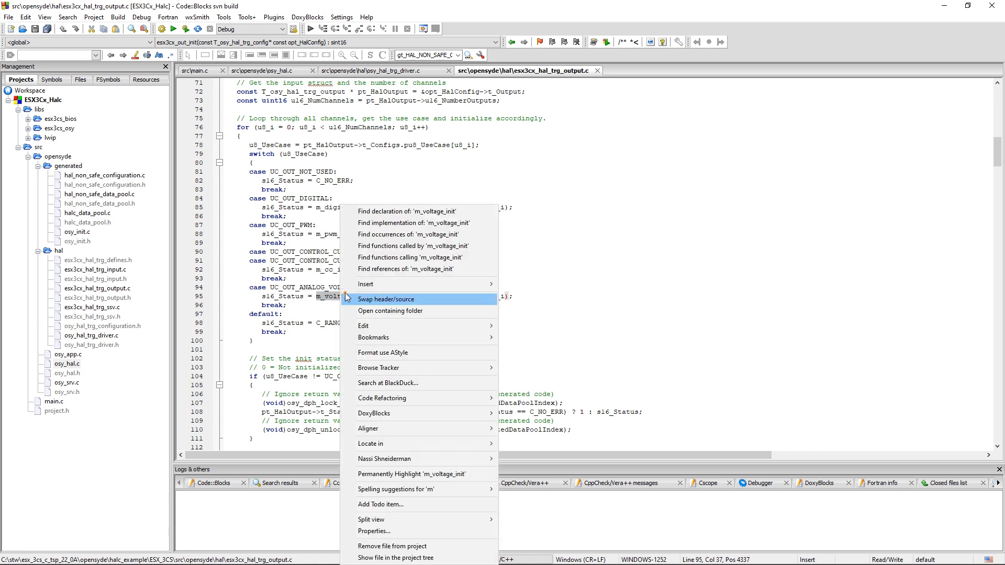
left_click(381, 223)
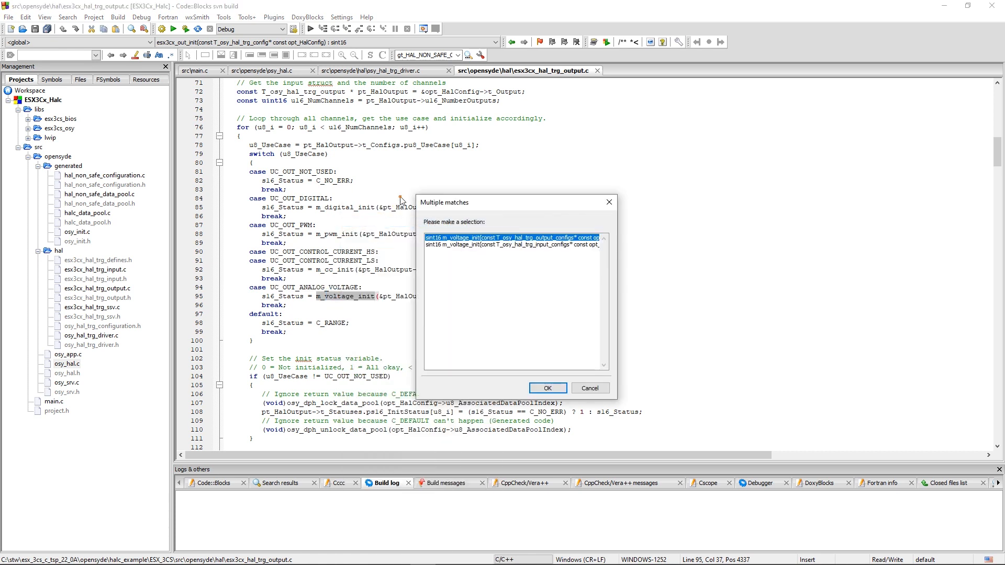
left_click(557, 390)
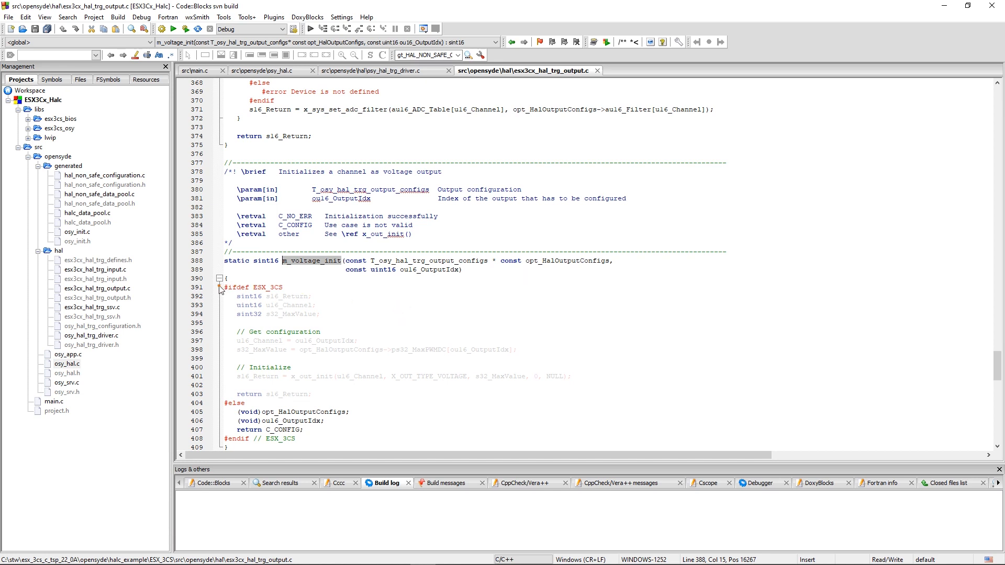
left_click_drag(225, 287, 286, 286)
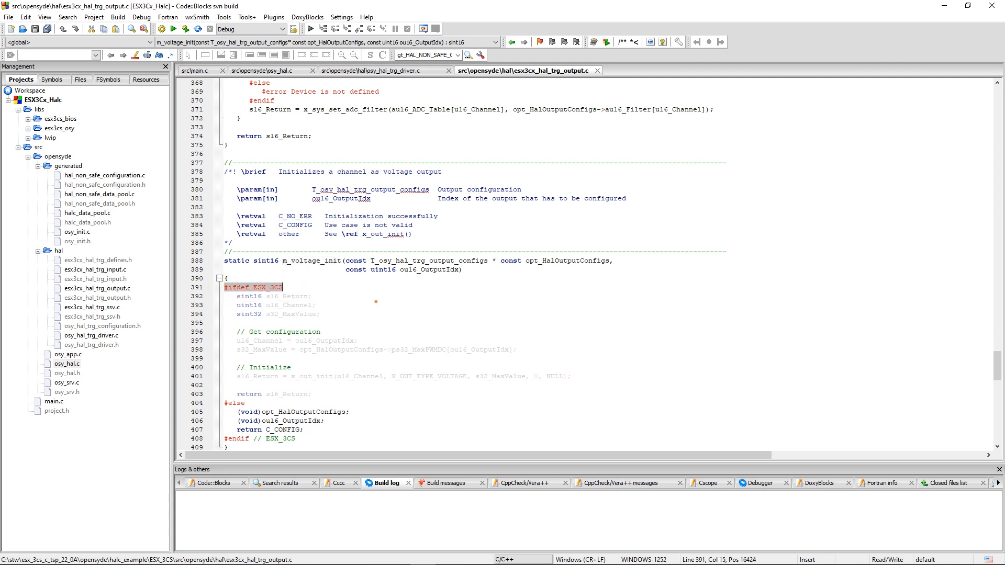
left_click(303, 377)
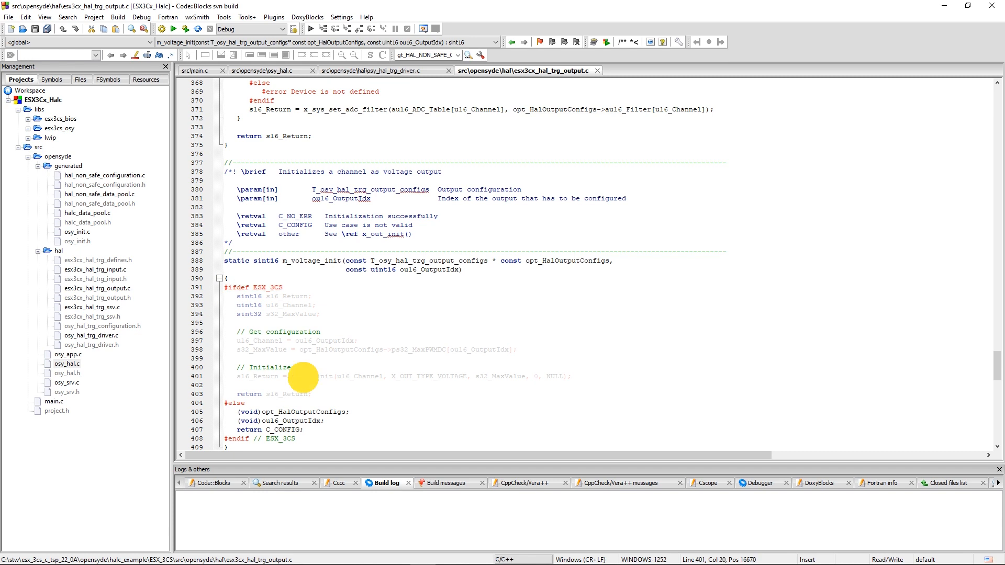
mouse_move(302, 376)
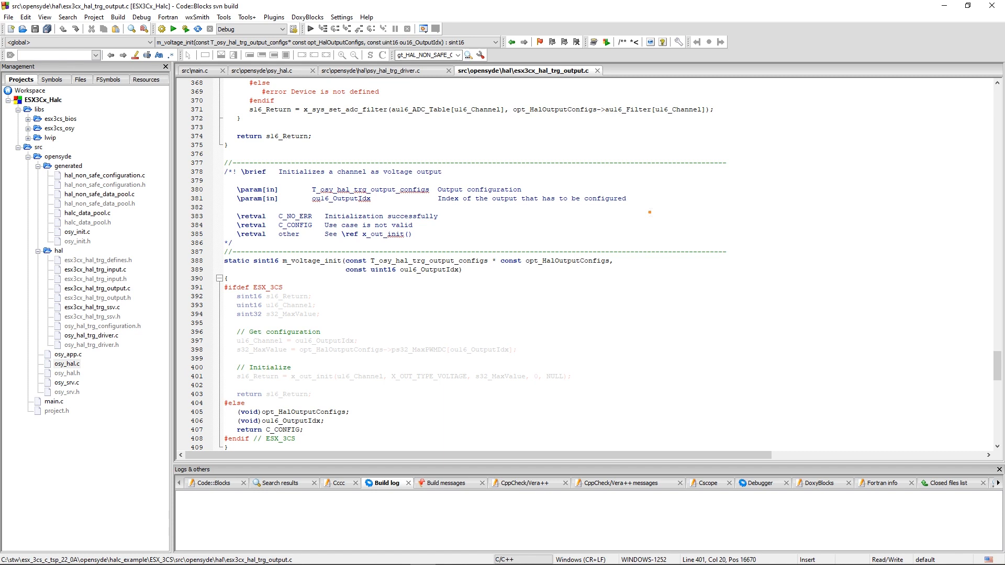
Step: Close esx3cx_hal_trg_output.c, osy_hal_trg_driver.c and osy_hal.c and return to main.c
left_click(597, 70)
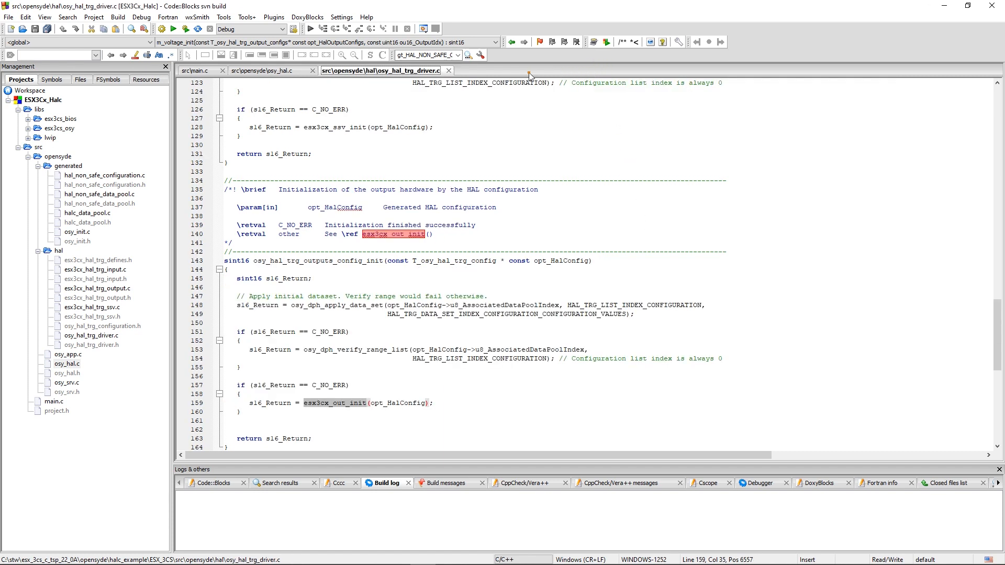
left_click(448, 70)
left_click(312, 71)
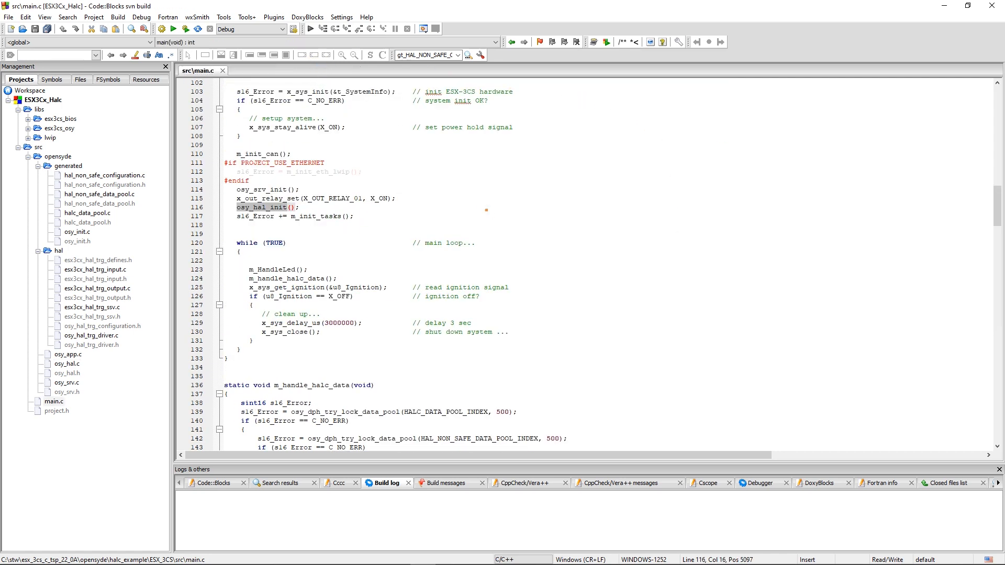
left_click(54, 402)
Step: Find the implementation of m_init_tasks and, from its osy hal cyclic task installation, open the implementation of osy_hal_task
left_click(337, 216)
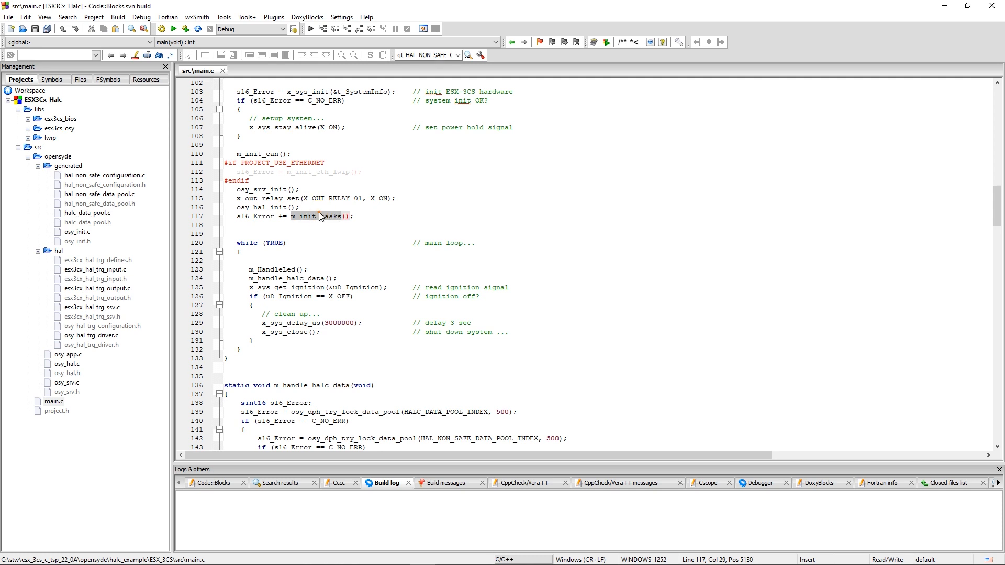
right_click(320, 219)
left_click(361, 222)
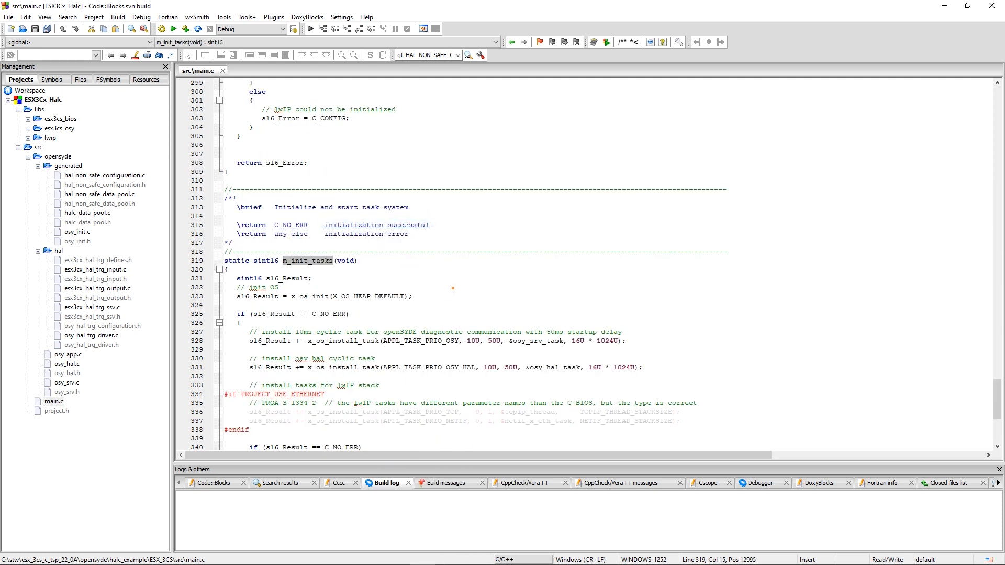
double_click(544, 368)
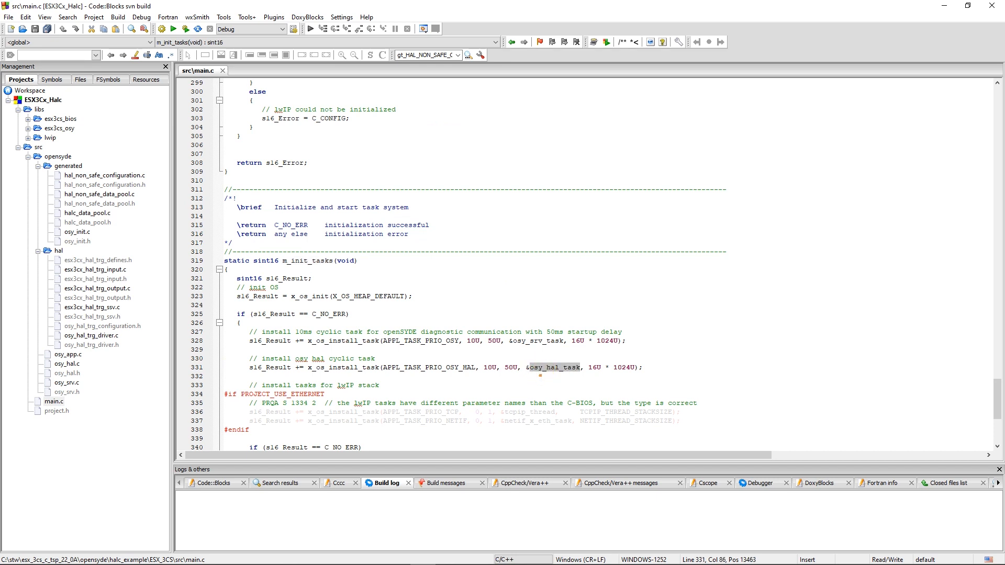
right_click(544, 368)
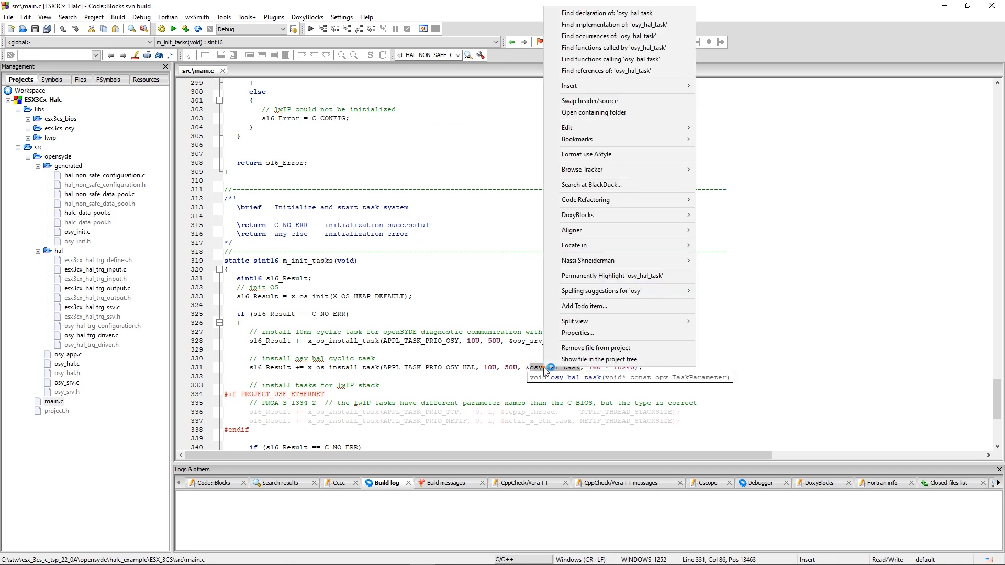
left_click(581, 25)
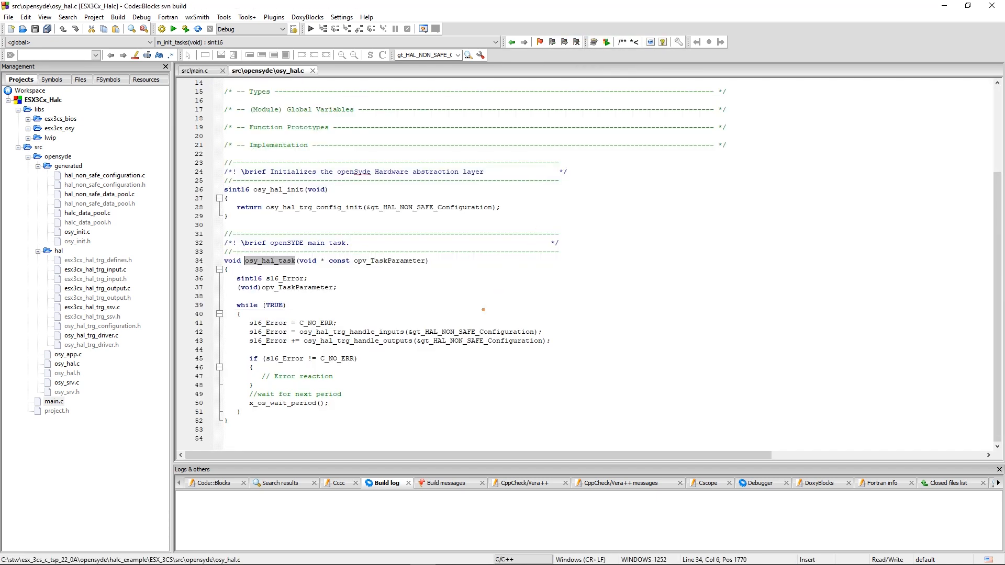
Step: Highlight the input and output handler calls in osy_hal_task and find the implementation of osy_hal_trg_handle_inputs
double_click(377, 332)
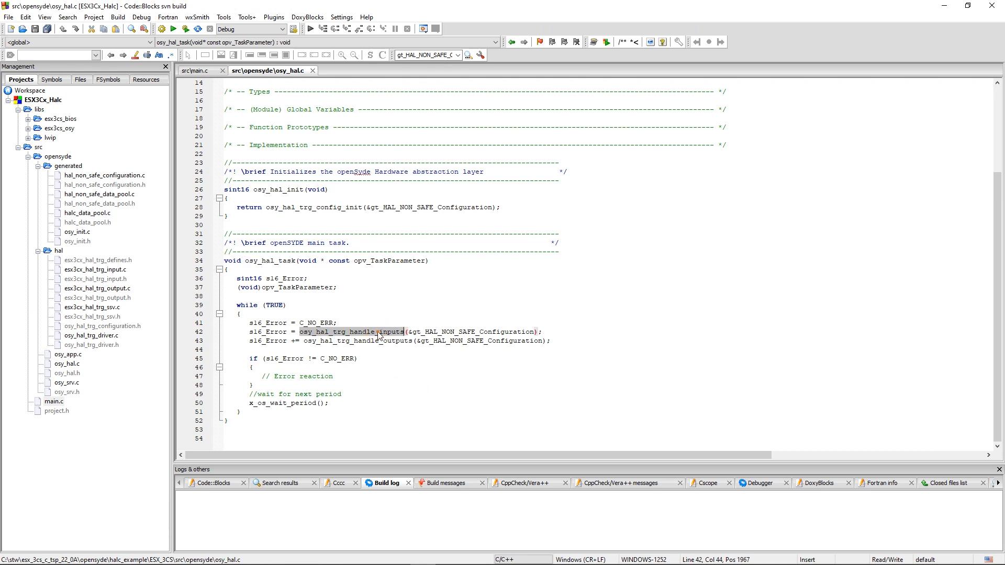
double_click(372, 341)
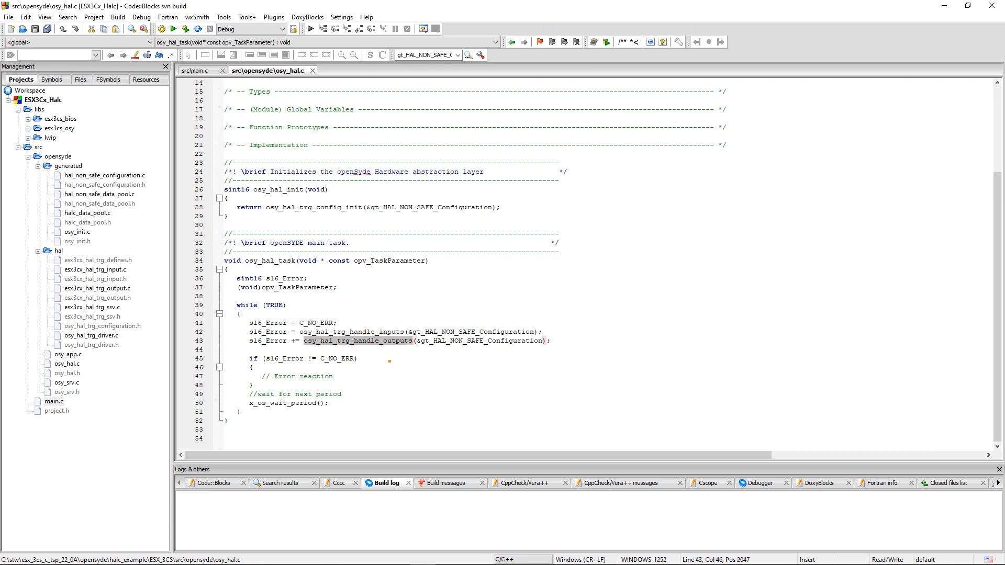
double_click(370, 332)
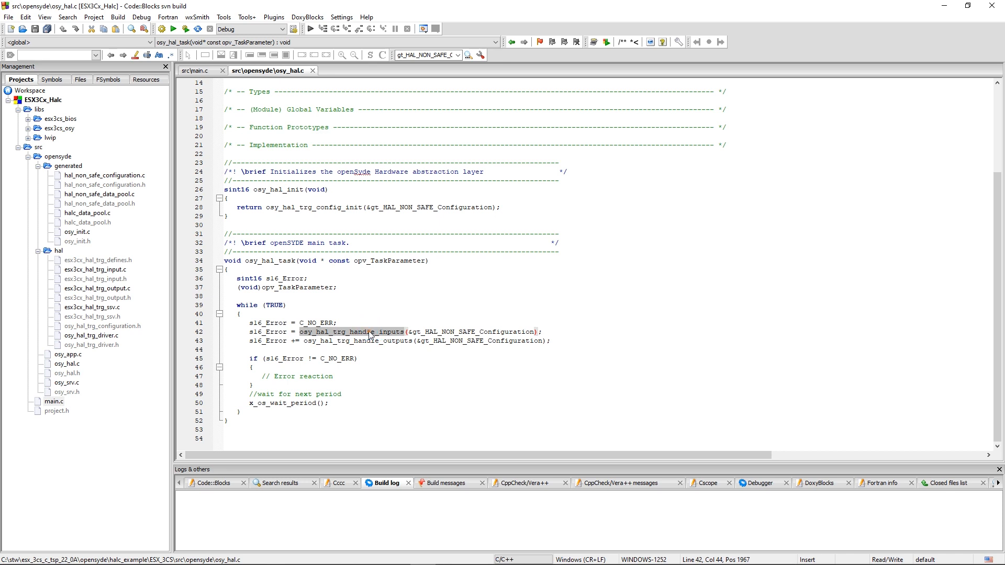
right_click(370, 335)
left_click(412, 225)
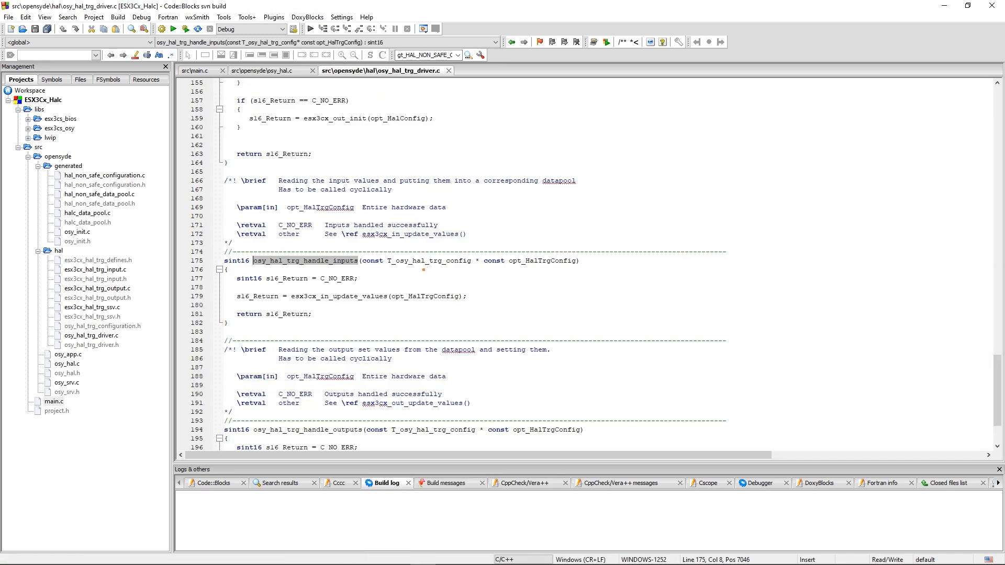
Step: Find the implementation of esx3cx_in_update_values and highlight the comment about looping through all channels and reading the value
double_click(345, 296)
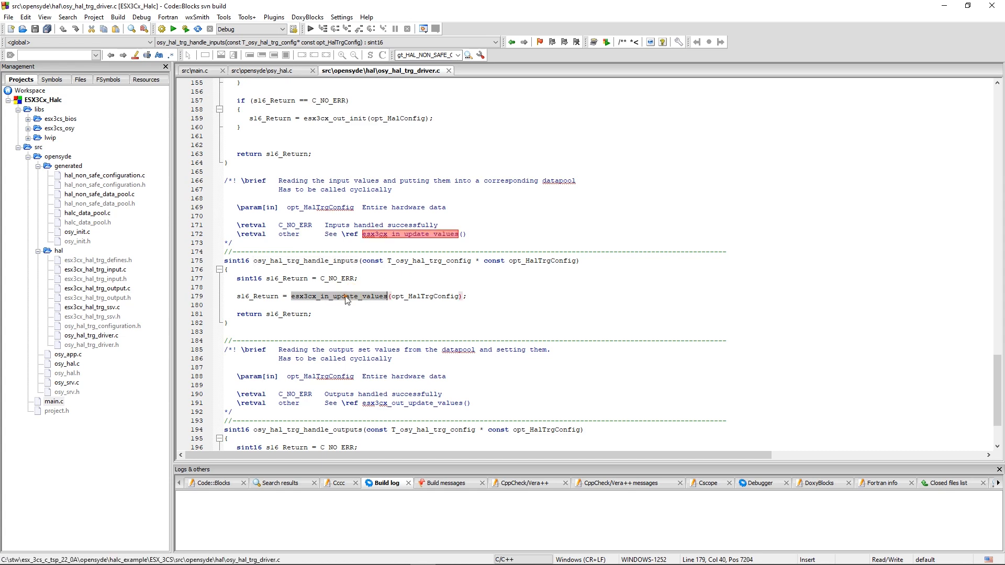
right_click(345, 296)
left_click(390, 225)
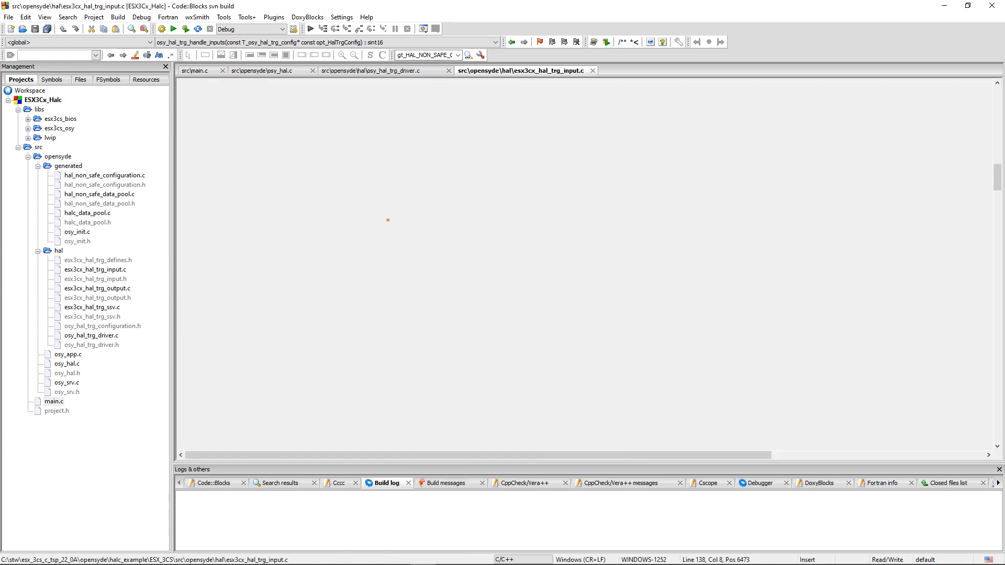
scroll(388, 218, "down", 2)
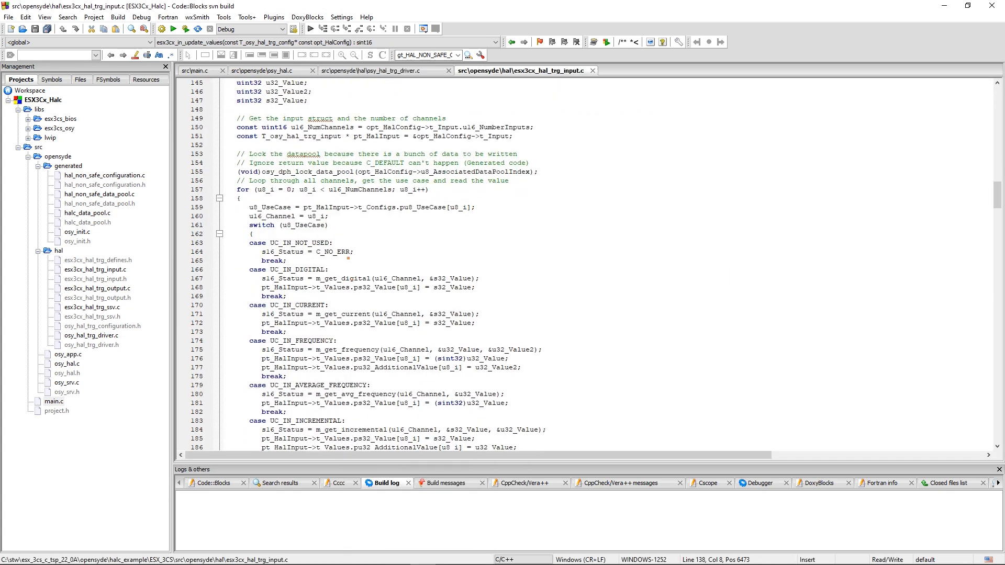
scroll(348, 258, "down", 1)
left_click_drag(237, 153, 520, 154)
scroll(395, 321, "down", 3)
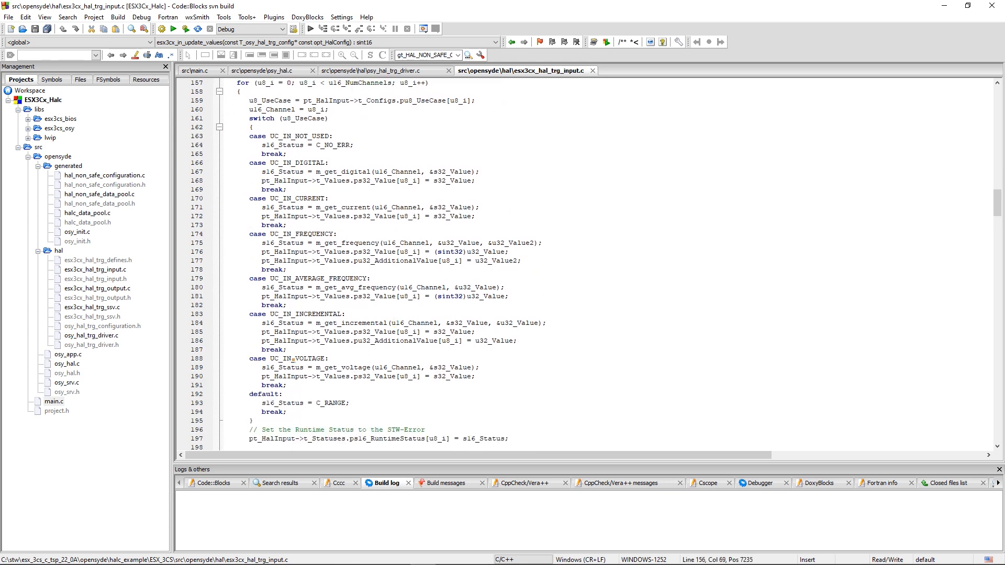
Step: Highlight the UC_IN_VOLTAGE case, find the implementation of m_get_voltage and highlight its x_in_get_value call
double_click(293, 359)
left_click(337, 367)
double_click(337, 368)
right_click(337, 367)
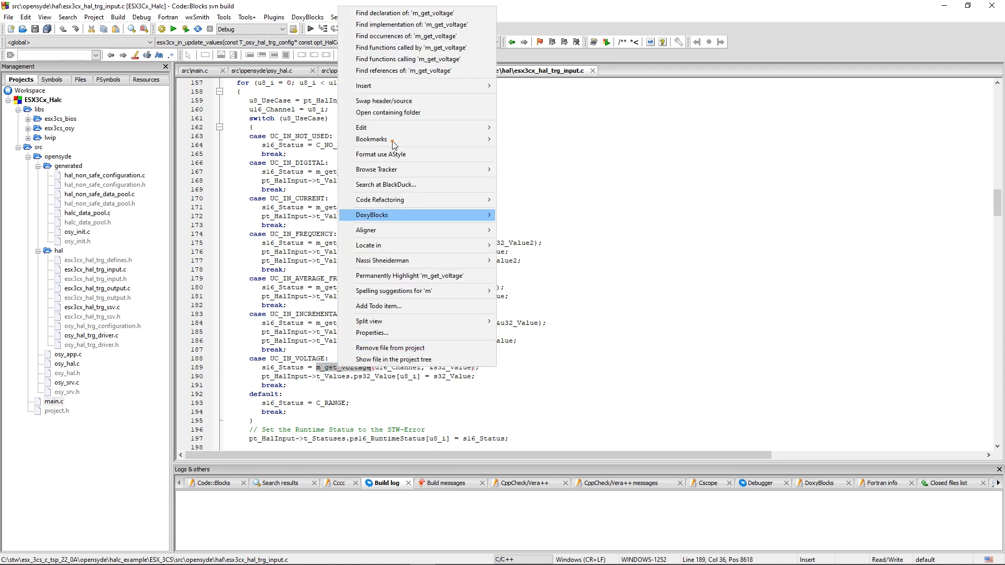
left_click(392, 25)
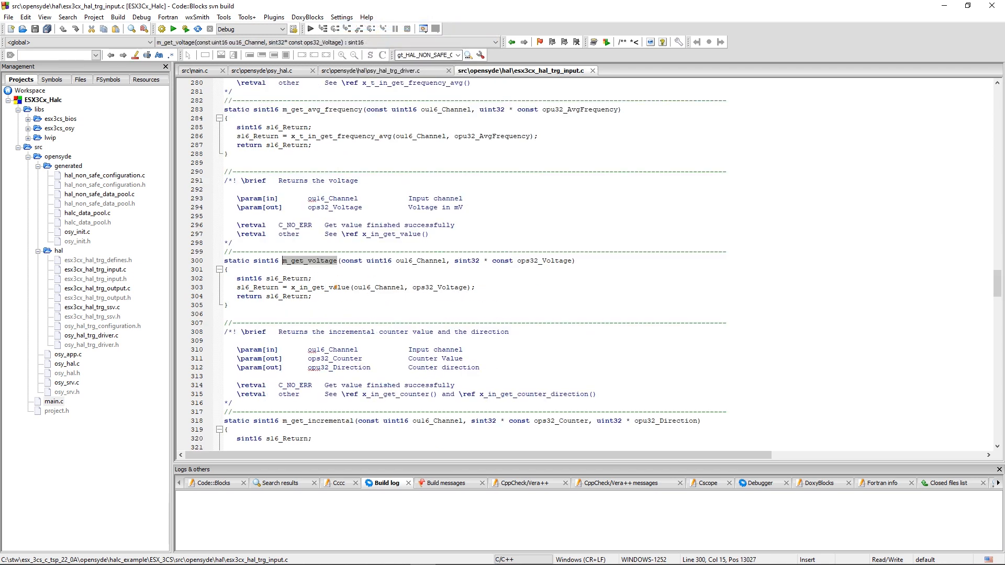
double_click(320, 288)
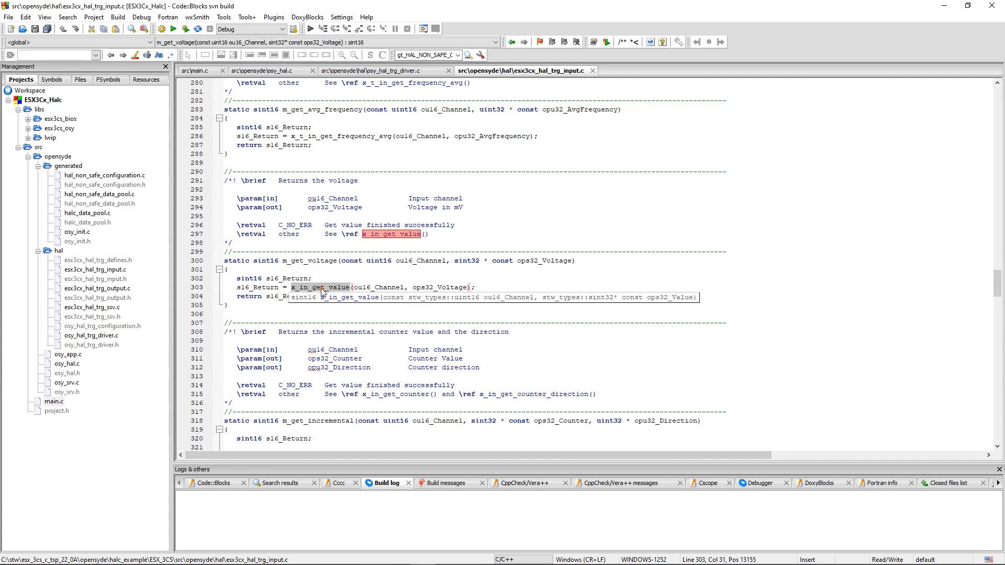
Step: Return to the UC_IN_VOLTAGE case in esx3cx_in_update_values and highlight the line storing s32_Value in pt_HalInput->t_Values
left_click(998, 99)
left_click(998, 99)
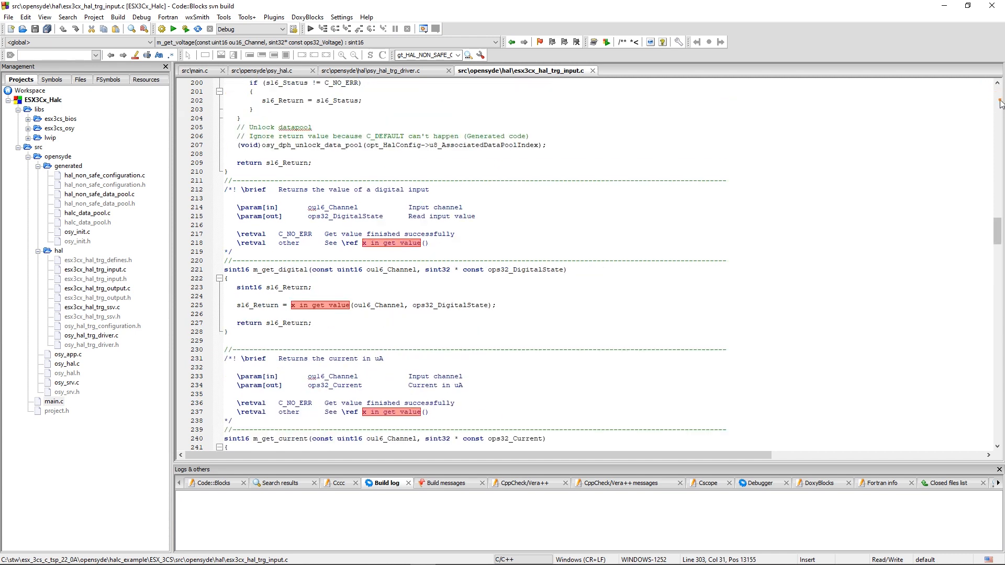
left_click(998, 99)
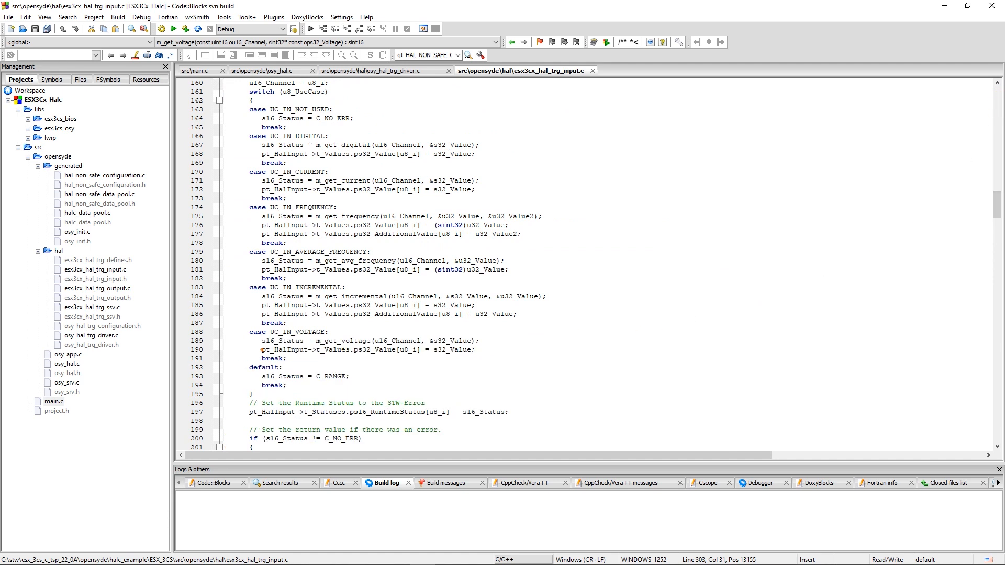
left_click_drag(263, 351, 479, 352)
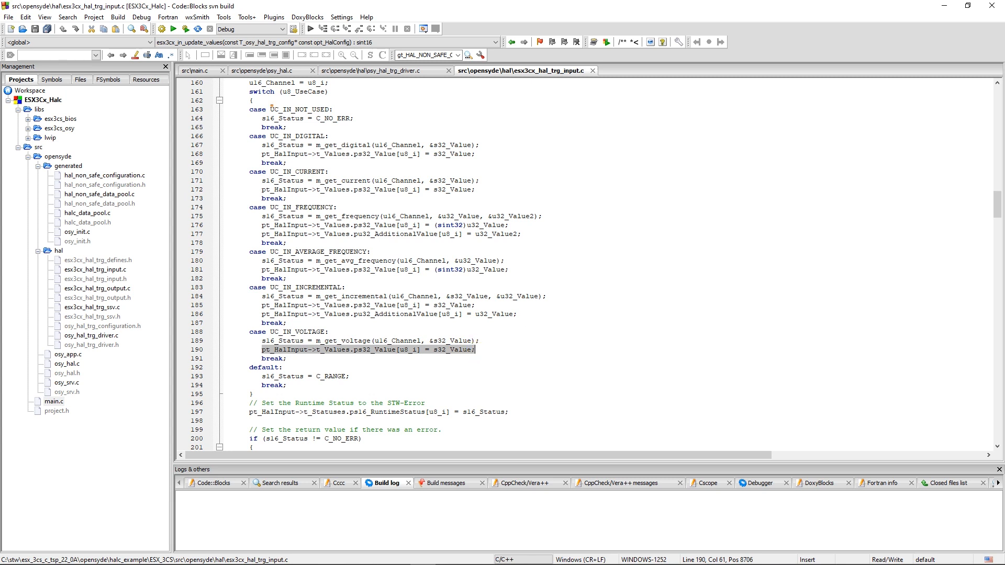
Step: Return to osy_hal_task in osy_hal.c and find the implementation of osy_hal_trg_handle_outputs
left_click(267, 70)
double_click(360, 341)
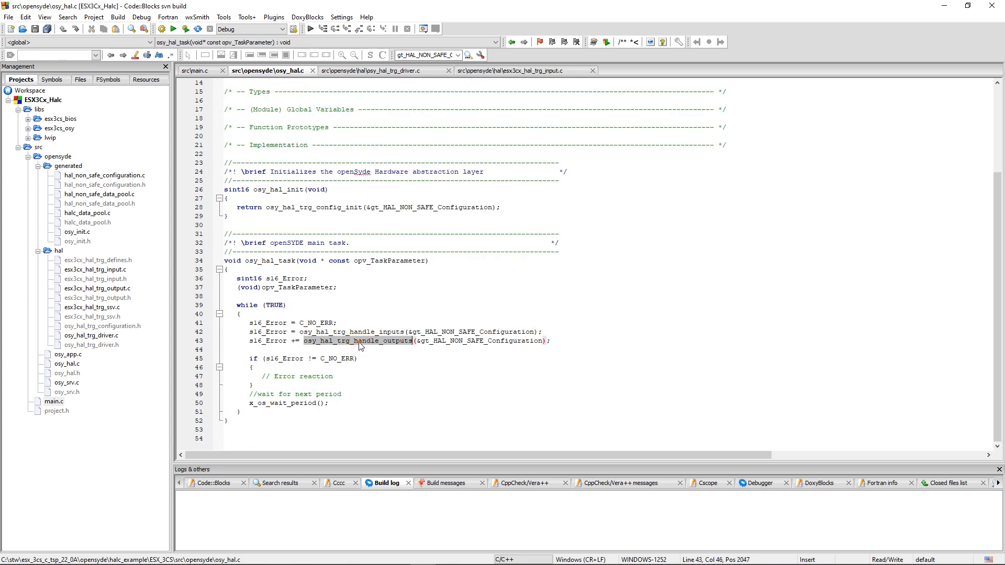
right_click(360, 345)
left_click(408, 224)
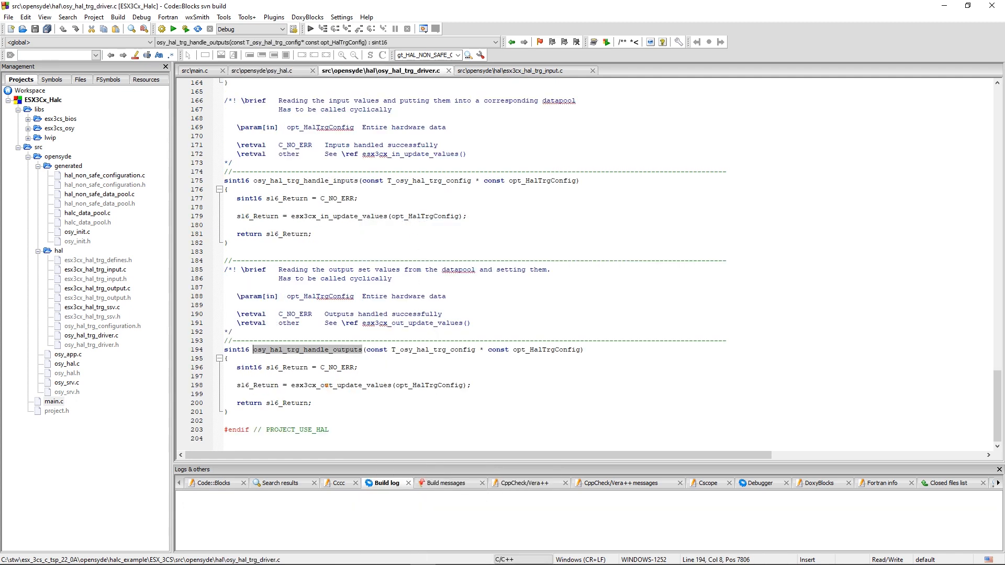
Step: Find the implementation of esx3cx_out_update_values and highlight its channel loop comment and the UC_OUT_ANALOG_VOLTAGE case with its s32_Value assignment
double_click(326, 386)
right_click(326, 385)
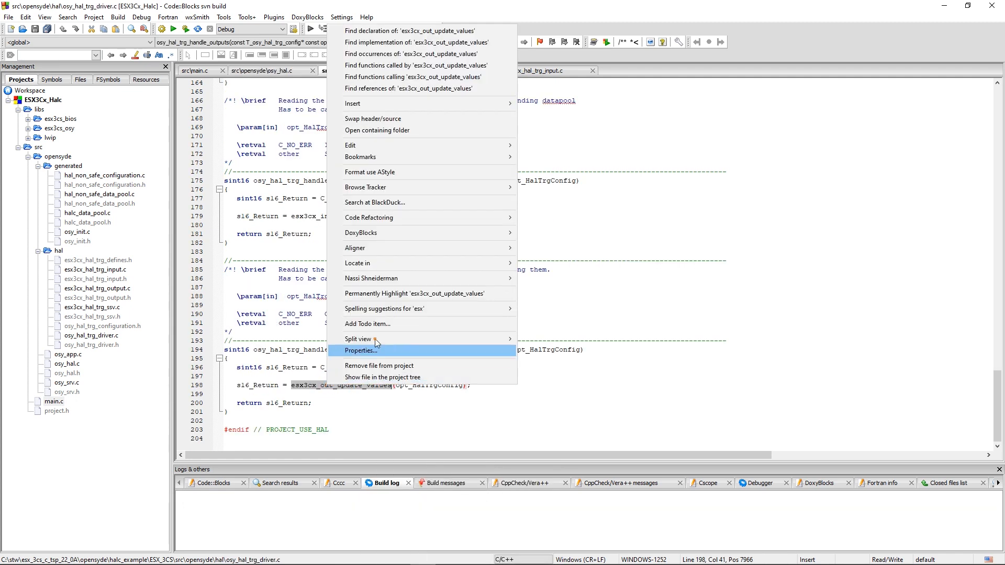
left_click(366, 43)
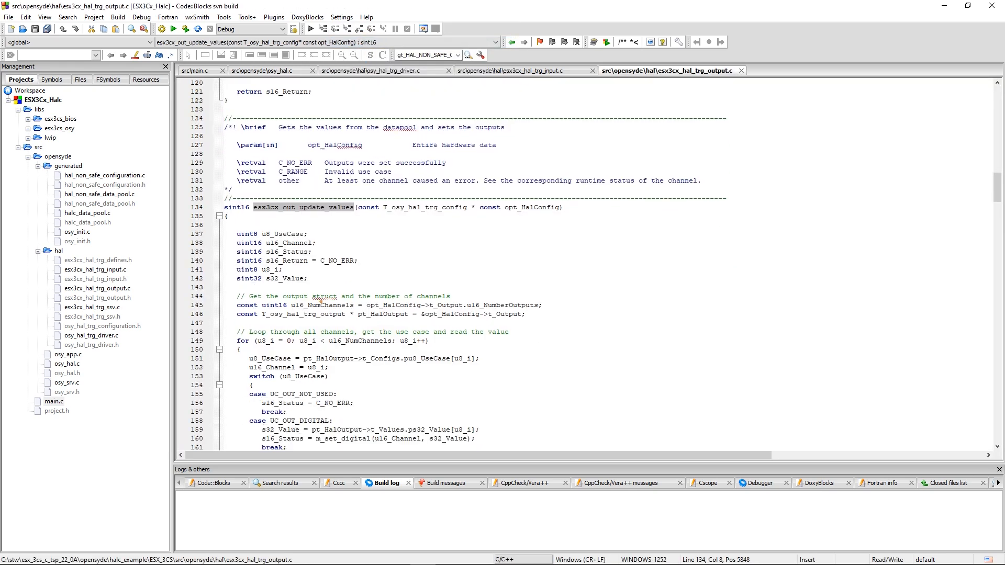
scroll(320, 302, "down", 8)
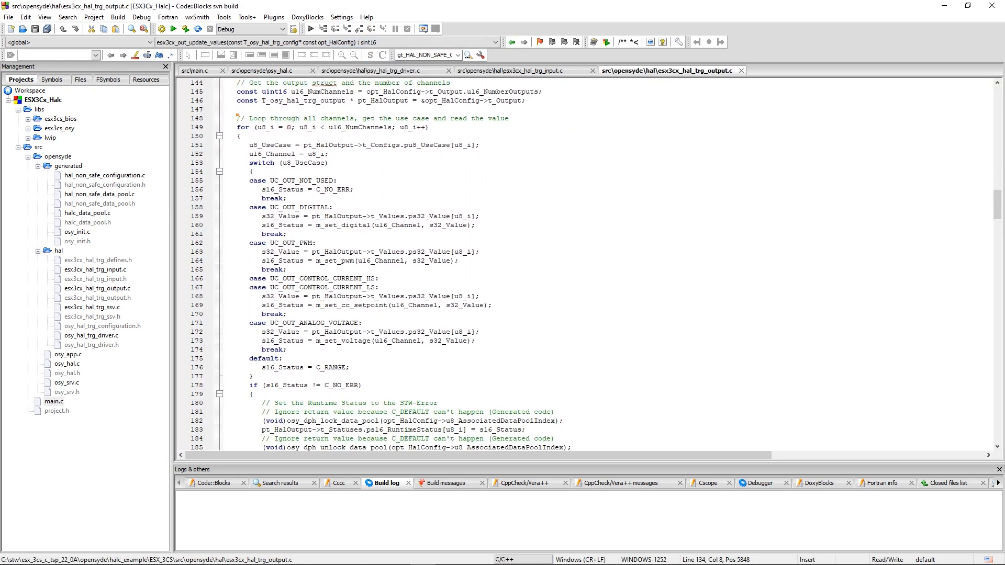
left_click_drag(237, 116, 510, 119)
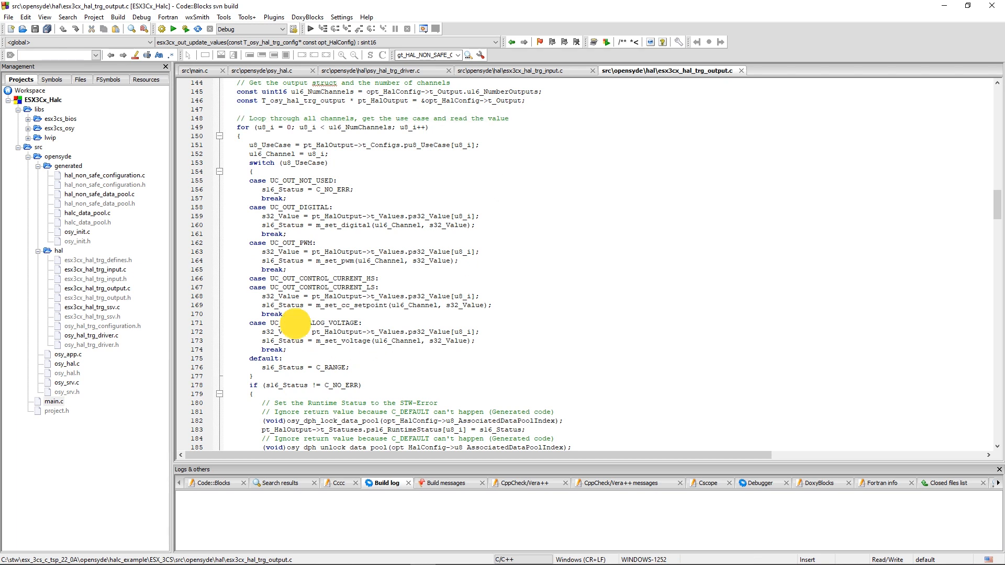
double_click(297, 323)
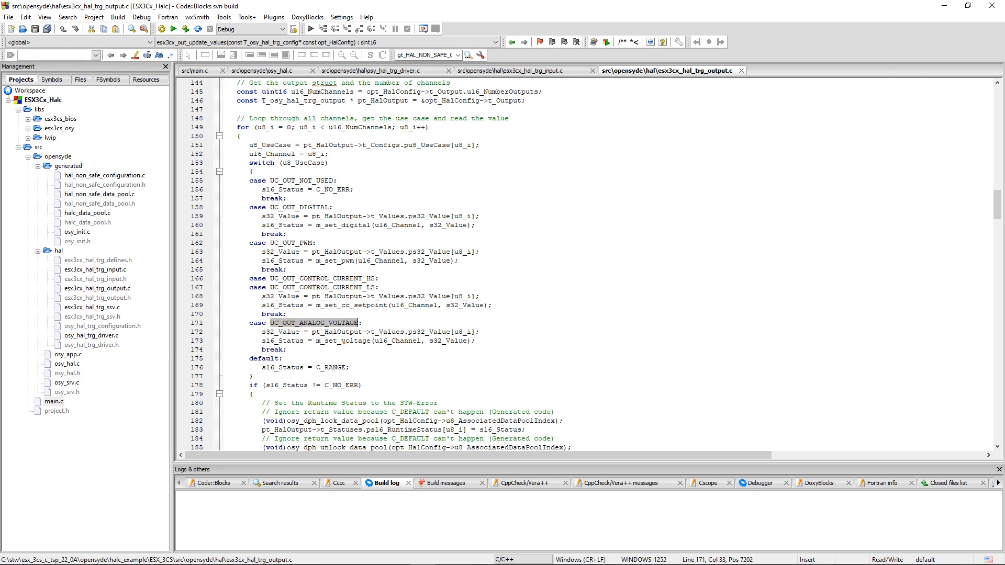
left_click_drag(258, 331, 483, 333)
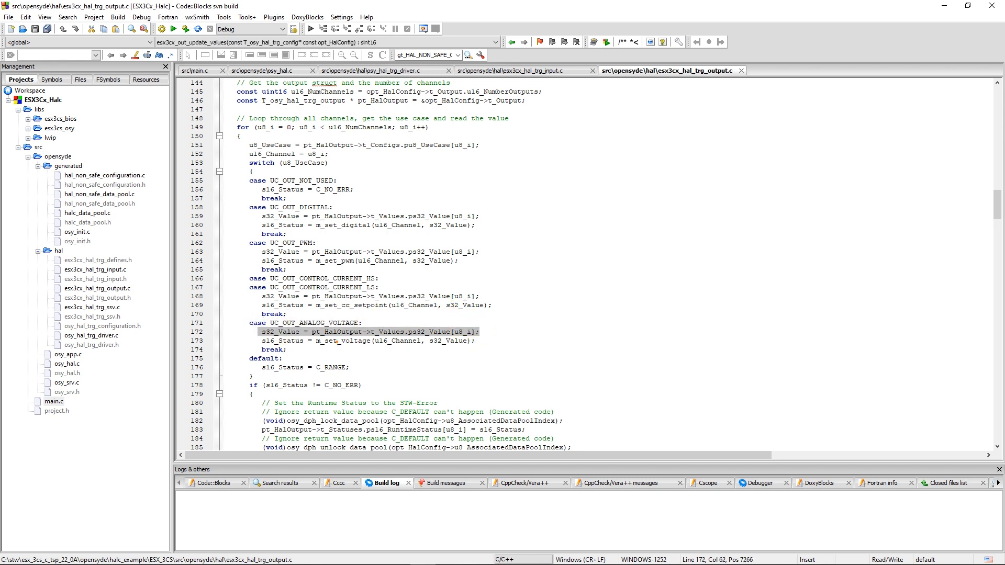
Step: Find the implementation of m_set_voltage from the UC_OUT_ANALOG_VOLTAGE case and examine its x_out_set_value call
double_click(338, 341)
right_click(337, 345)
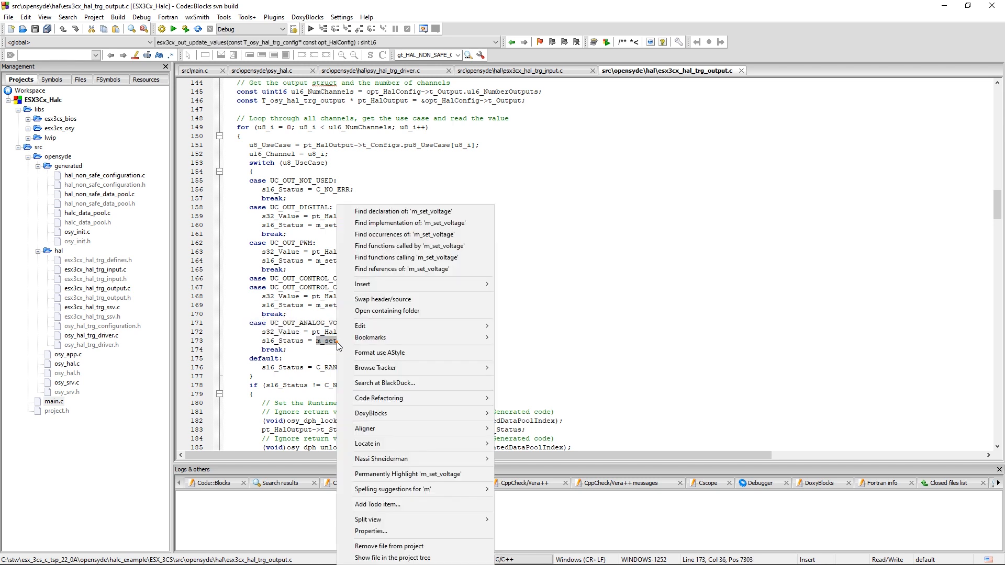
left_click(366, 226)
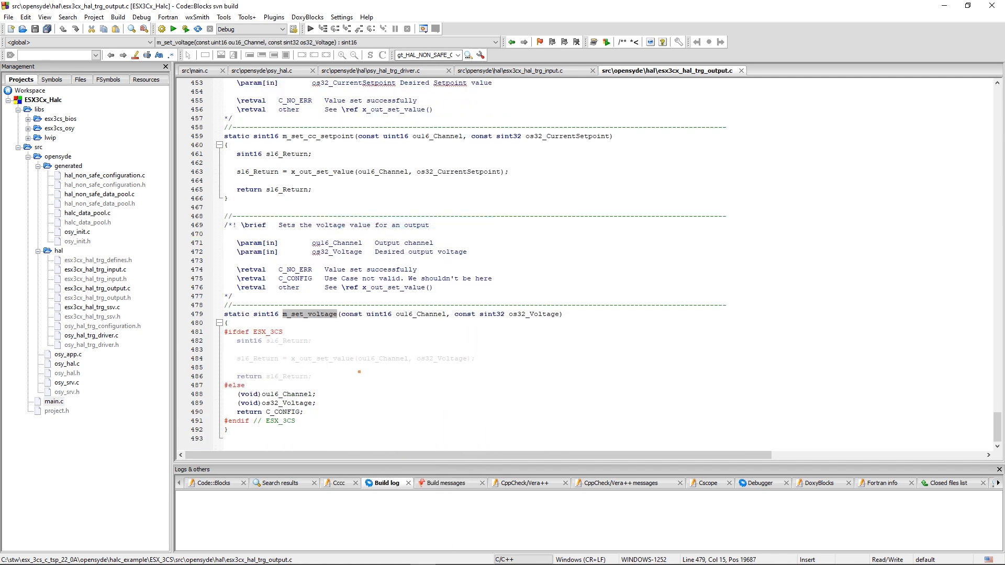
mouse_move(333, 359)
Step: Close esx3cx_hal_trg_output.c, esx3cx_hal_trg_input.c, osy_hal_trg_driver.c and osy_hal.c, leaving only main.c open
left_click(740, 70)
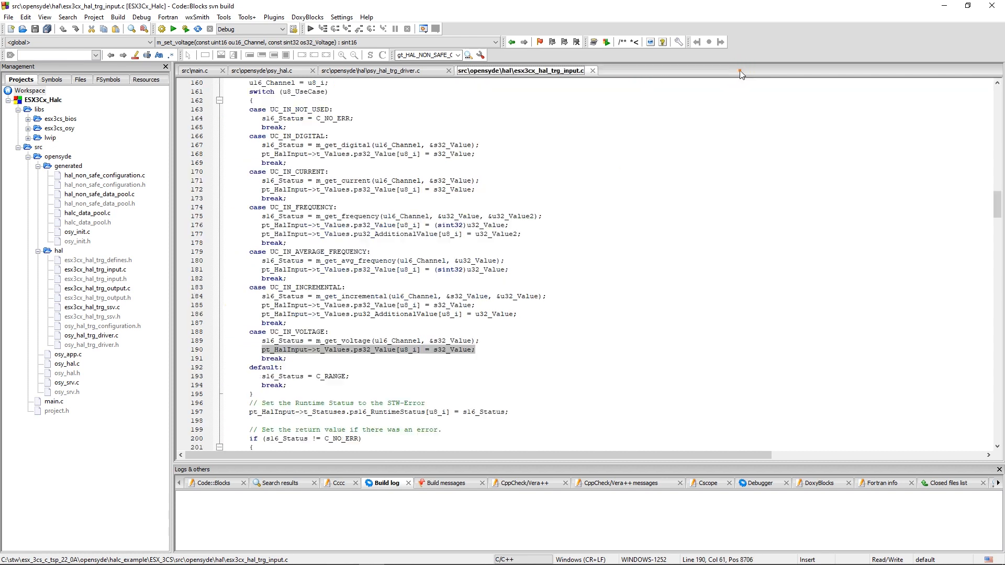
left_click(592, 70)
left_click(449, 70)
left_click(449, 71)
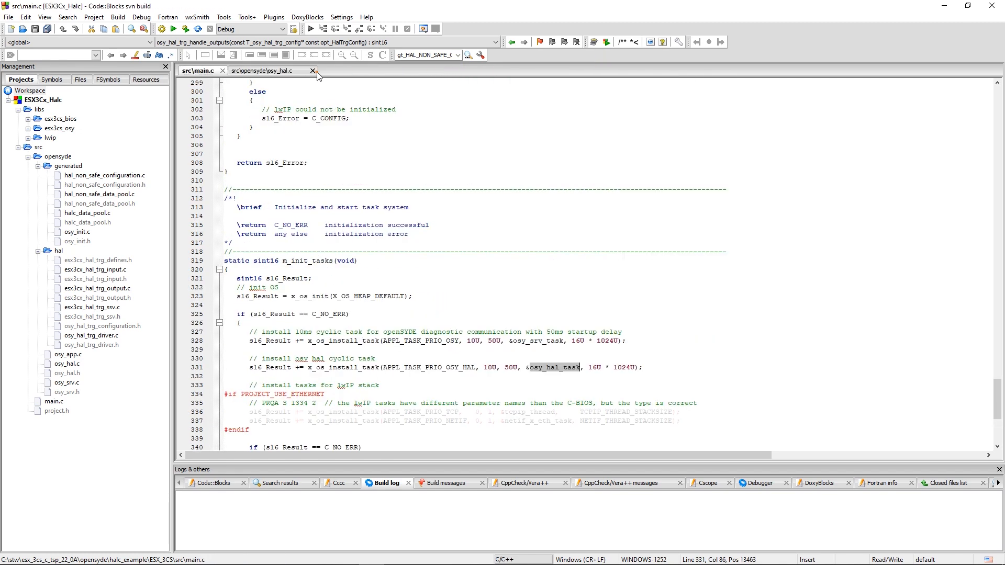
left_click(313, 70)
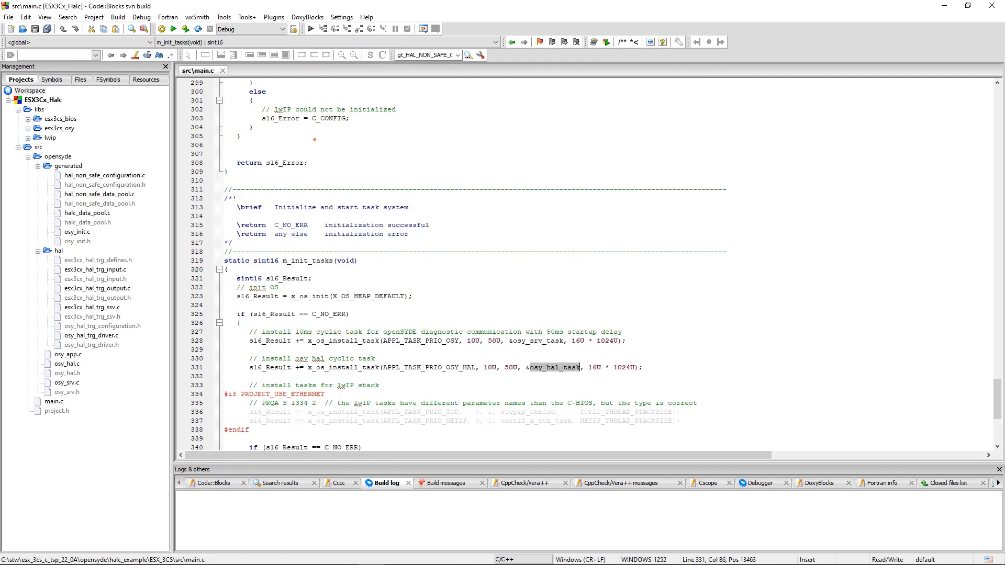
Step: Locate the m_handle_halc_data call in the main loop of main.c and find its implementation
left_click_drag(997, 400, 990, 106)
scroll(794, 307, "down", 20)
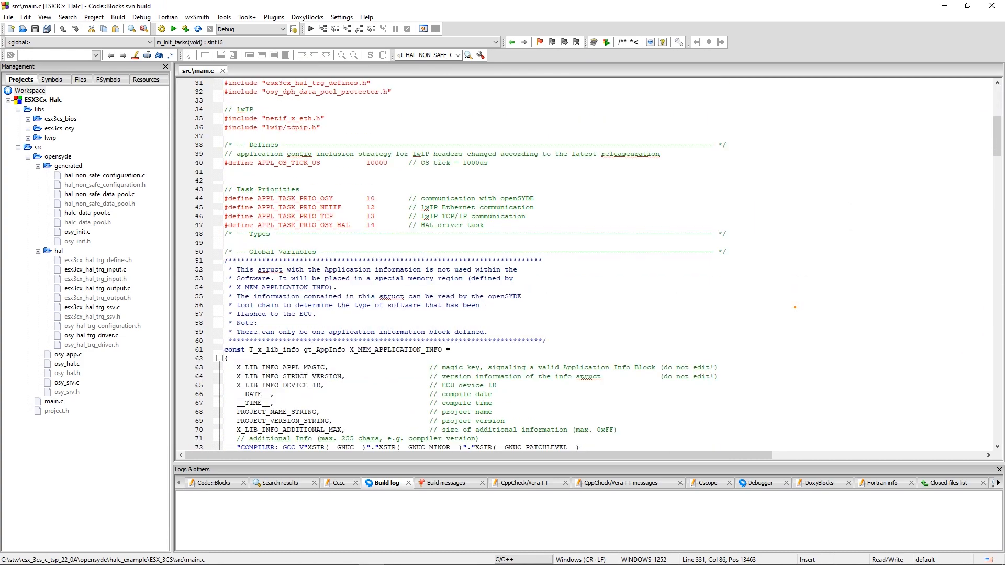
scroll(795, 307, "down", 9)
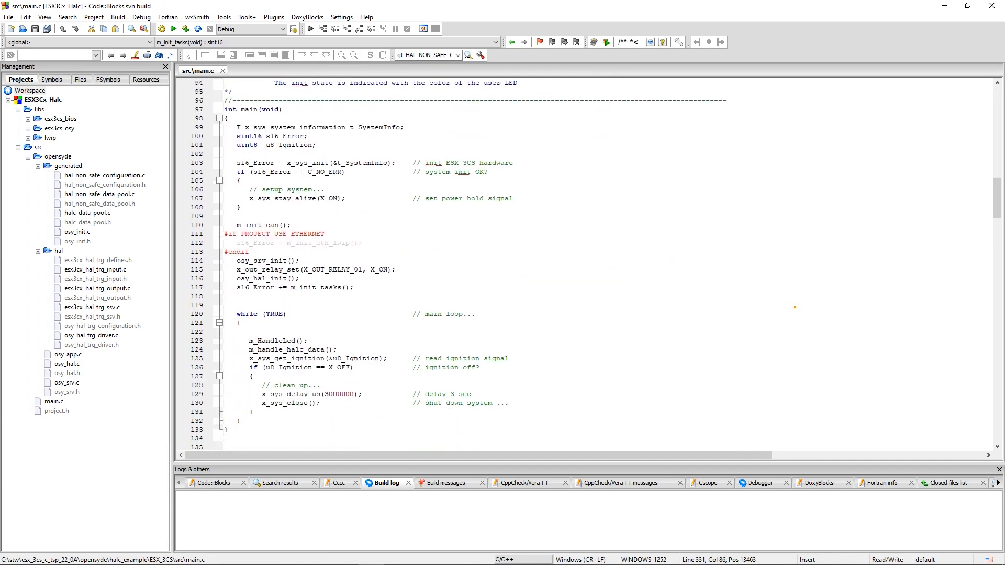
double_click(289, 350)
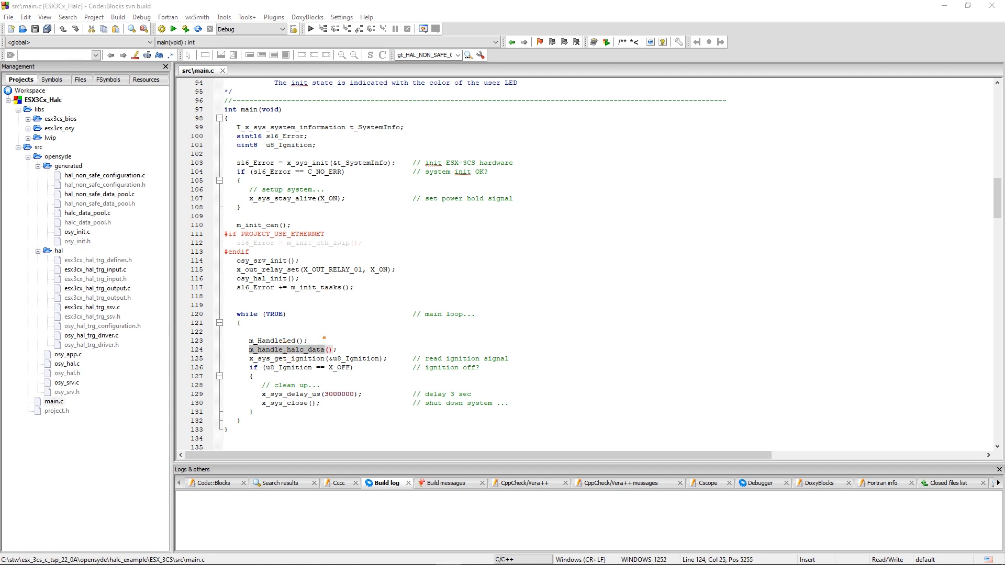
right_click(308, 350)
left_click(367, 223)
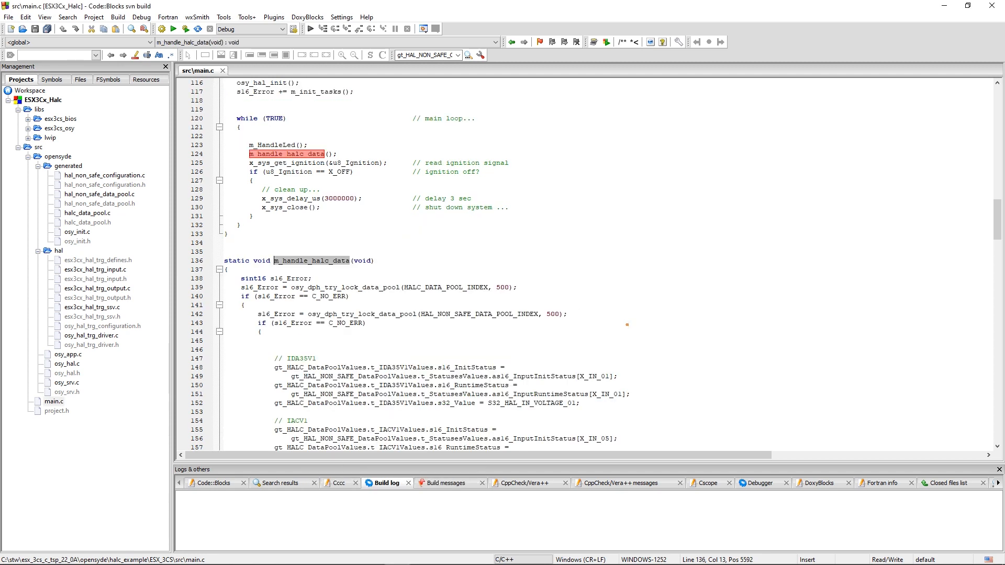
Step: Highlight HALC_DATA_POOL_INDEX, HAL_NON_SAFE_DATA_POOL_INDEX and the osy_dph_try_lock_data_pool call in m_handle_halc_data
scroll(619, 291, "down", 5)
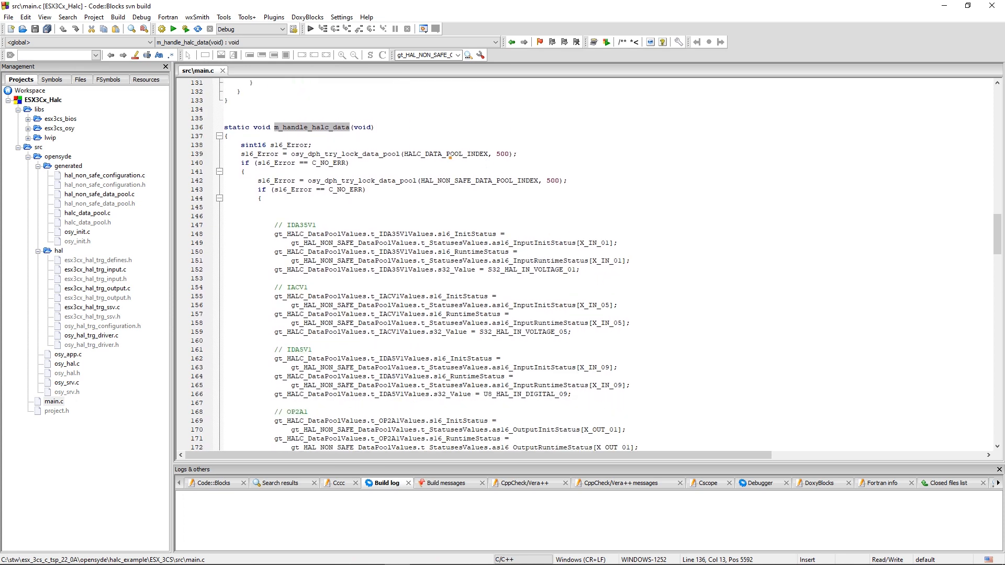
double_click(449, 154)
double_click(446, 181)
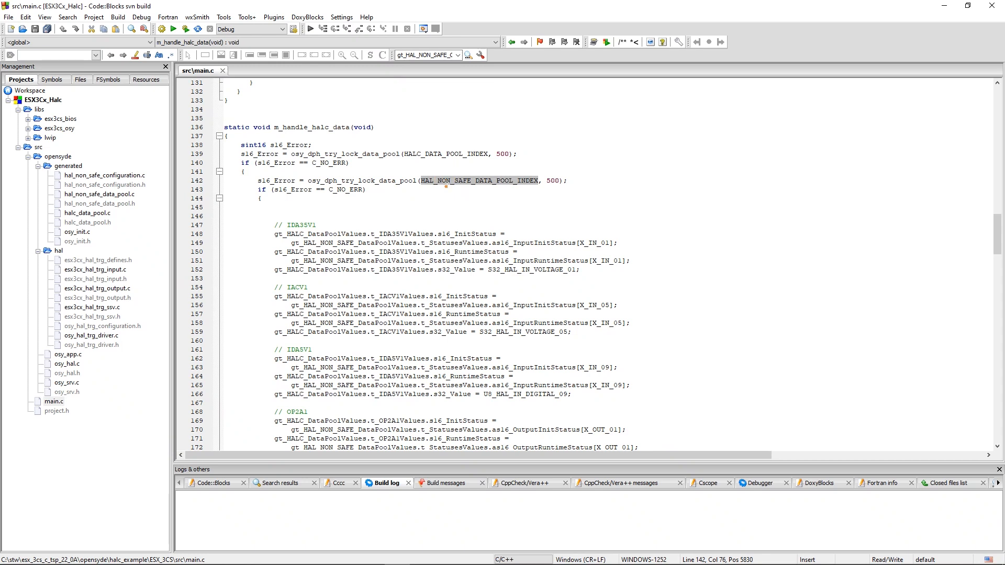
double_click(359, 180)
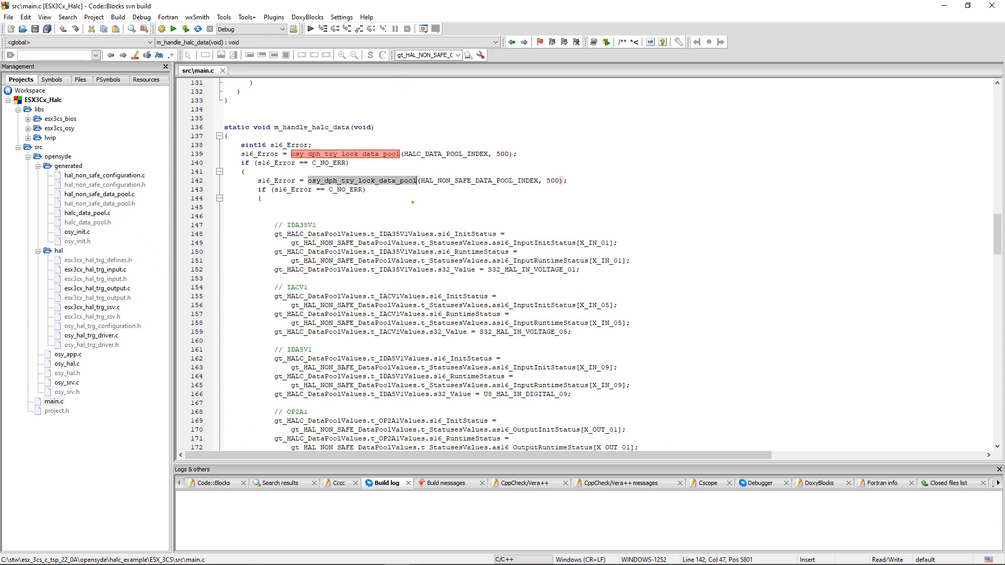
Step: Highlight the IDA35V1 block, then the X_IN_01 InputInitStatus source and its s16_InitStatus target
left_click_drag(224, 226, 602, 270)
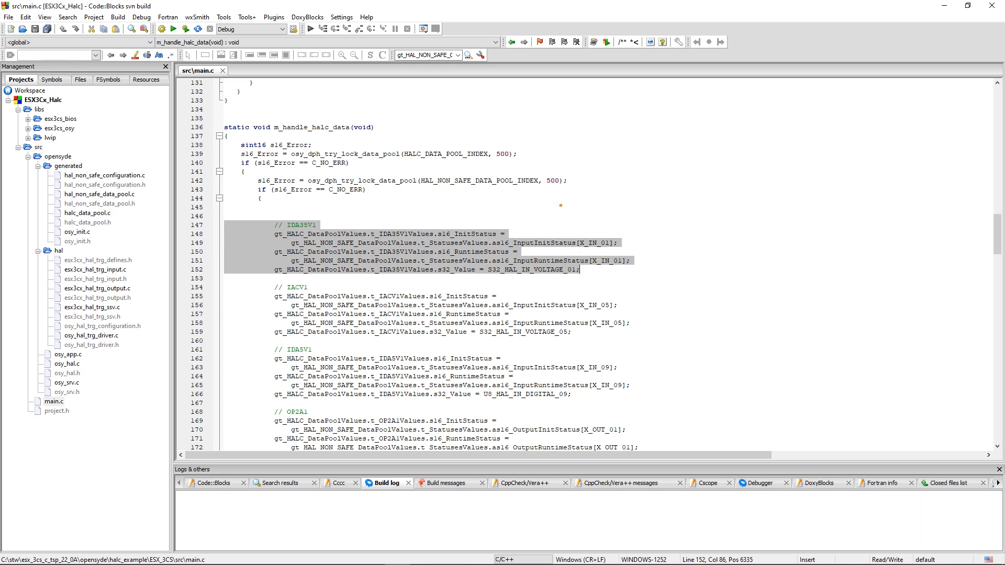
left_click(561, 205)
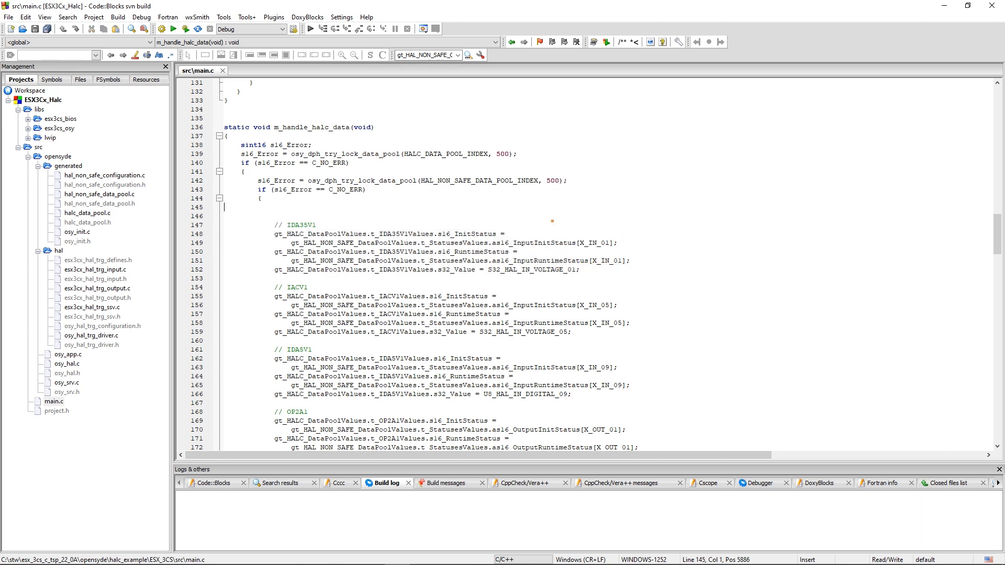
left_click_drag(291, 244, 609, 242)
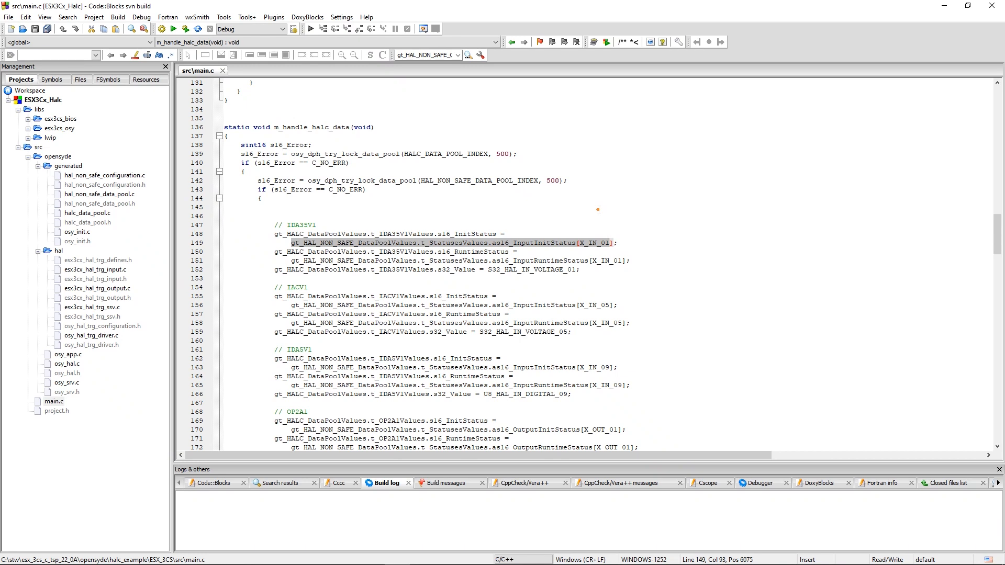
left_click_drag(272, 235, 495, 230)
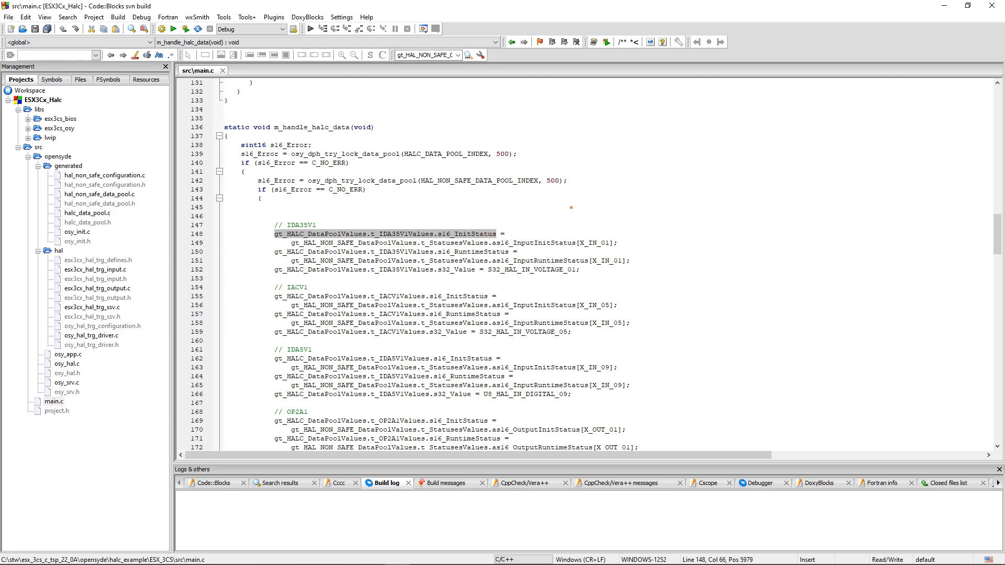
left_click(571, 207)
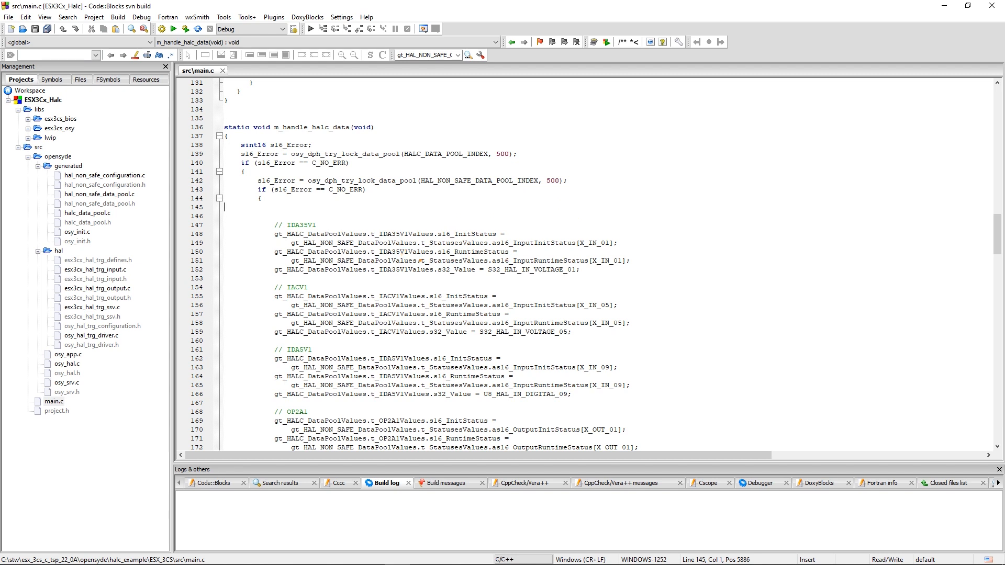
Step: Highlight the X_IN_01 InputRuntimeStatus source and the IDA35V1 s16_RuntimeStatus target it is assigned to
left_click_drag(430, 260, 622, 262)
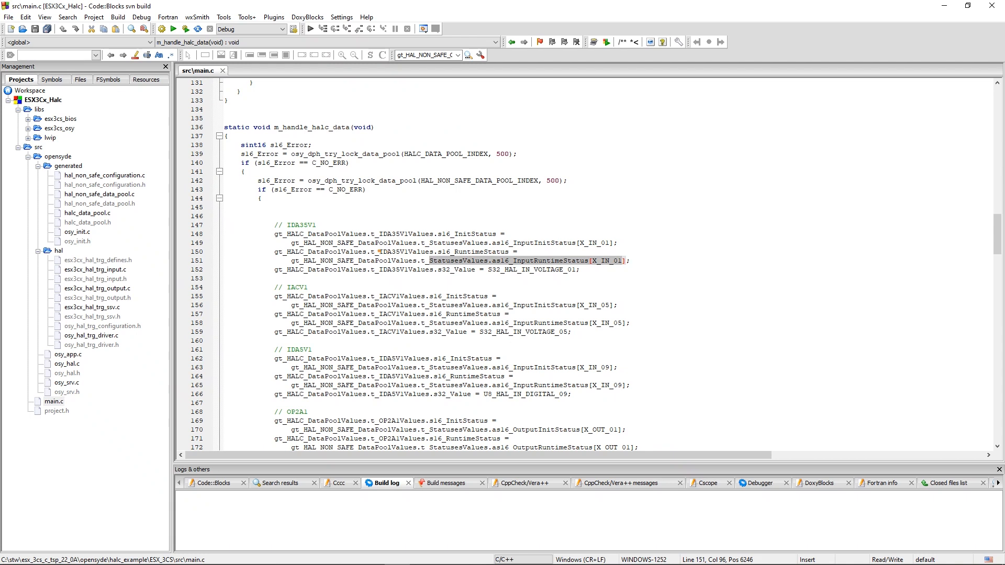
left_click_drag(379, 251, 510, 252)
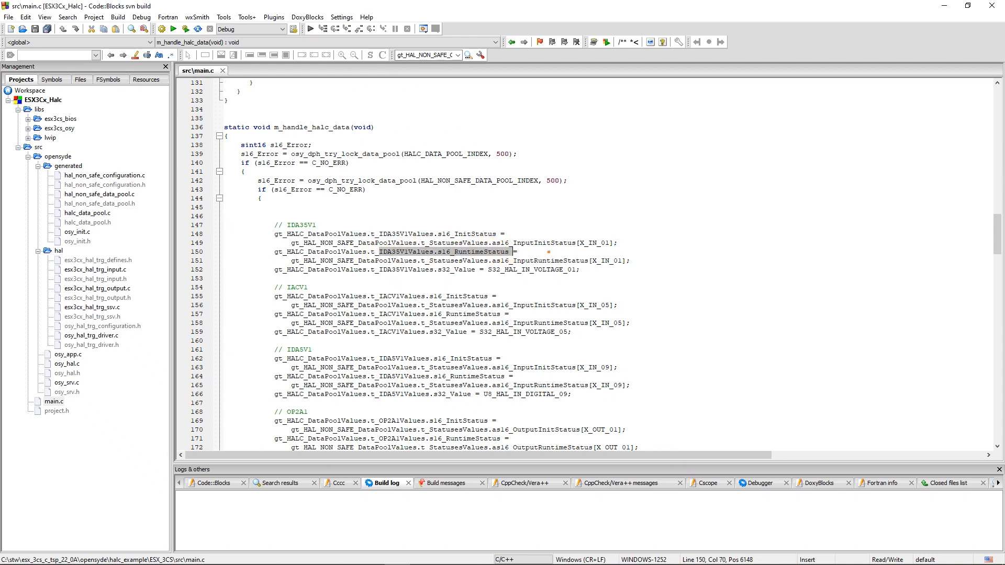
left_click(676, 246)
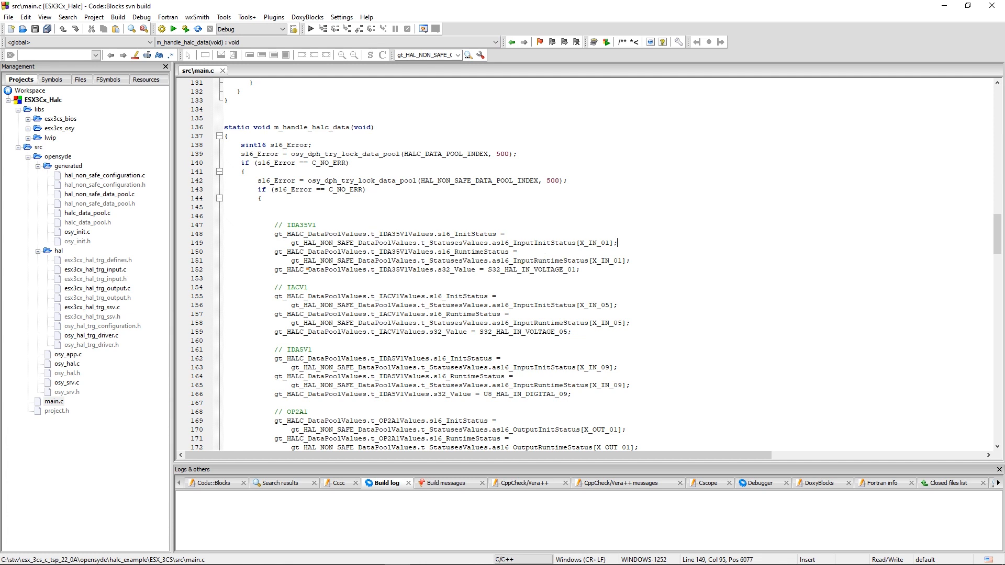
Step: Highlight the IDA35V1 s32_Value assignment and find the declaration of S32_HAL_IN_VOLTAGE_01
left_click_drag(274, 270, 585, 269)
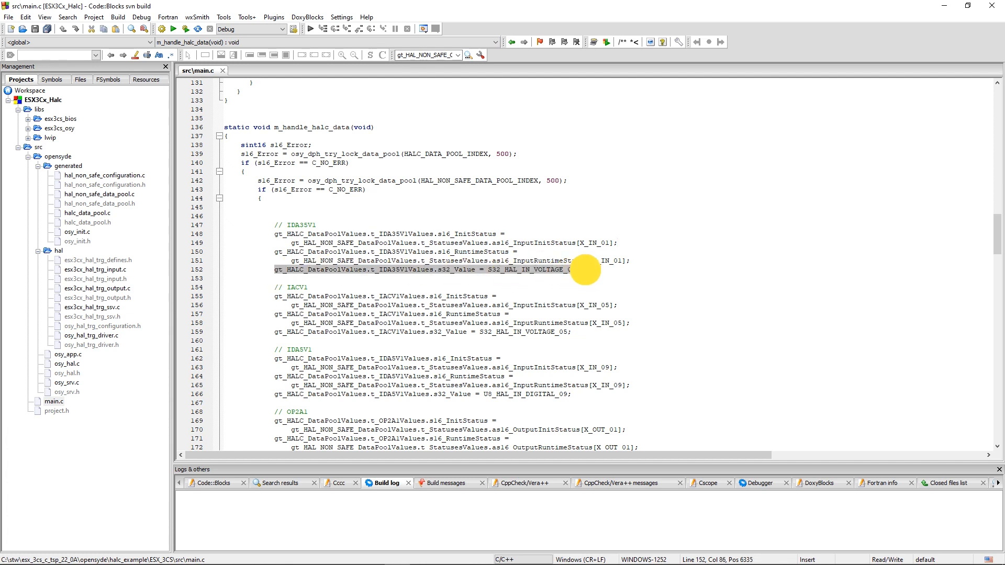
double_click(535, 270)
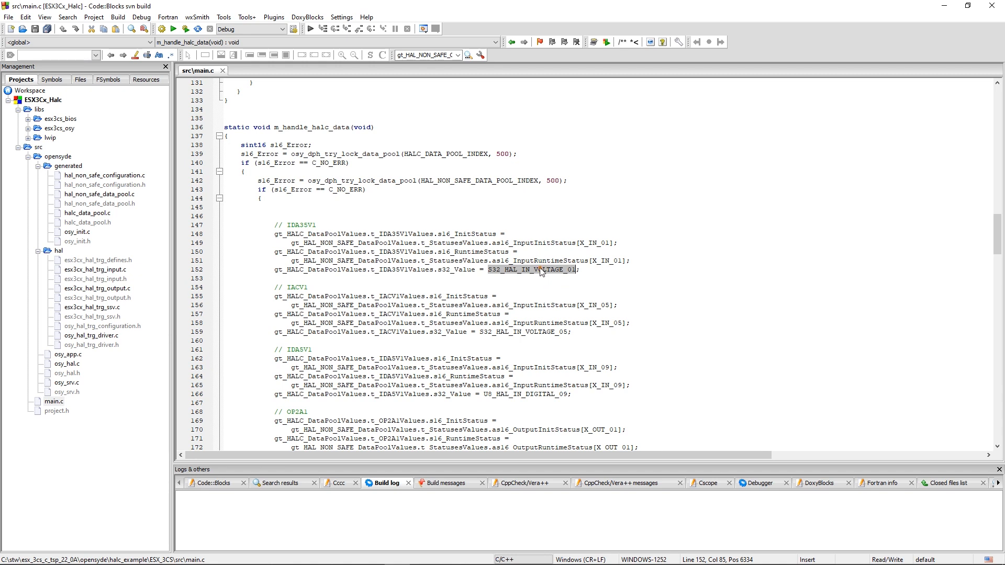
mouse_move(541, 271)
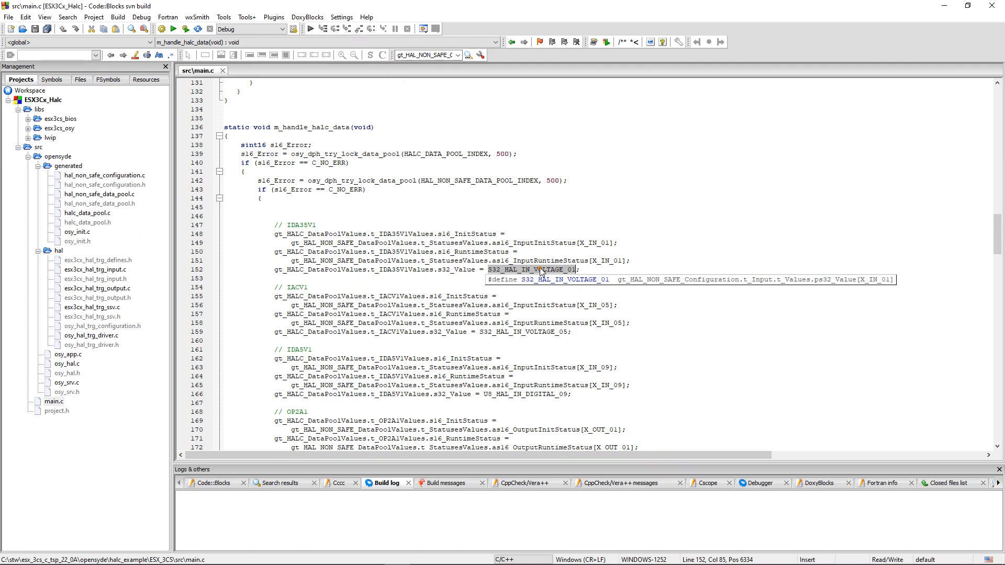
right_click(542, 271)
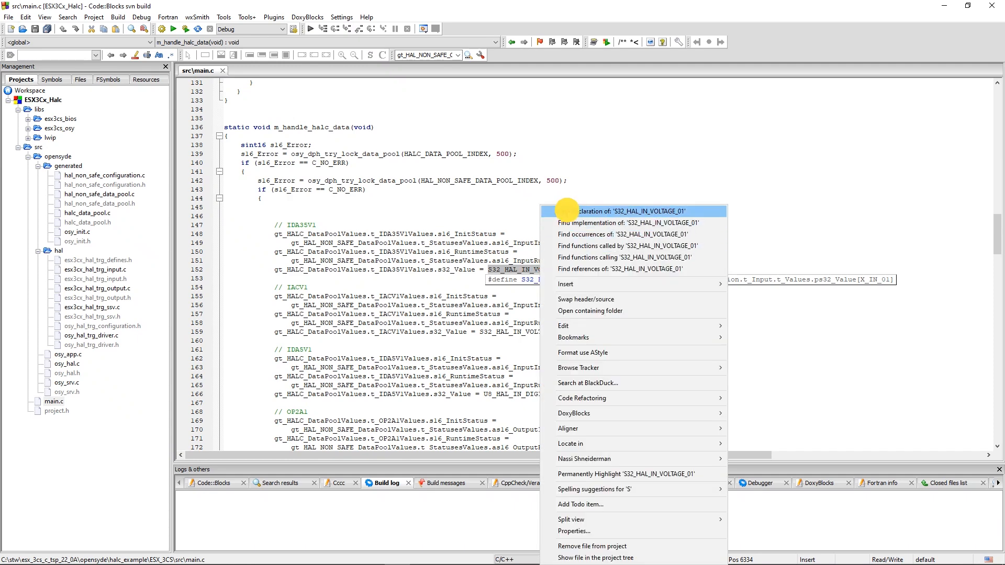
left_click(566, 210)
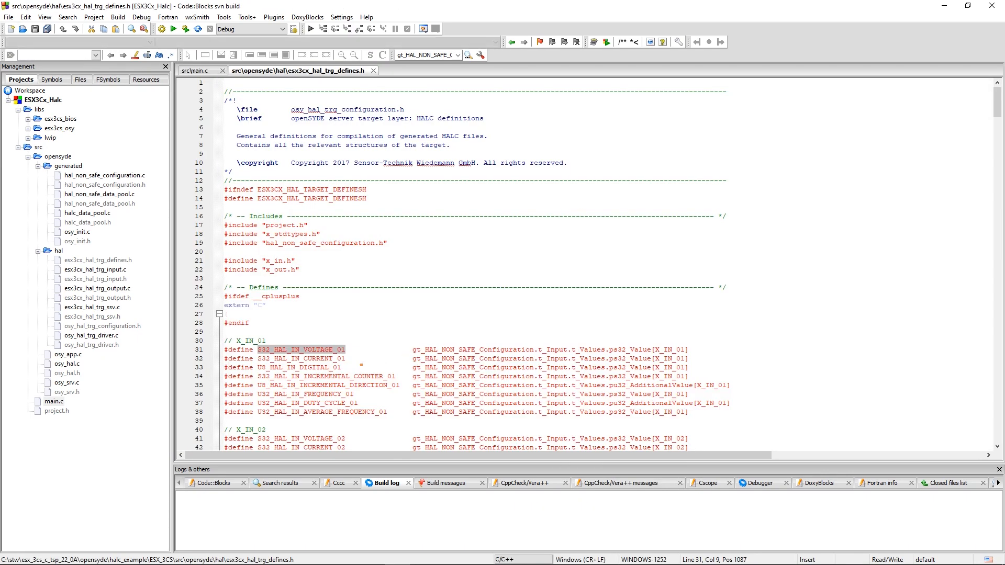
Step: Highlight gt_HAL_NON_SAFE_Configuration and ps32_Value in the S32_HAL_IN_VOLTAGE_01 define
left_click_drag(413, 349, 530, 350)
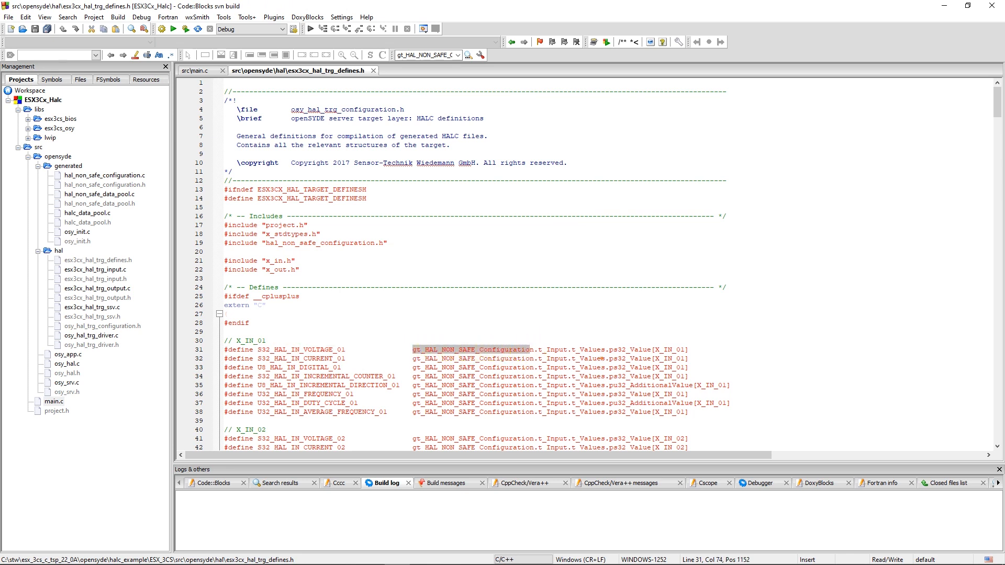
left_click_drag(609, 350, 649, 350)
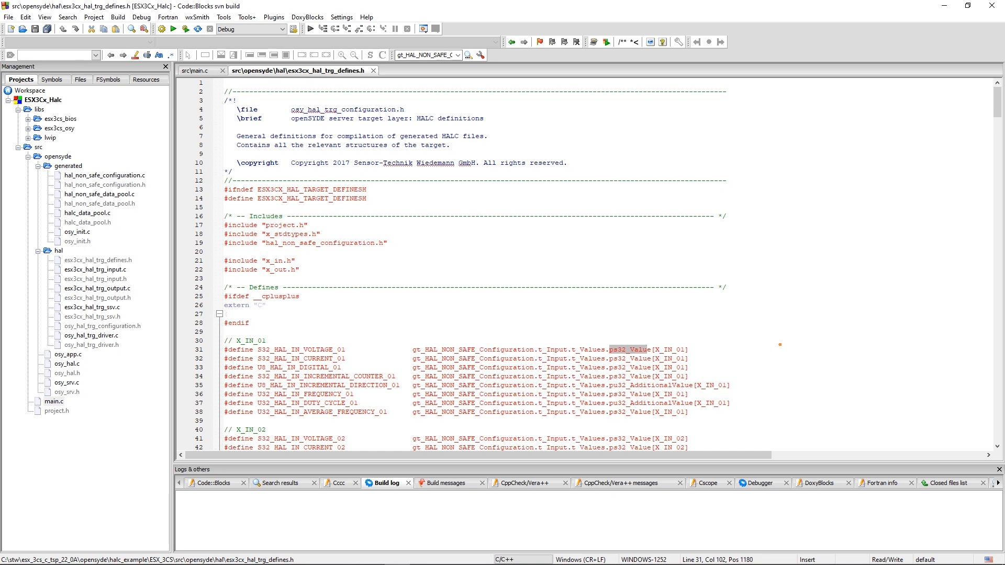
key("shift+Right")
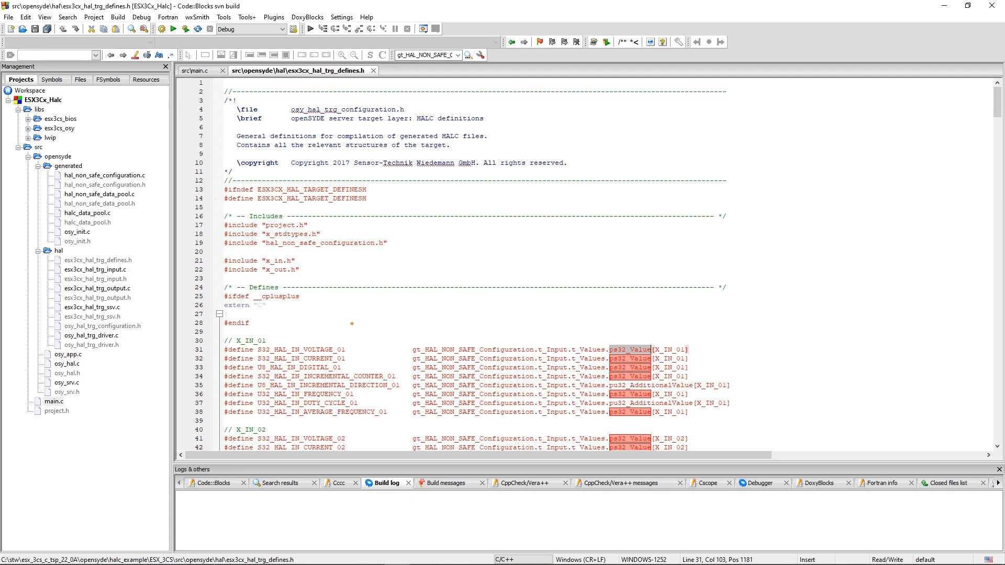
Step: Highlight the voltage, current and frequency names and shared ps32_Value, then the whole group of X_IN_01 defines
double_click(320, 349)
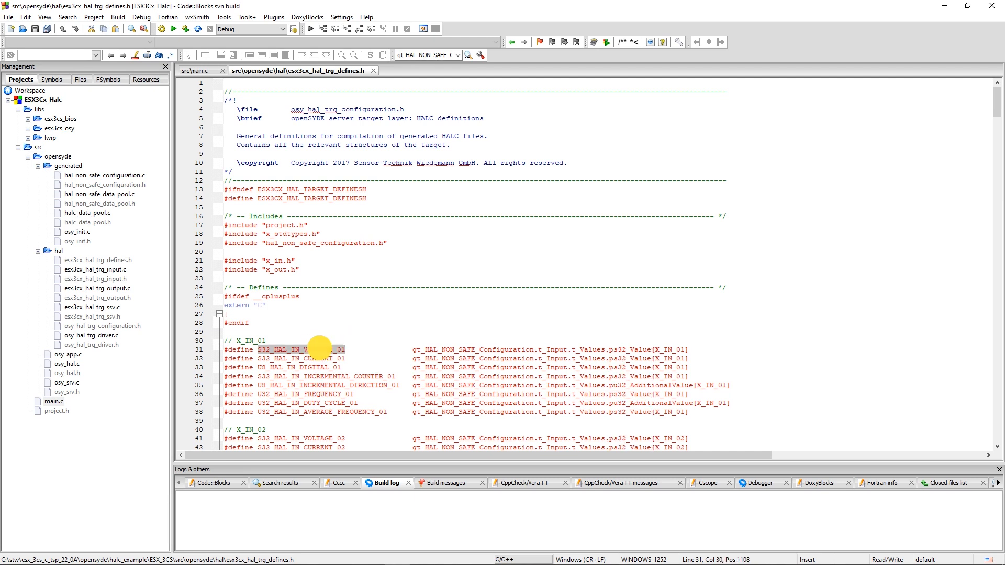
double_click(319, 358)
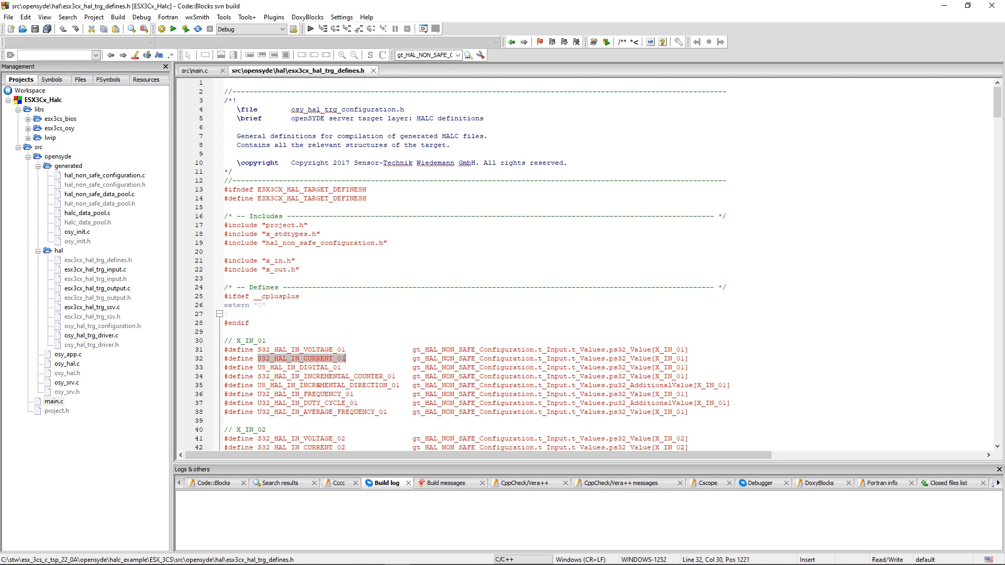
double_click(319, 393)
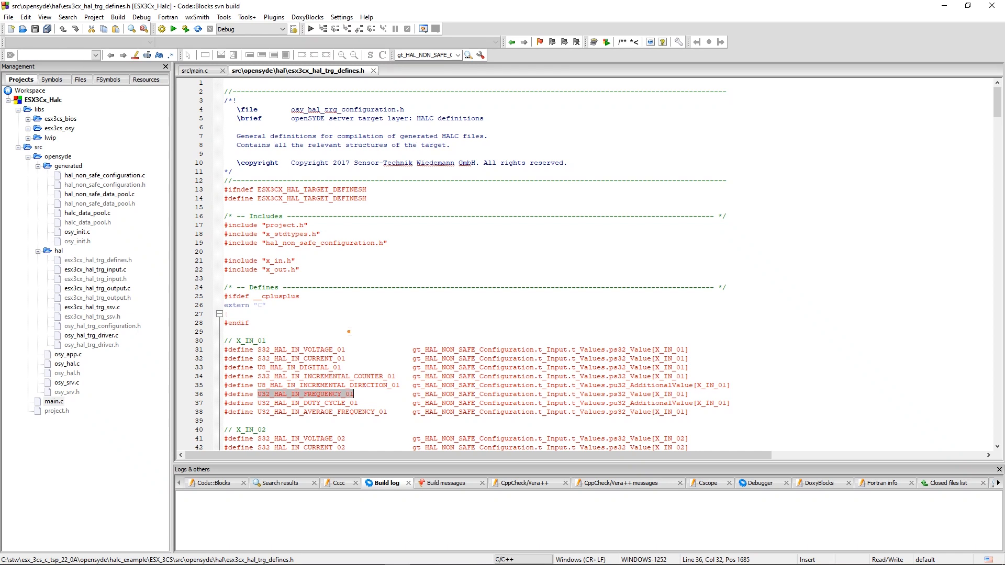
double_click(621, 349)
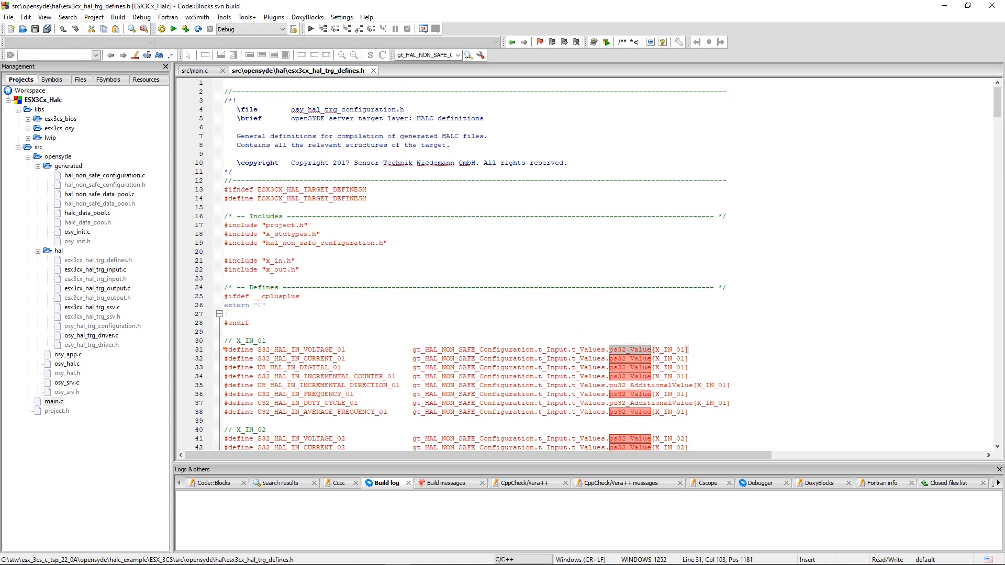
left_click_drag(224, 350, 698, 409)
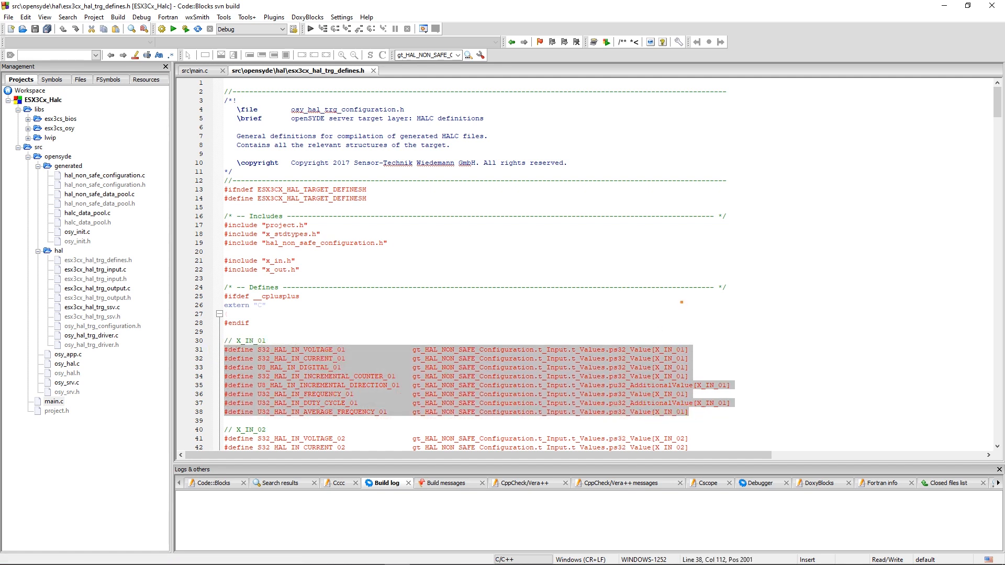
Step: Close esx3cx_hal_trg_defines.h and highlight the IACV1 block of m_handle_halc_data in main.c
left_click(373, 71)
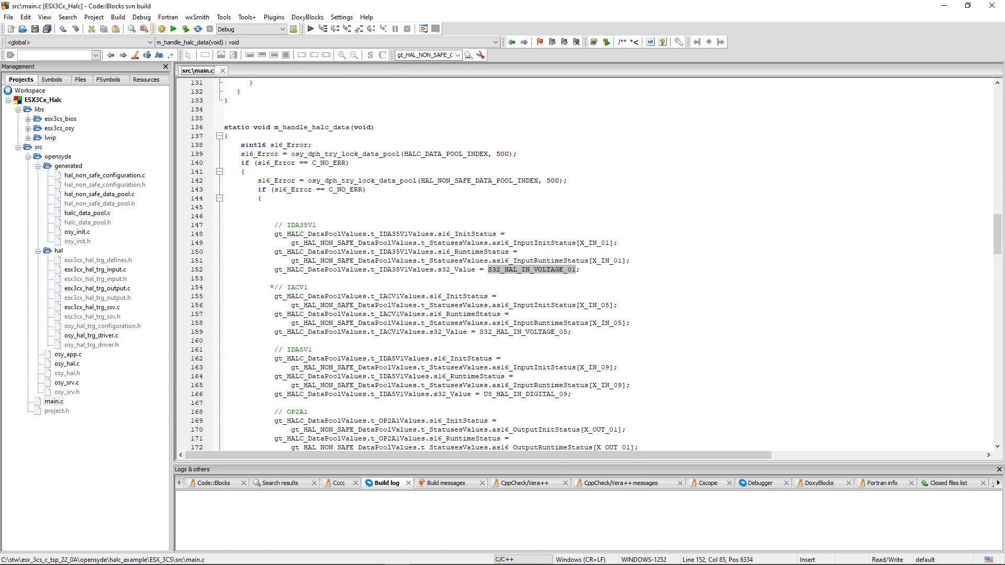
left_click_drag(274, 287, 590, 332)
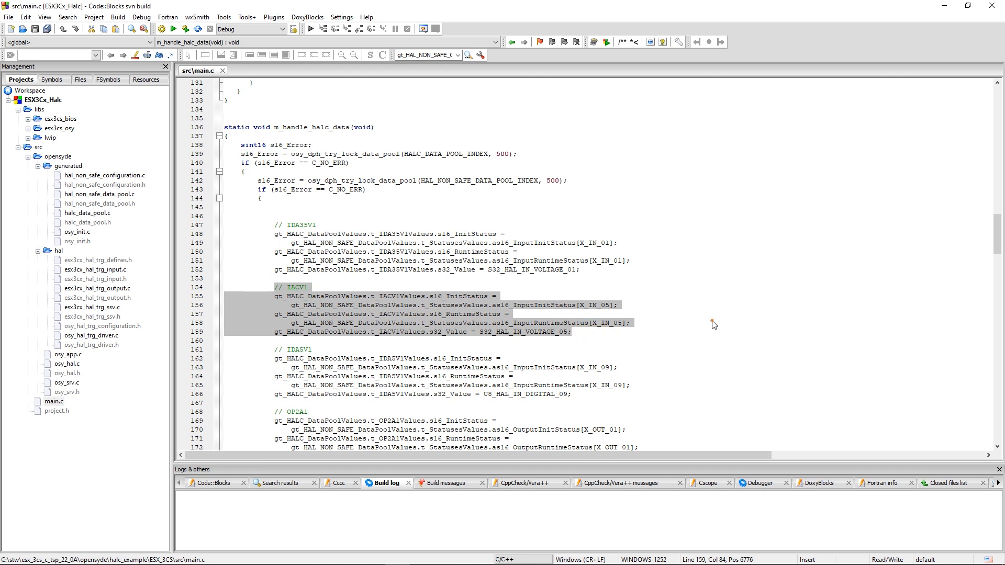
Step: Highlight the IDA5V1 input block and the OP2A1 InitStatus and RuntimeStatus assignments in m_handle_halc_data
scroll(712, 323, "down", 2)
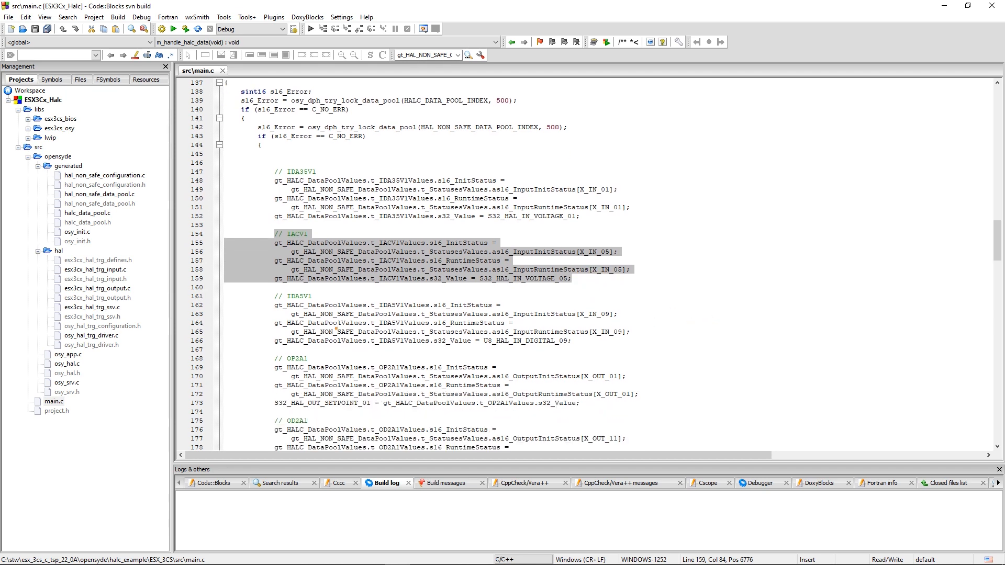
left_click_drag(275, 296, 634, 337)
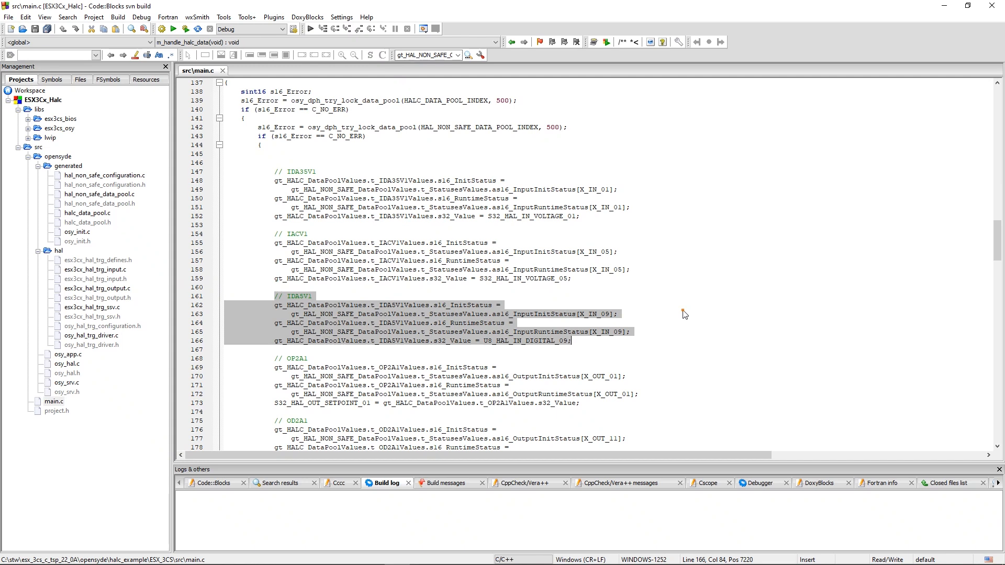
scroll(683, 310, "down", 5)
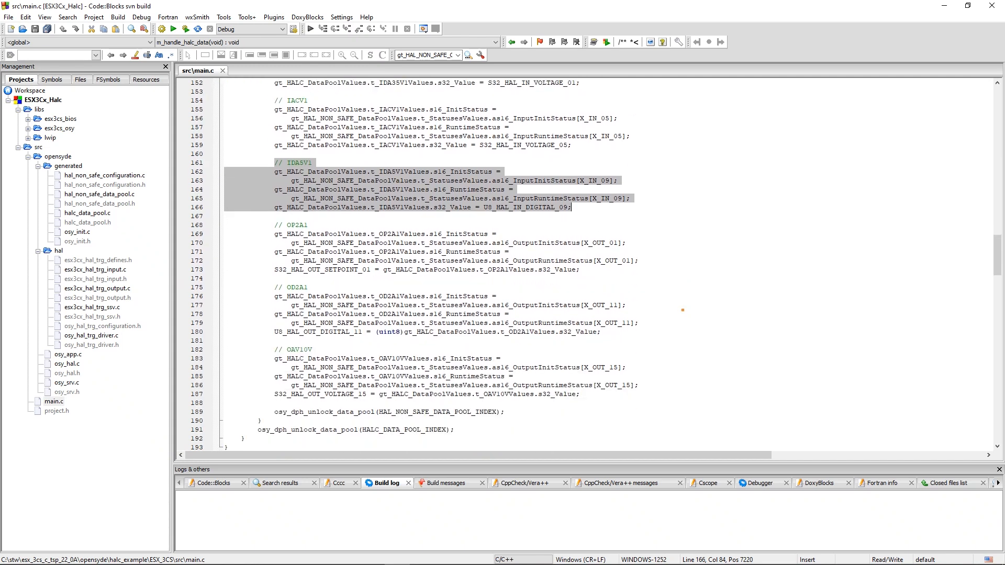
scroll(683, 311, "down", 1)
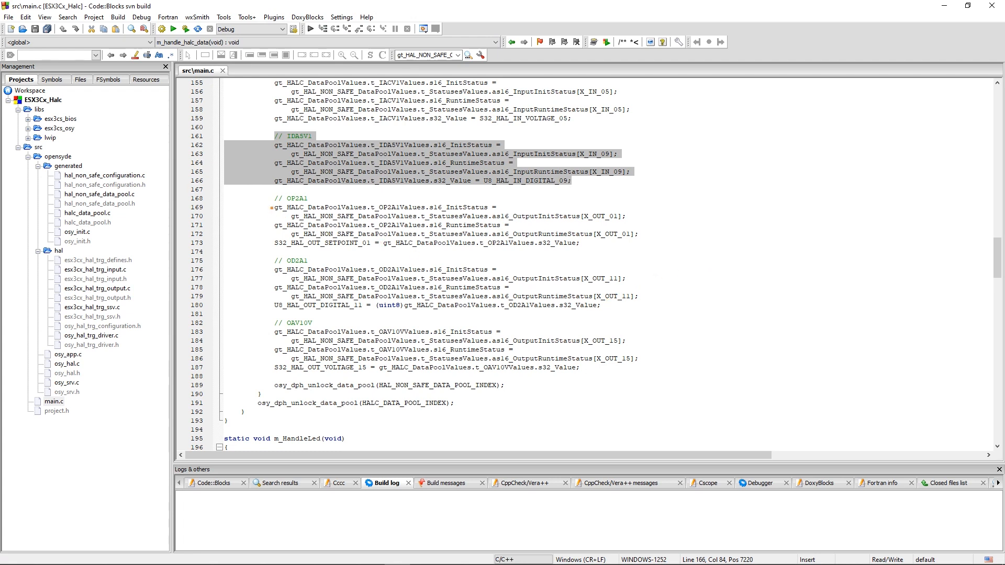
left_click_drag(275, 207, 650, 234)
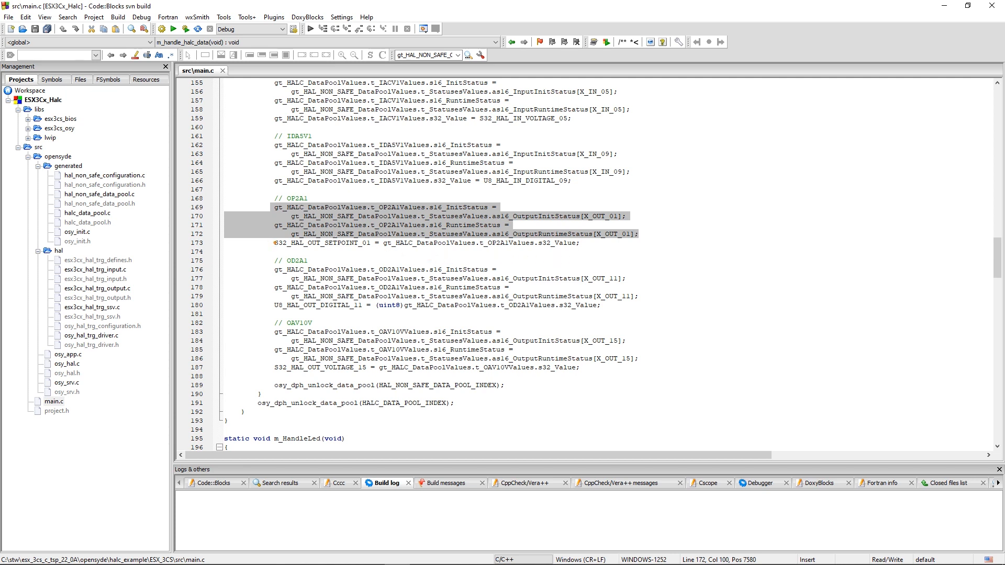
Step: Highlight S32_HAL_OUT_SETPOINT_01 to view its define, and the start of gt_HALC_DataPoolValues in the same OP2A1 assignment
left_click_drag(274, 243, 371, 244)
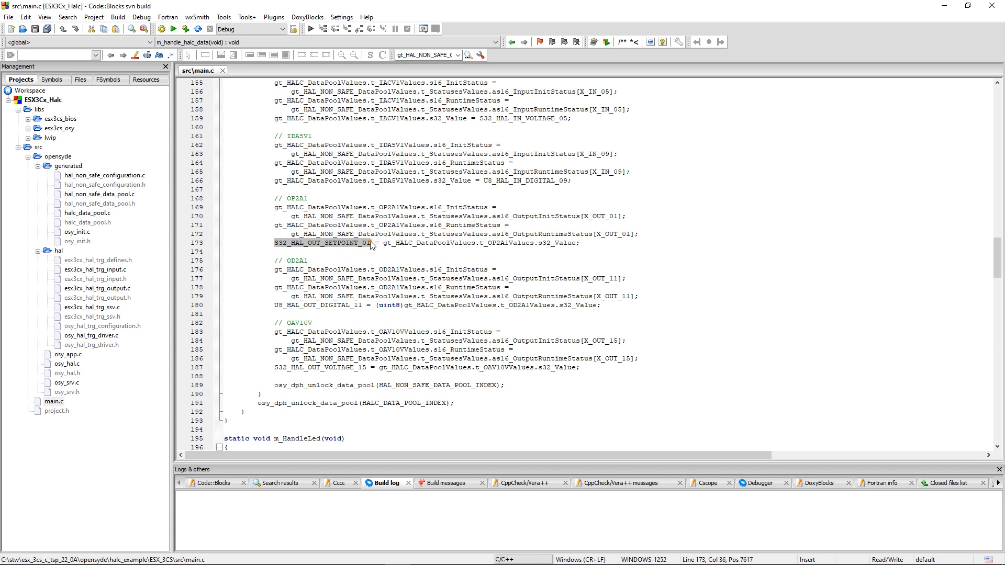
mouse_move(339, 246)
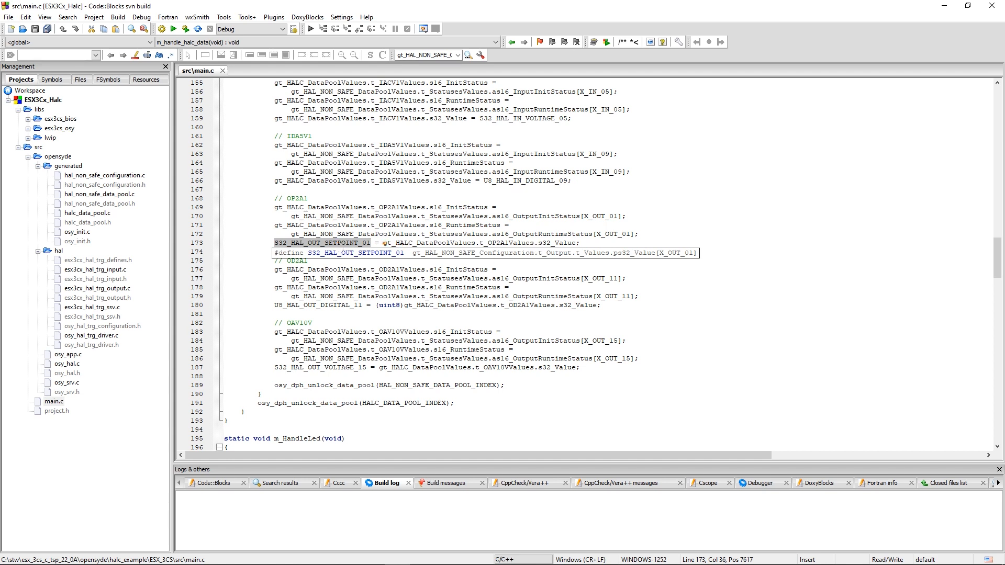
left_click_drag(384, 244, 422, 246)
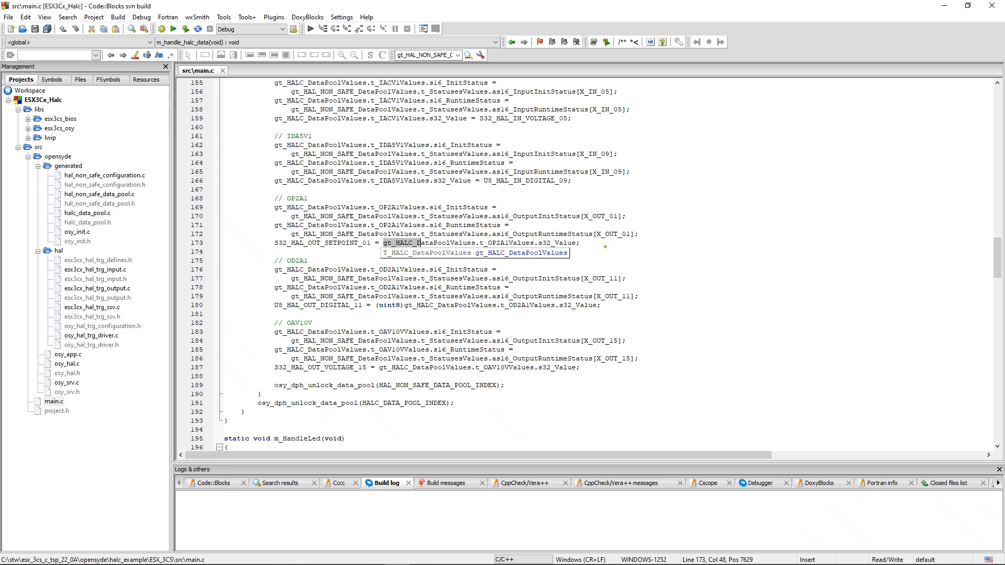
left_click(605, 247)
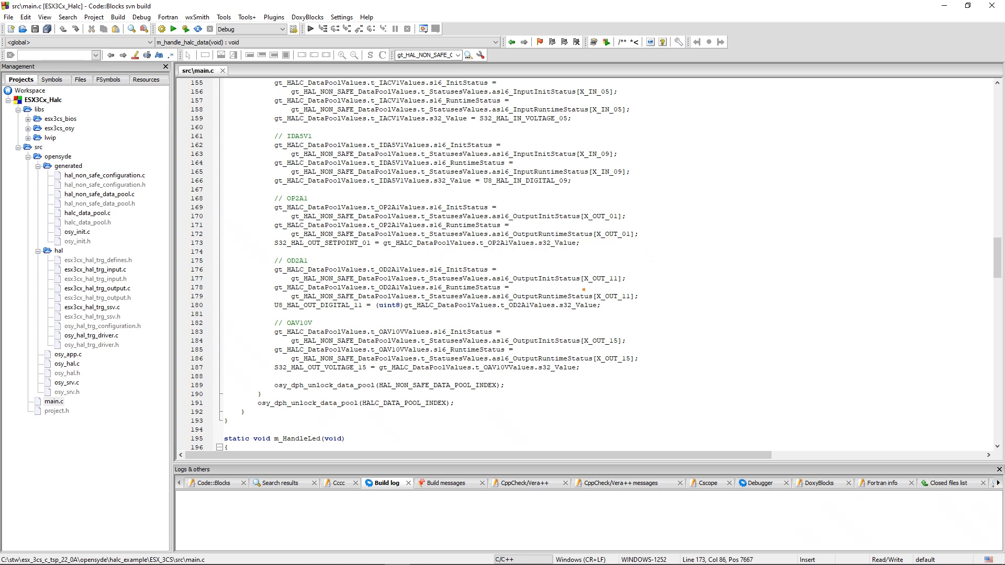
Step: Highlight the OD2A1 and OAV10V output value assignments, plus the datapool indexes and function name in the osy_dph_unlock_data_pool calls
left_click_drag(274, 305, 601, 305)
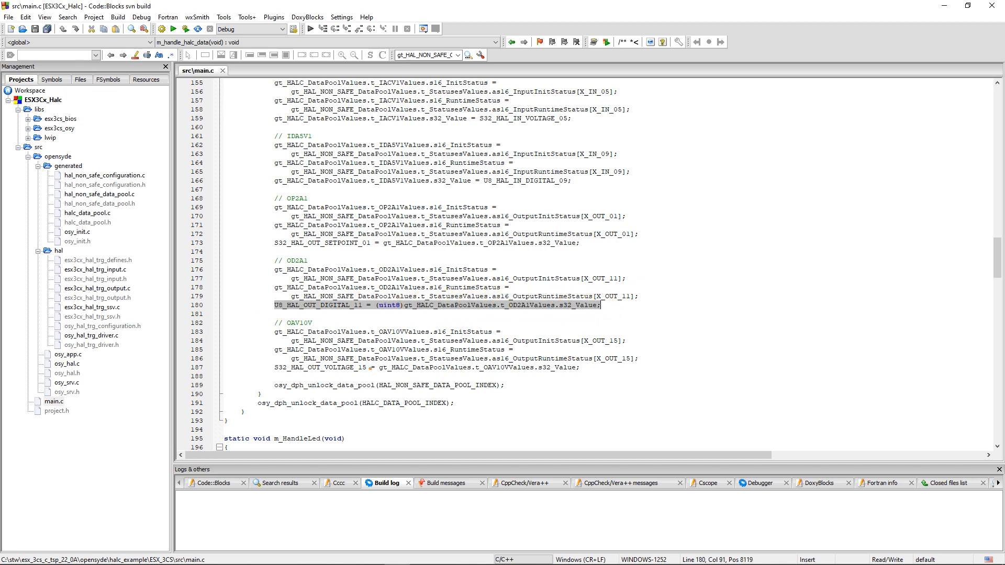
left_click_drag(274, 367, 588, 370)
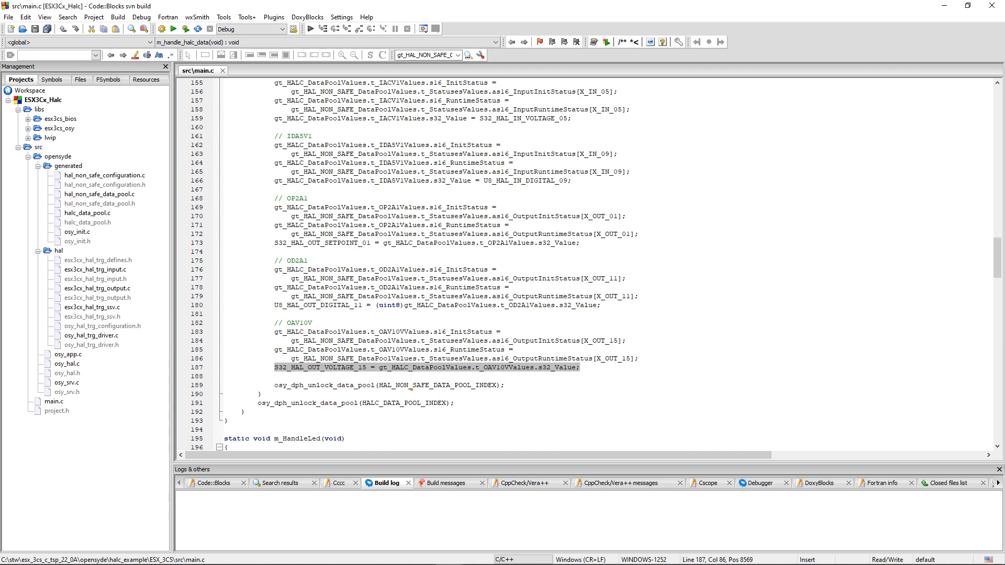
double_click(412, 385)
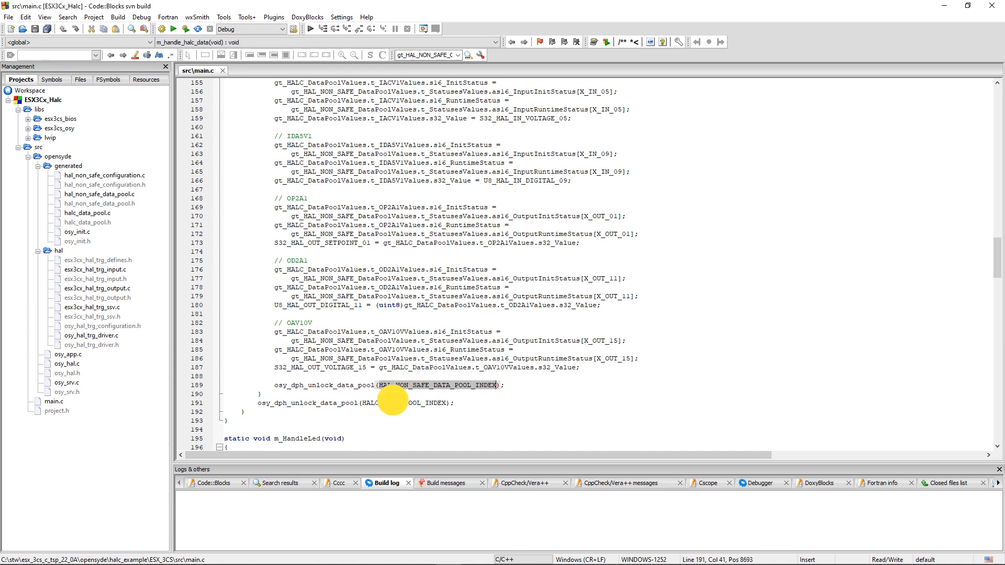
double_click(394, 403)
double_click(330, 403)
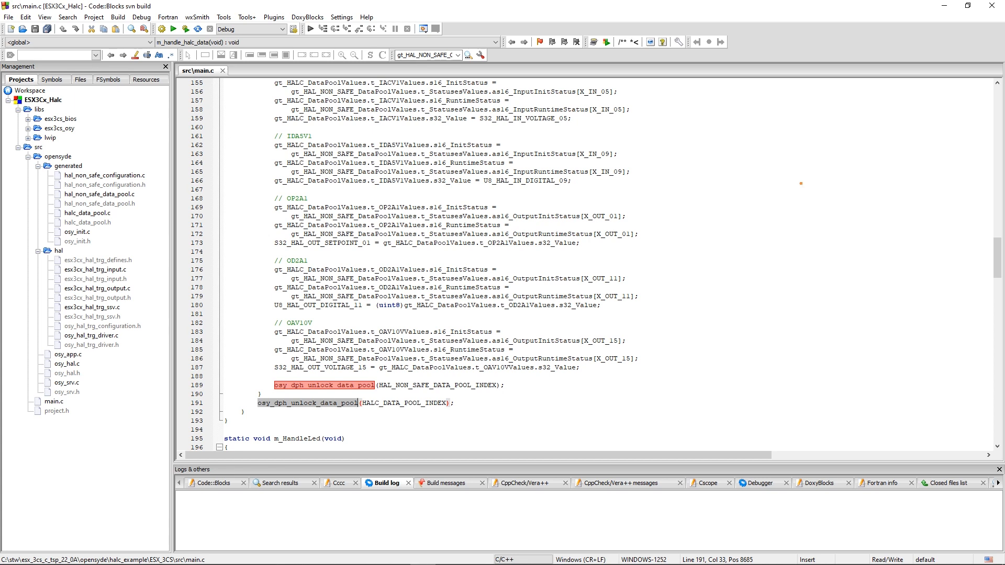
Step: Switch to openSYDE, open the I/Os dashboard in System Commissioning and try the OD2A1 toggle and the OP2A1 and OAV10V sliders
left_click(944, 6)
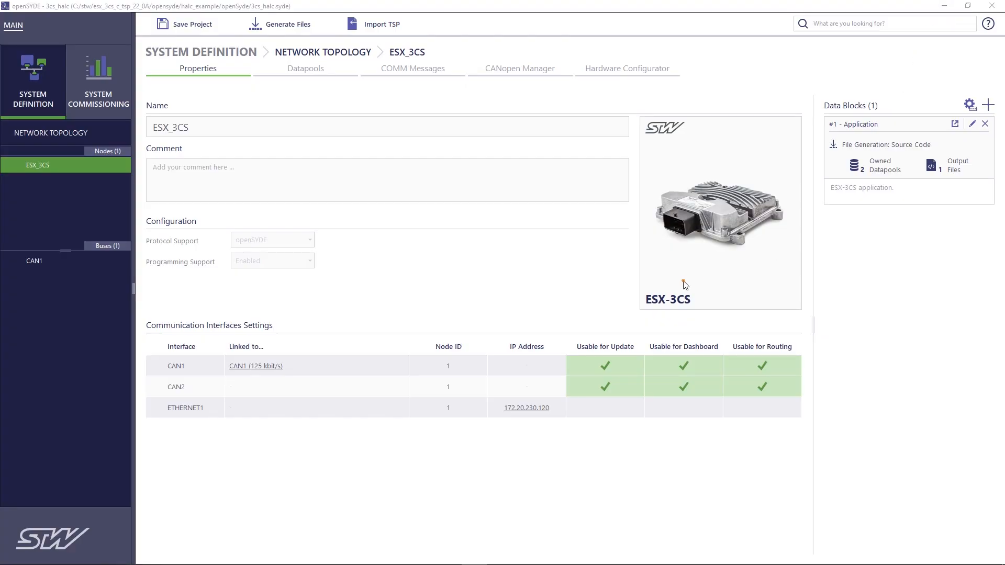
left_click(100, 75)
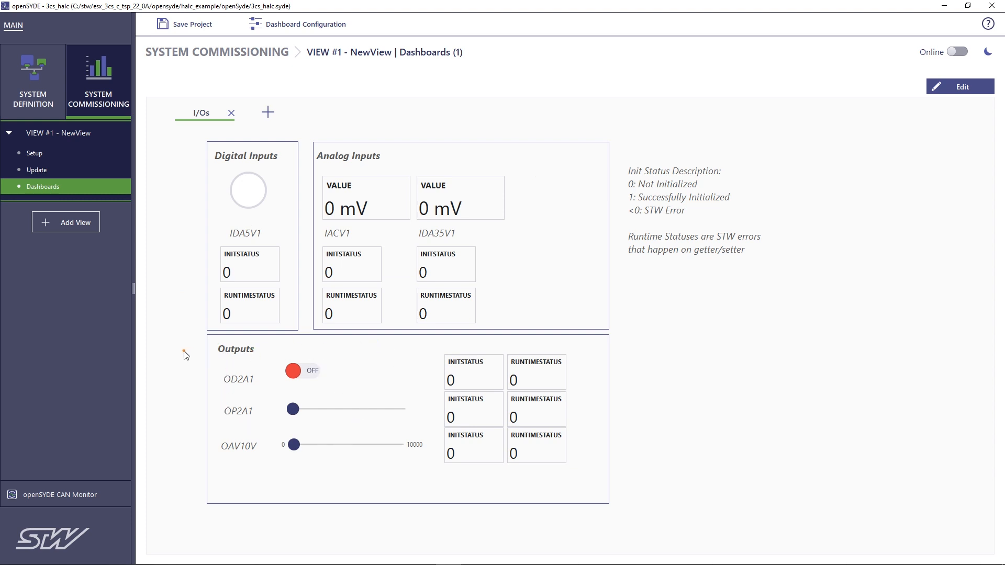
left_click(316, 374)
left_click(292, 375)
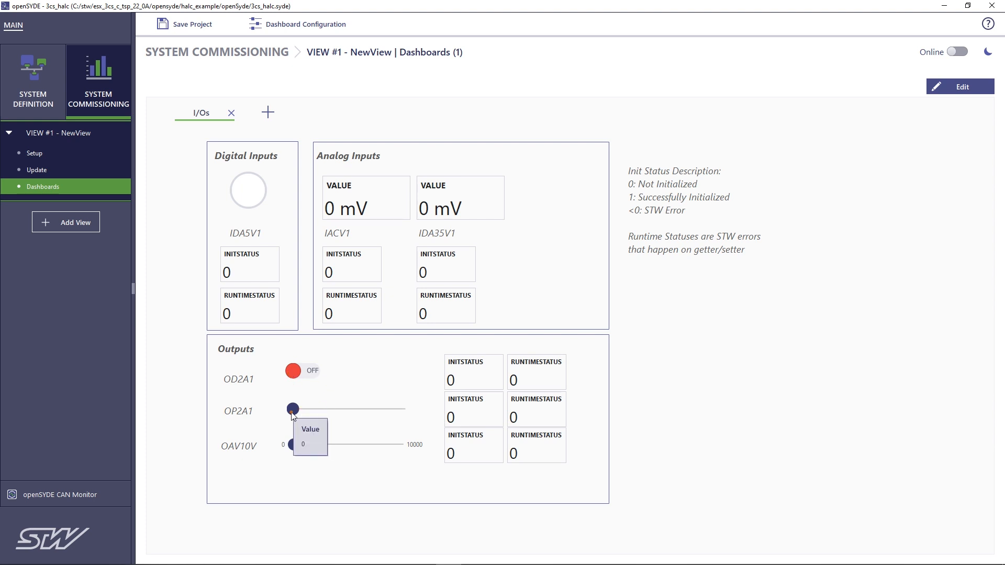
mouse_move(293, 408)
left_mouse_down()
mouse_move(408, 410)
mouse_move(265, 404)
left_mouse_up()
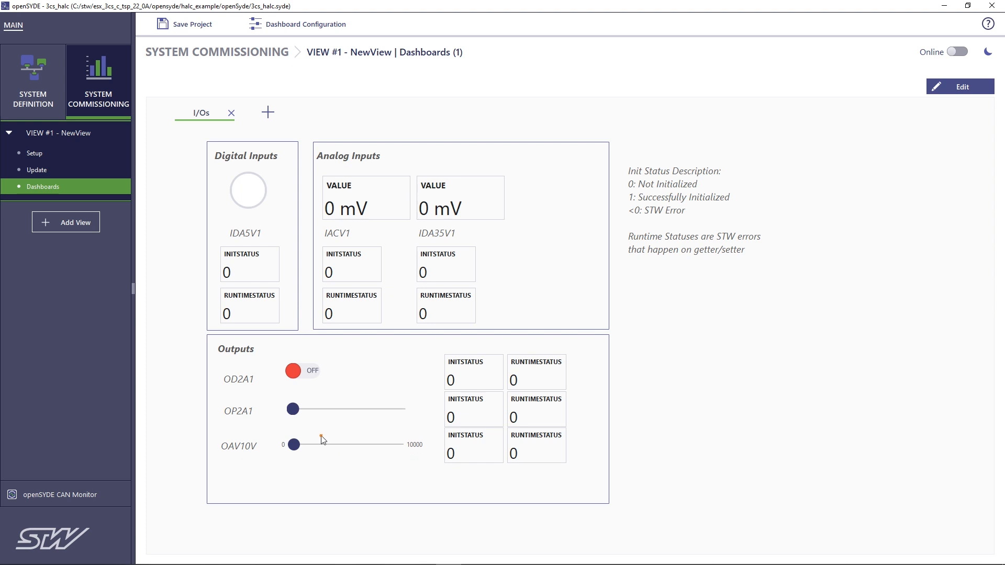
mouse_move(295, 446)
left_mouse_down()
mouse_move(399, 443)
mouse_move(288, 445)
left_mouse_up()
Step: Enter dashboard editing, examine the OD2A1 toggle's data element and the selectable HALC datapool elements, and discard the dialogs
left_click(952, 84)
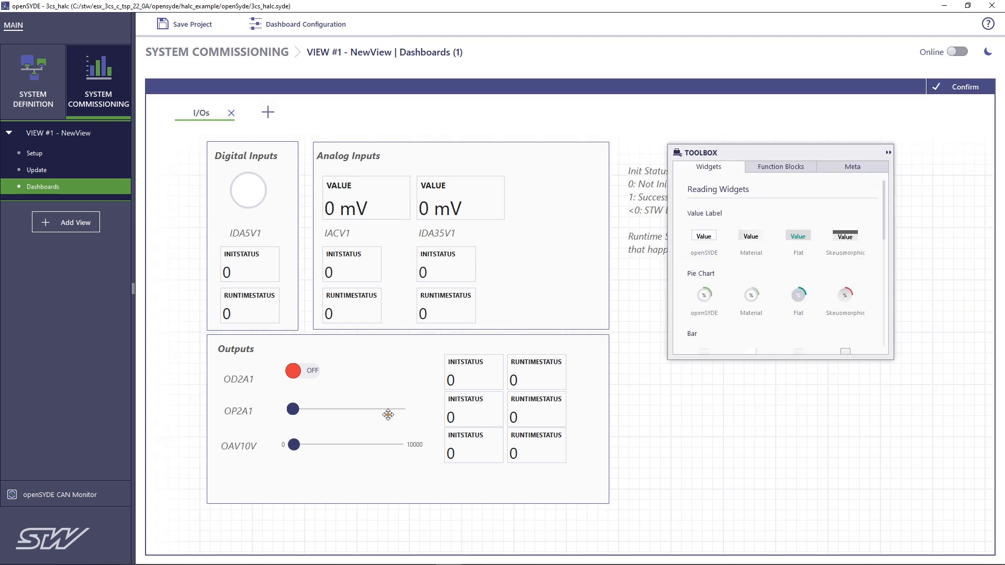
double_click(305, 372)
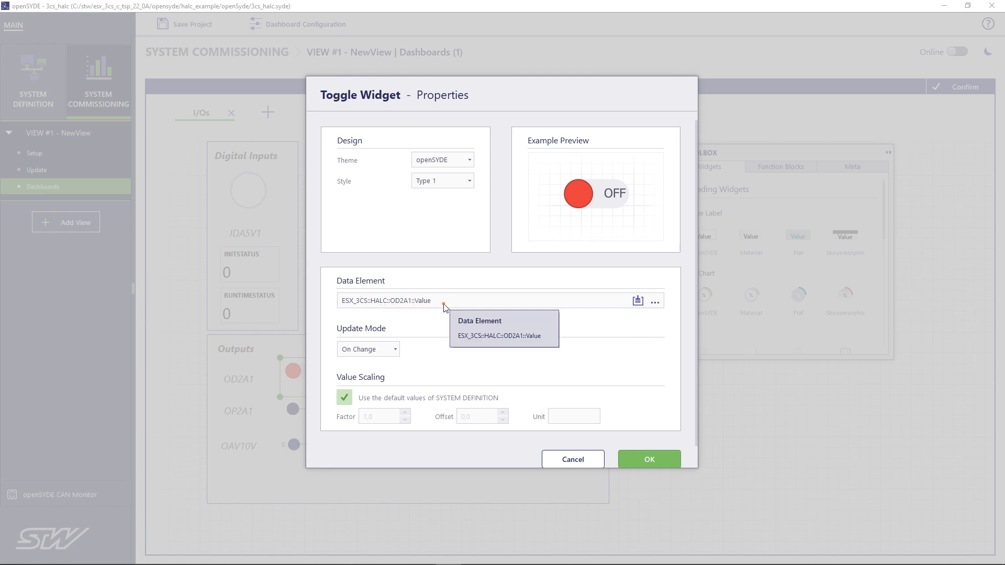
left_click(654, 302)
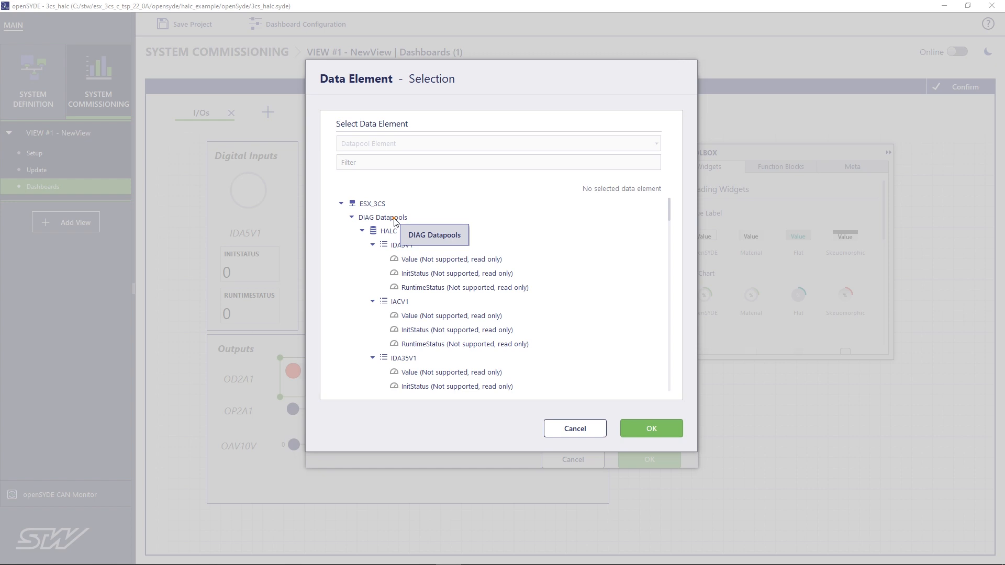
scroll(616, 297, "down", 3)
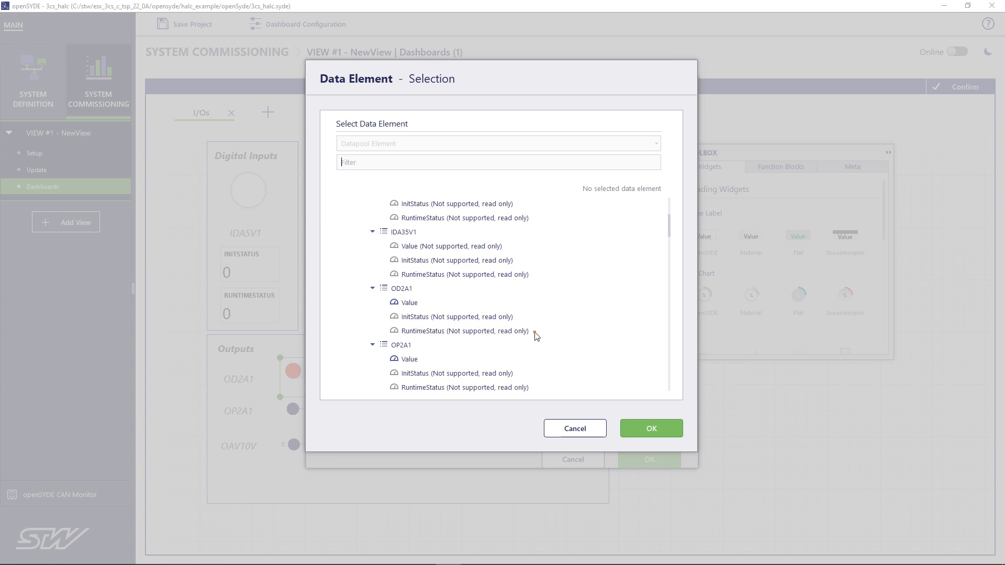
left_click(578, 429)
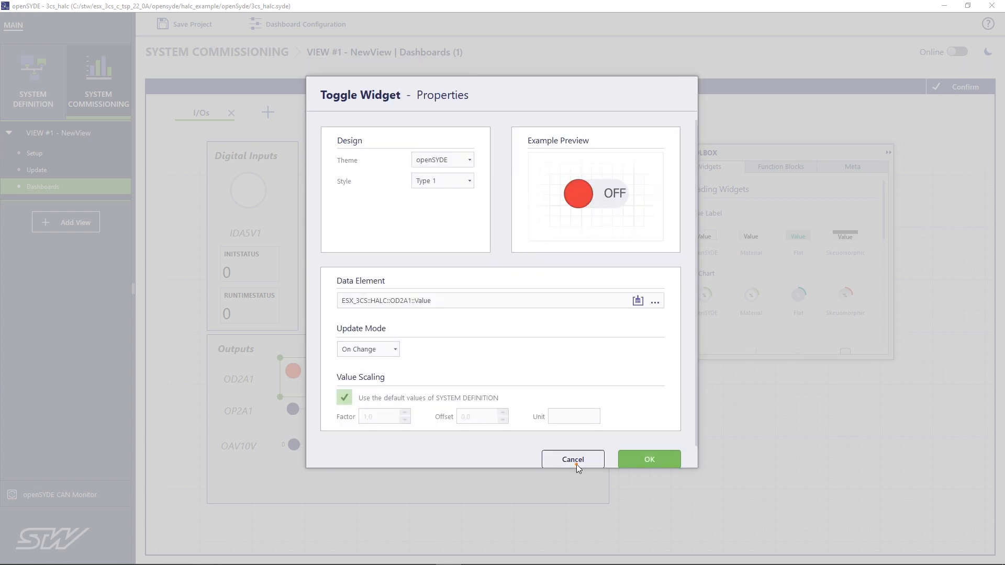
left_click(577, 463)
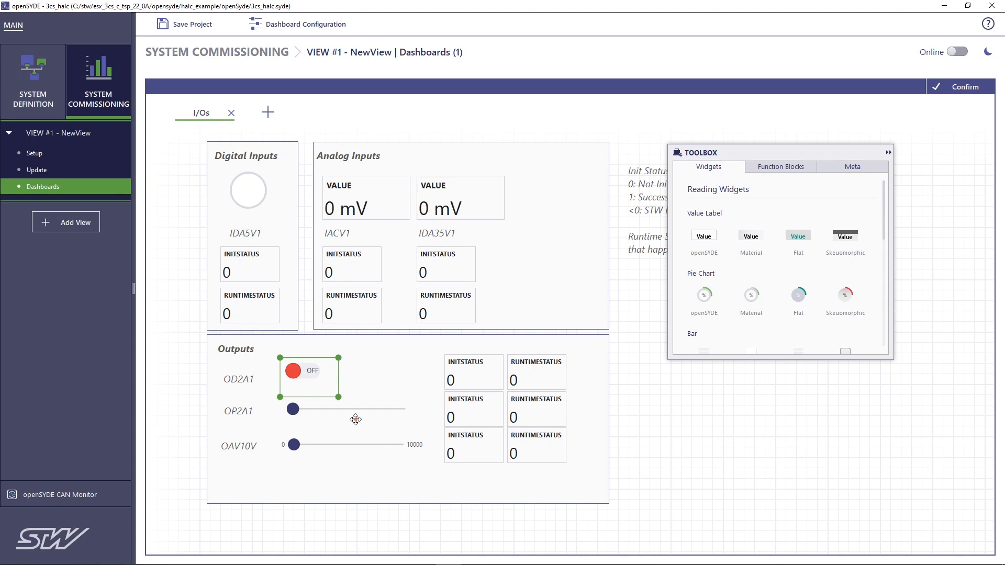
Step: Examine the data elements assigned to the OP2A1 and OAV10V sliders, and finish editing the dashboard
left_click(343, 413)
double_click(343, 413)
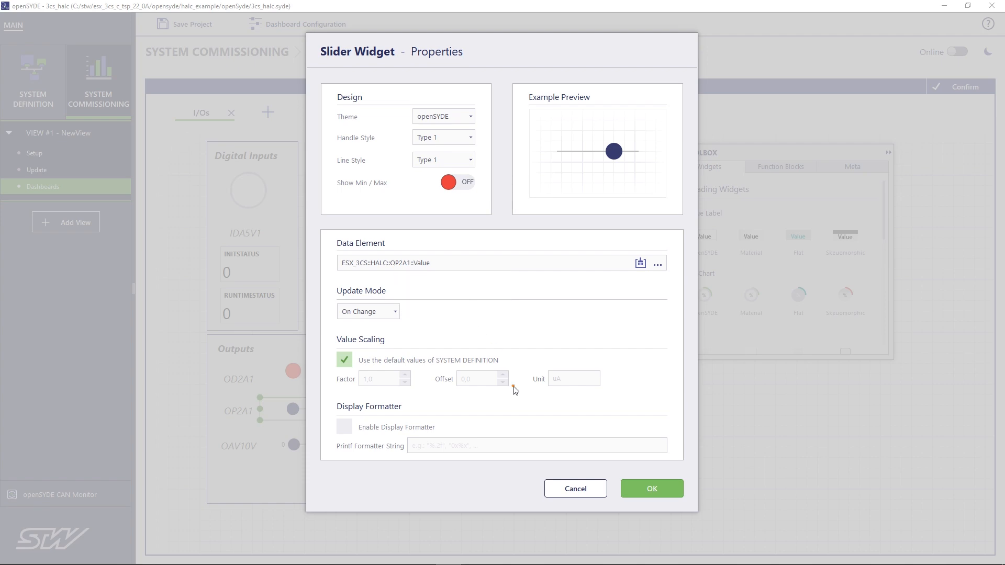
left_click(649, 489)
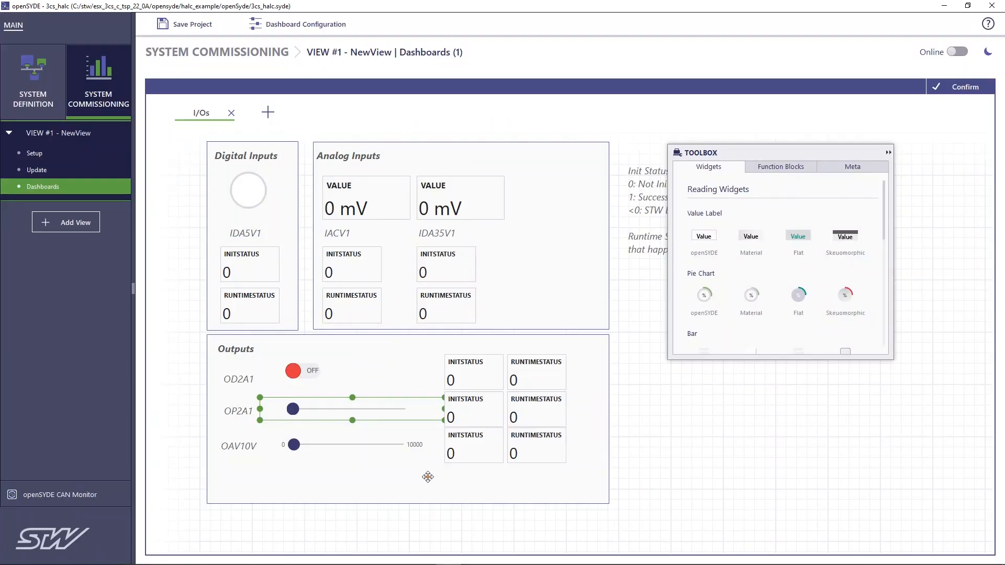
left_click(325, 445)
double_click(325, 446)
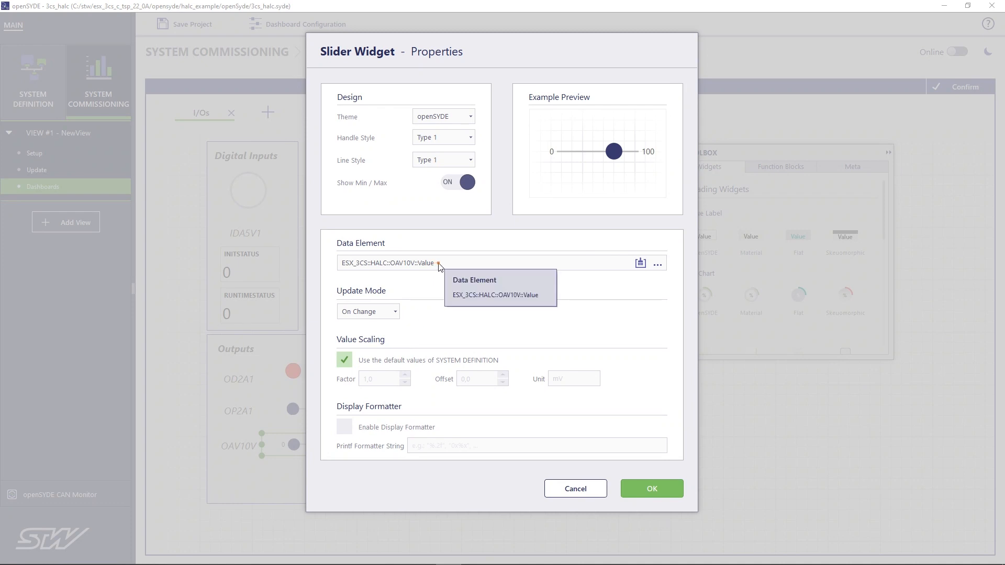
left_click(649, 490)
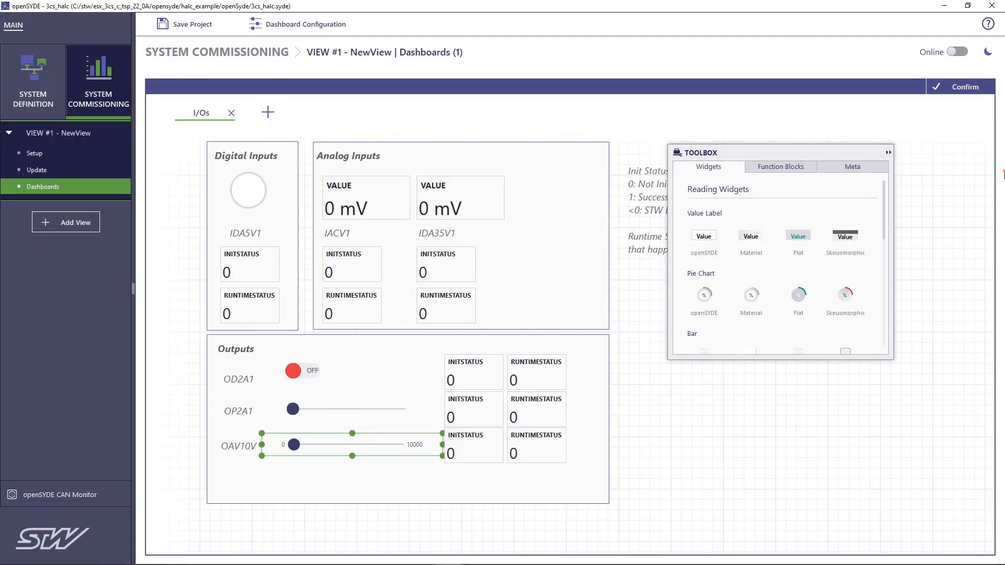
left_click(966, 87)
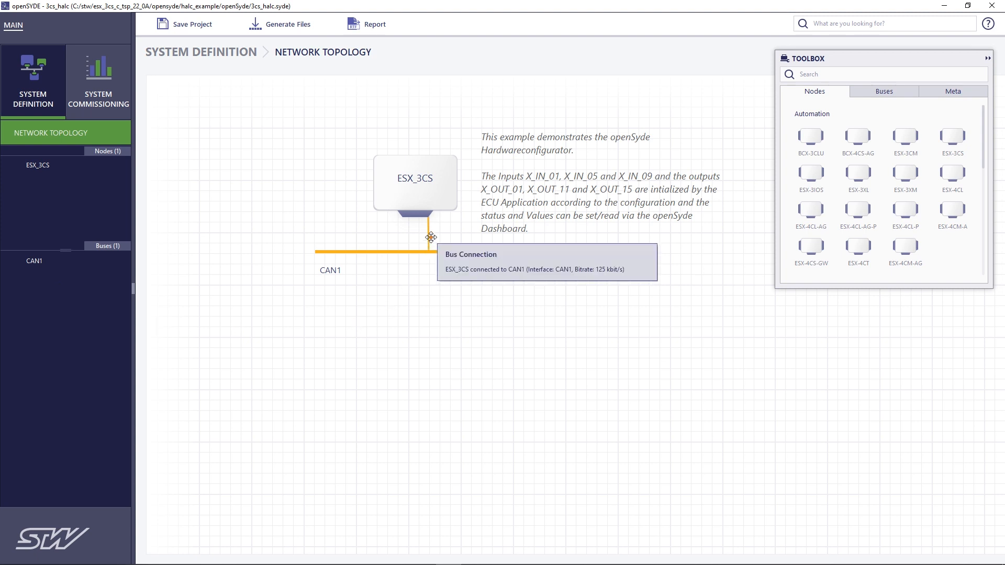
Step: Open the device configuration from NewView's Setup in System Commissioning and scan CAN1 for connected devices at 125 kbit/s
left_click(121, 85)
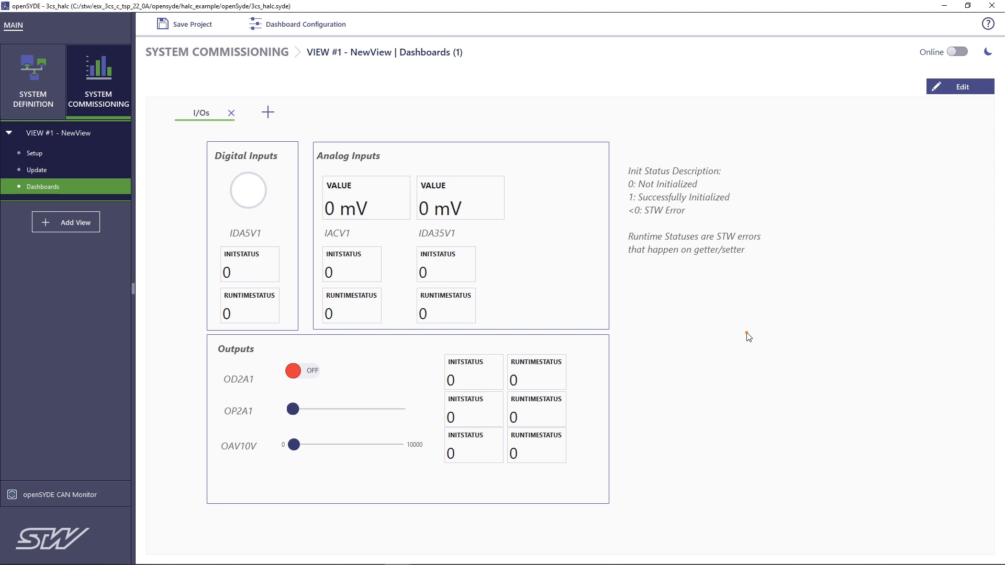
left_click(48, 154)
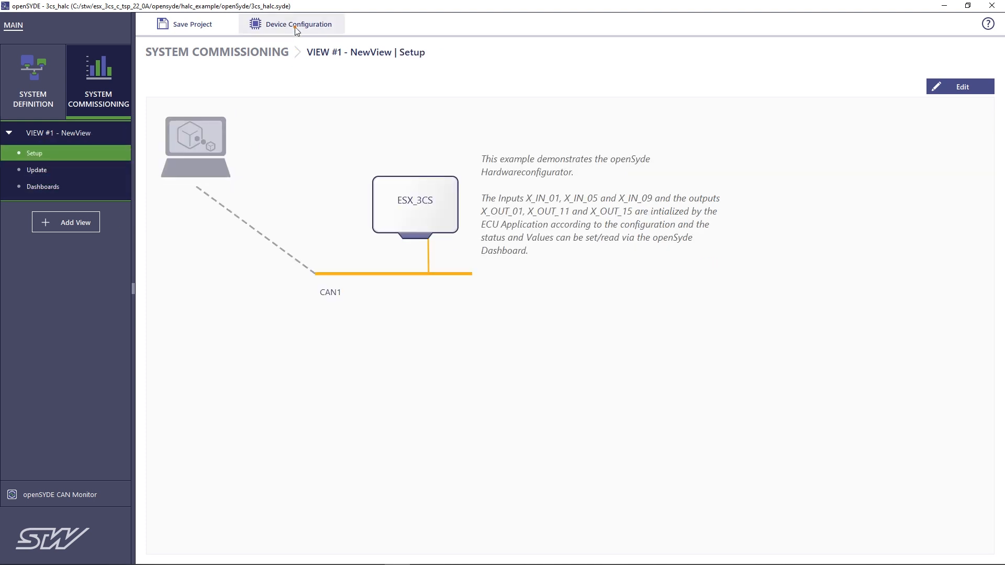
left_click(296, 25)
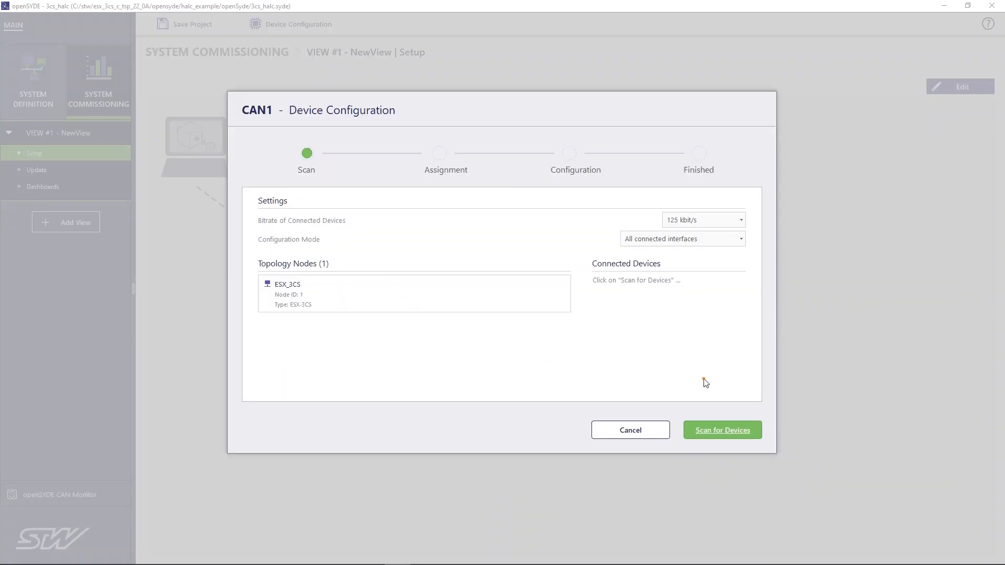
left_click(723, 428)
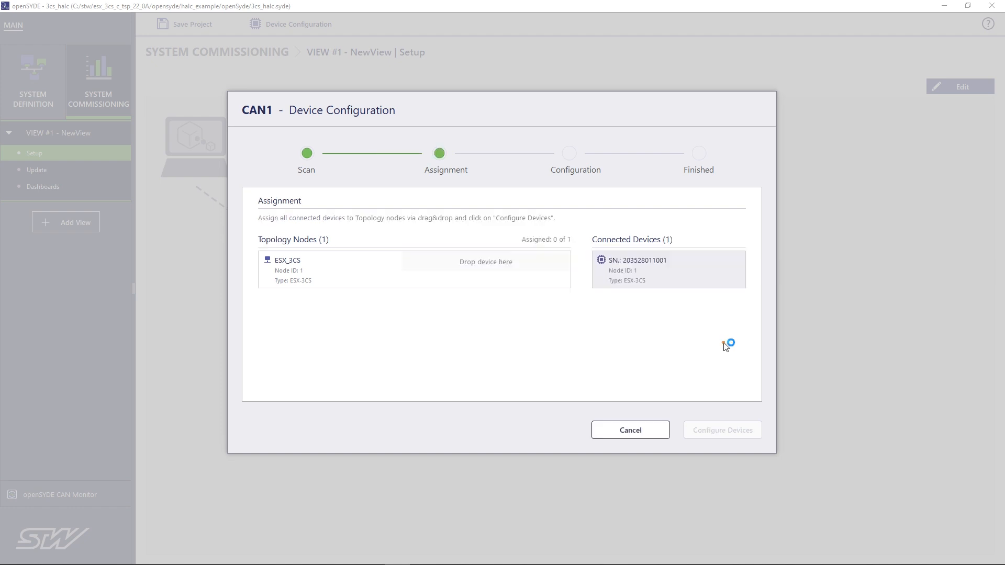
Step: Assign the detected ESX-3CS device to the ESX_3CS topology node and configure it
left_click_drag(645, 279, 464, 261)
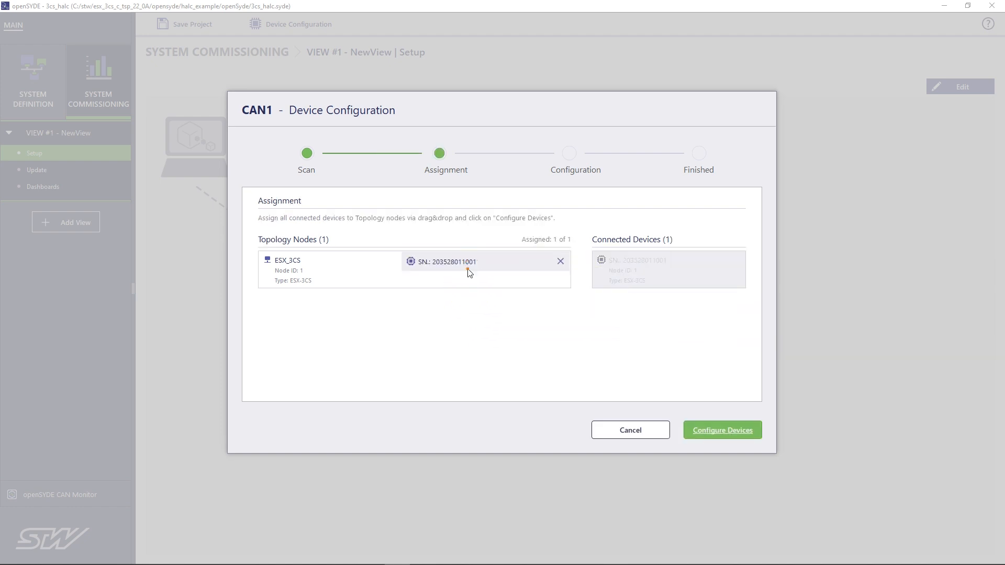
left_click(723, 431)
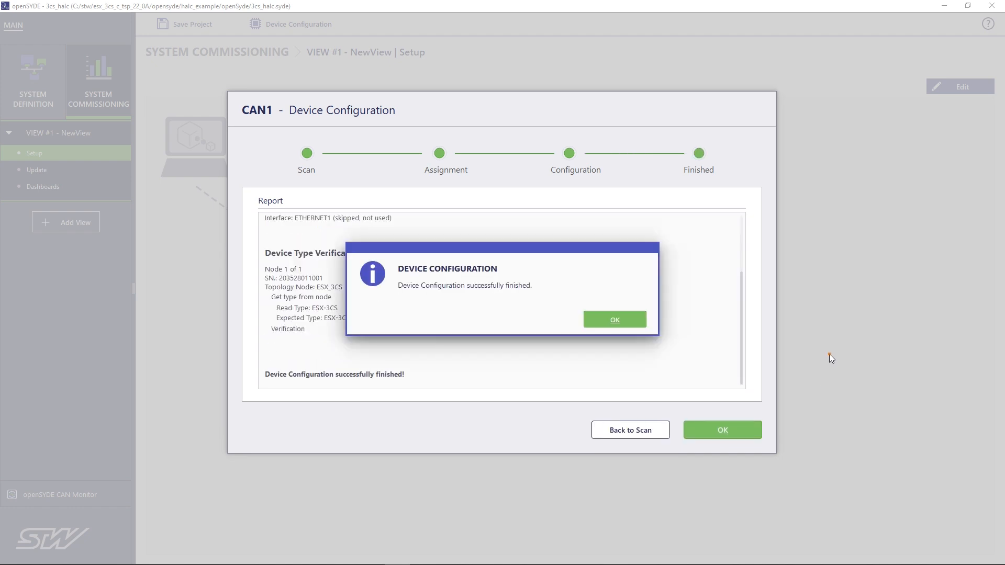
left_click(615, 321)
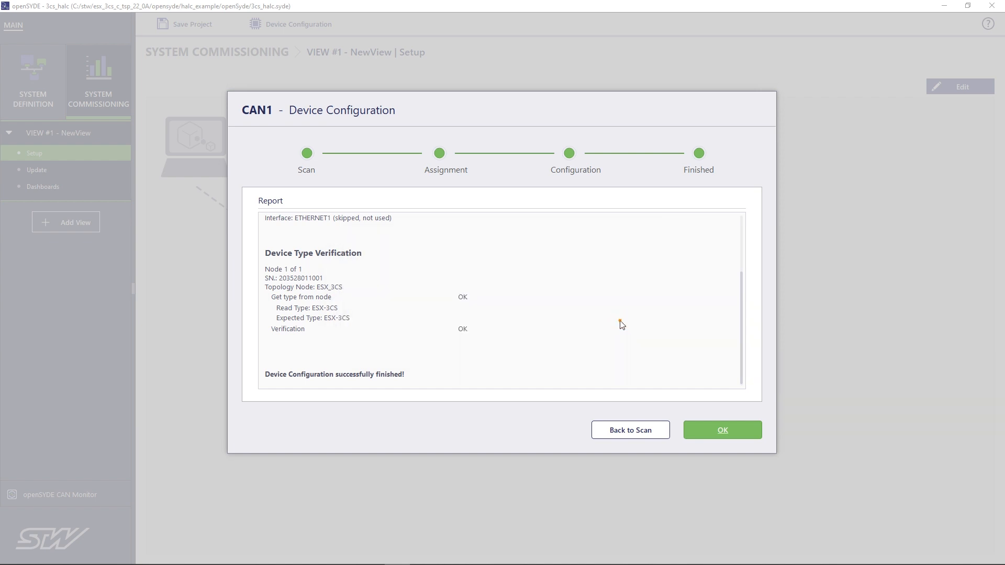
Step: Review the CAN1 device configuration report for the ESX_3CS node and close it
scroll(633, 332, "up", 3)
scroll(641, 334, "down", 3)
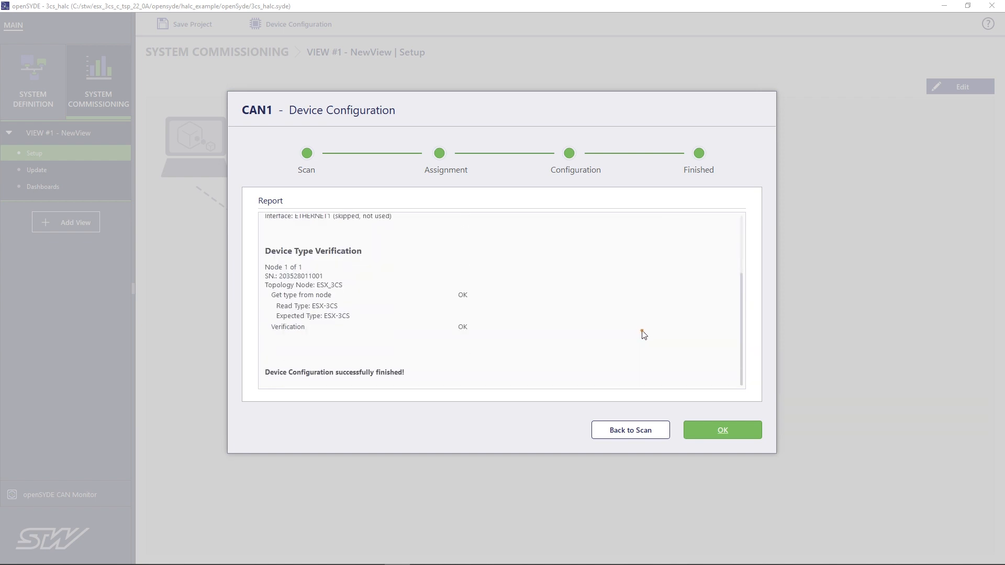
left_click(722, 436)
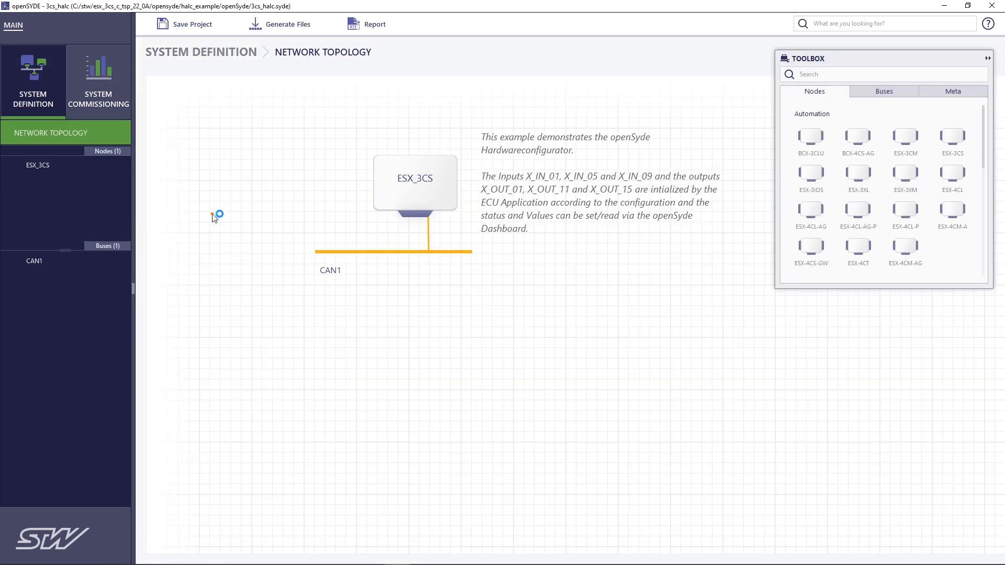
Step: Generate the source files for the ESX_3CS Application data block, allowing the target directories to be erased, and close the report
left_click(285, 26)
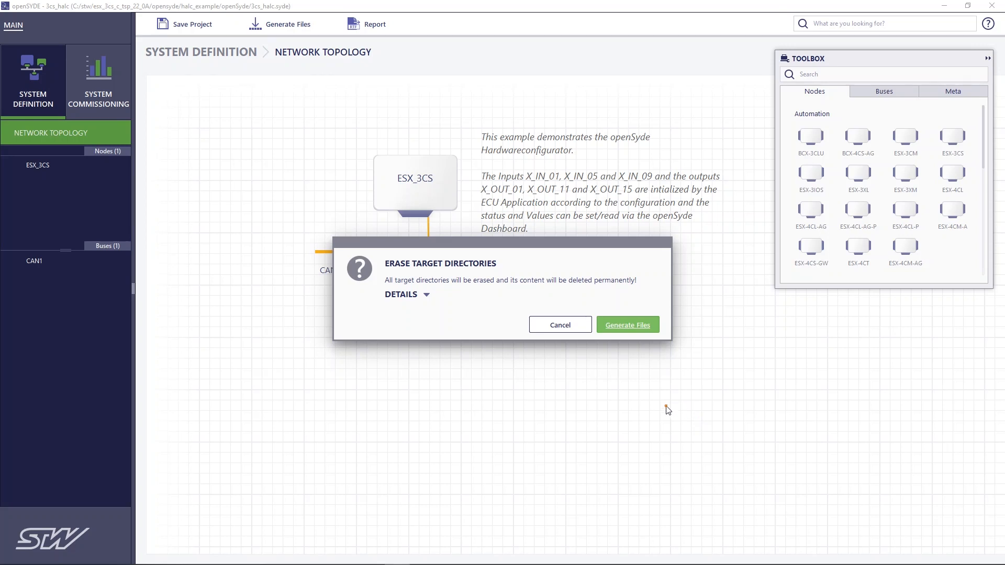
left_click(629, 325)
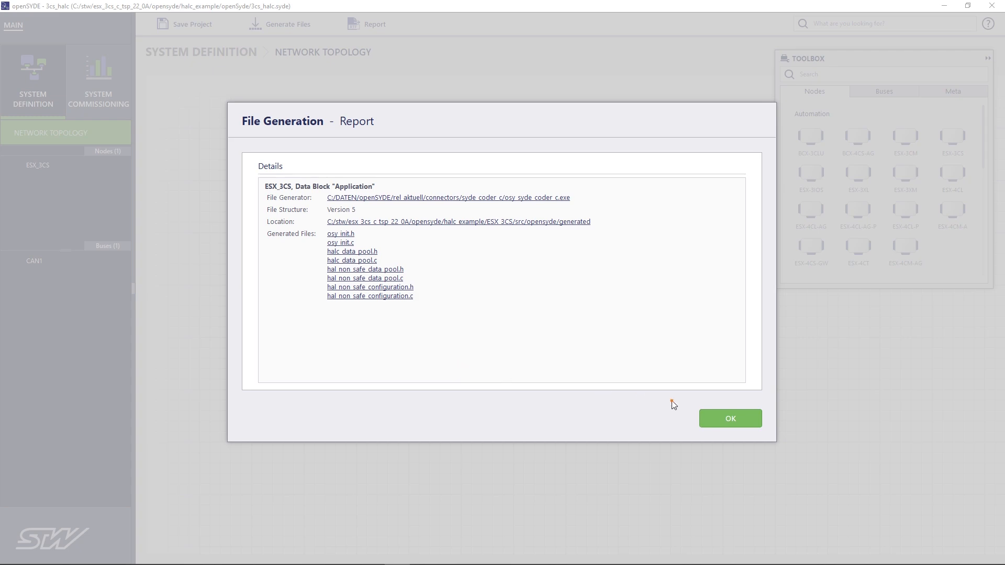
left_click(726, 416)
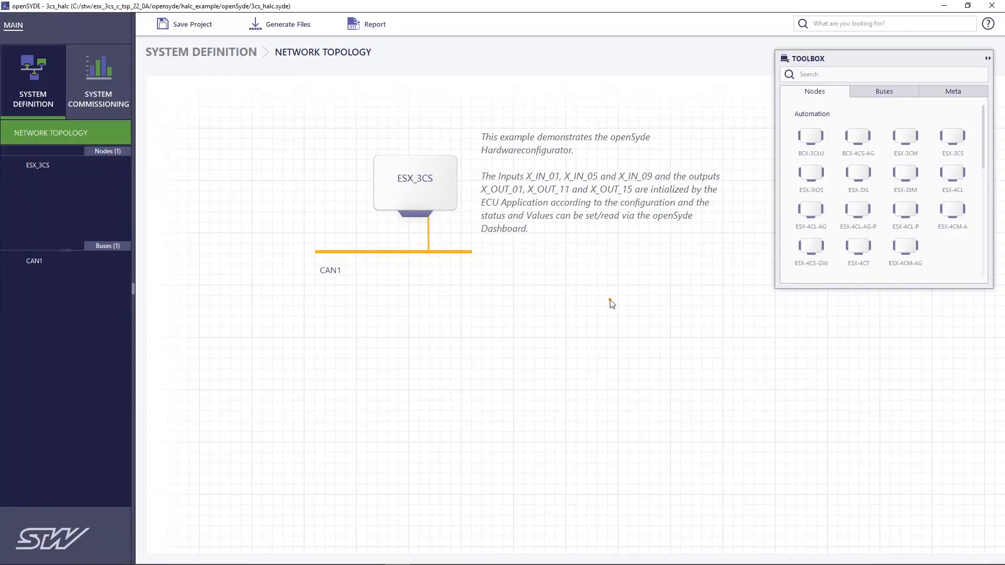
Step: Switch to Code::Blocks, close main.c, rebuild the ESX3Cx_Halc project's Release target and check the build log
left_click(944, 6)
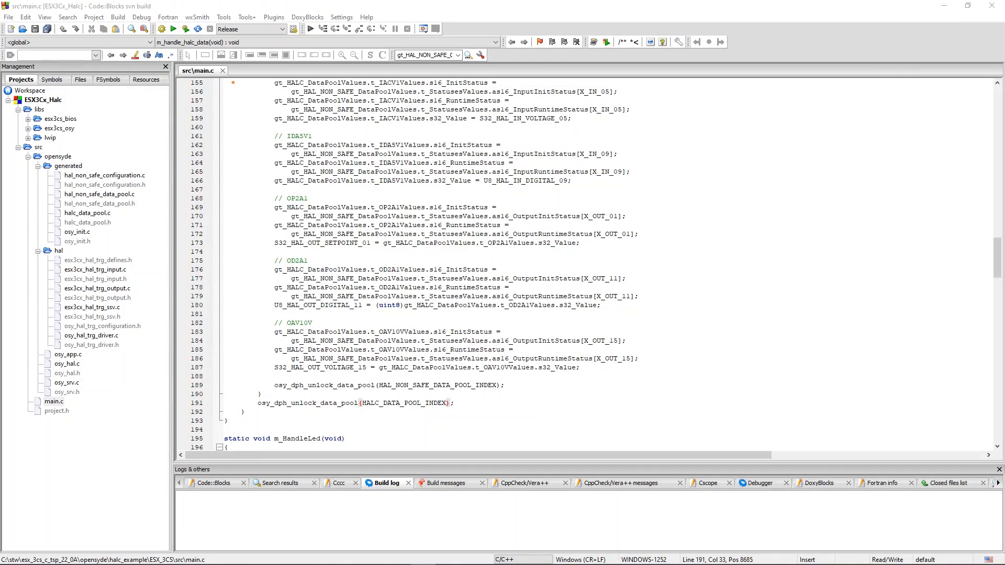
left_click(222, 70)
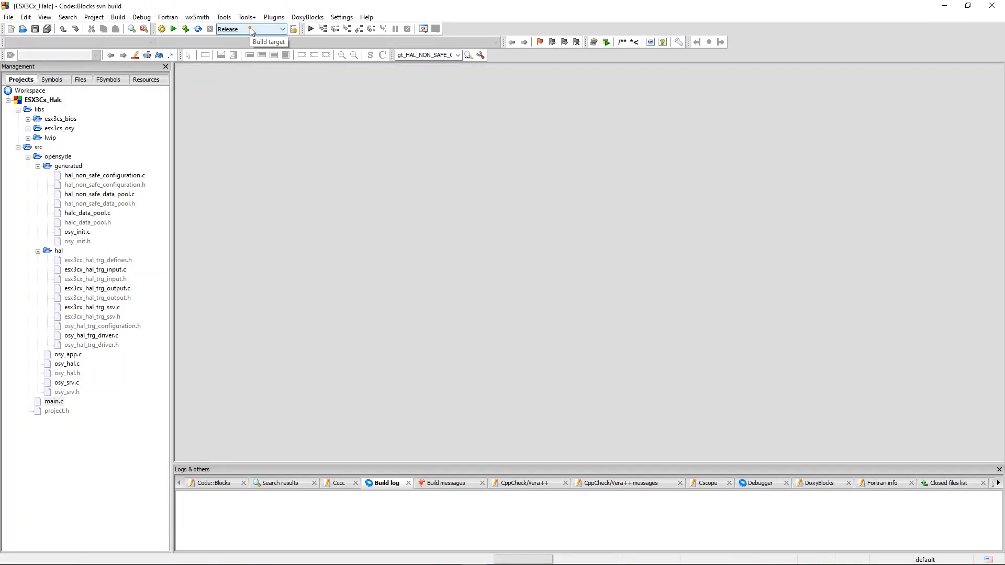
left_click(199, 30)
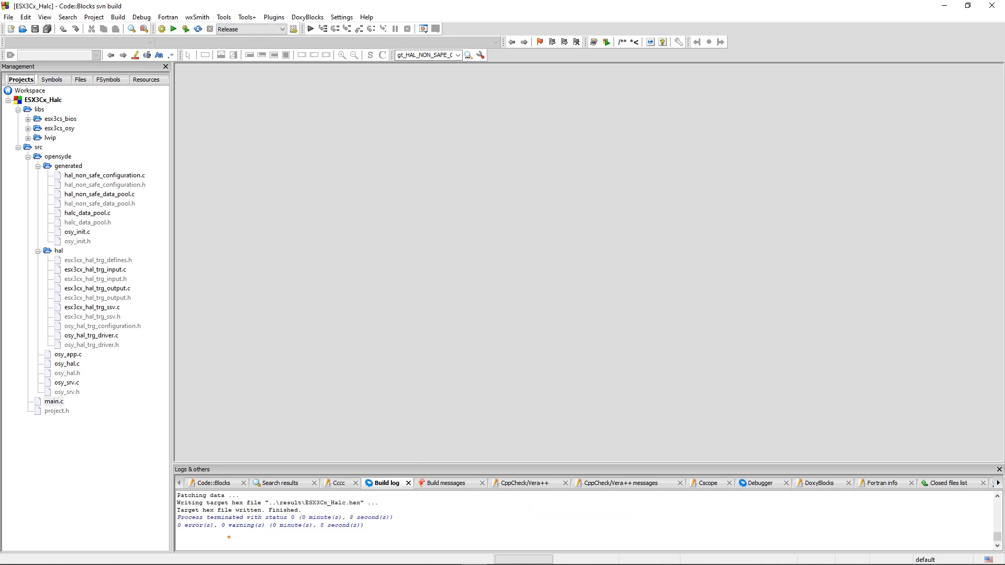
left_click_drag(178, 517, 372, 528)
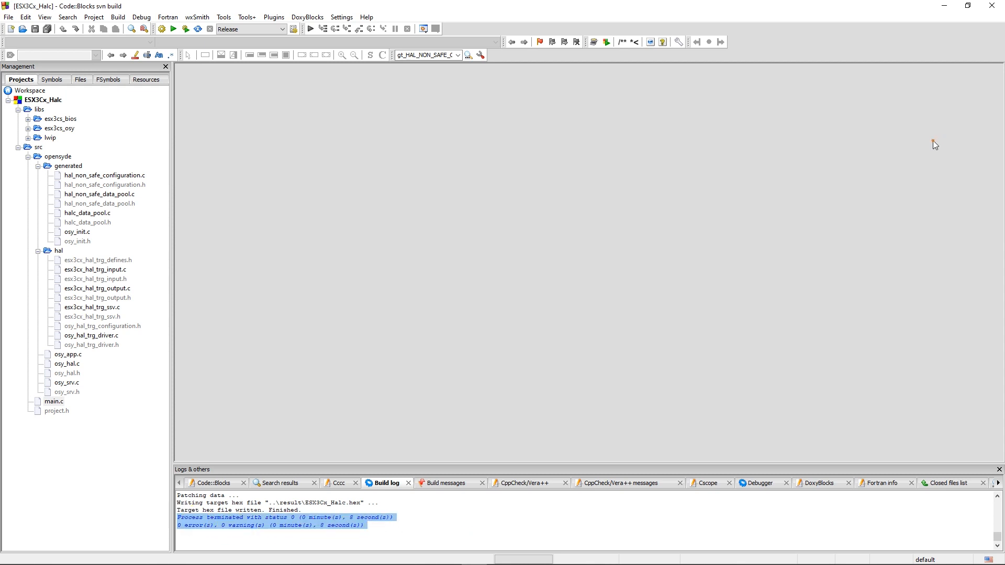
Step: Return to openSYDE and flash ESX3Cx_Halc.hex to the ESX_3CS through NewView's system update, entering and exiting update mode
left_click(944, 5)
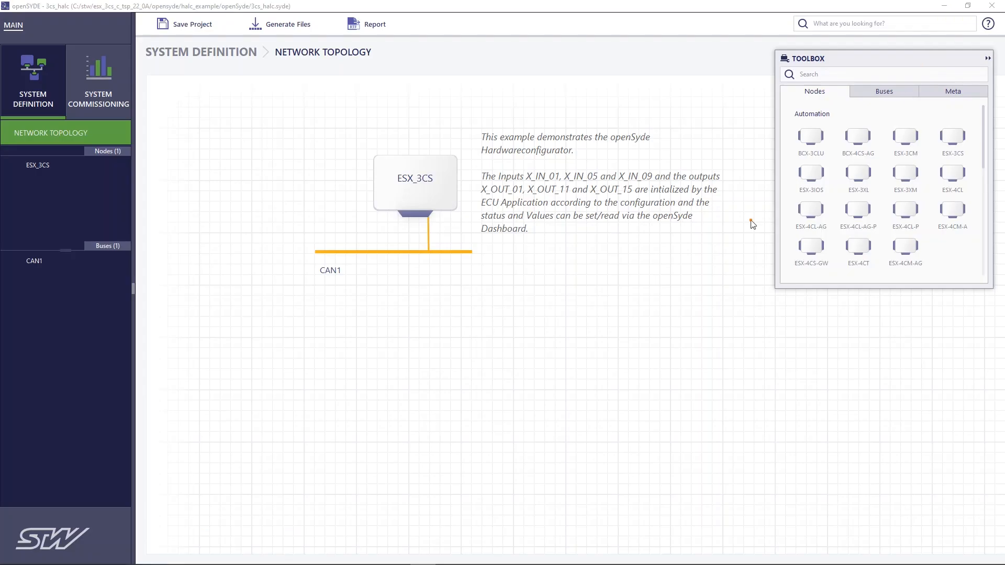
left_click(99, 96)
left_click(43, 171)
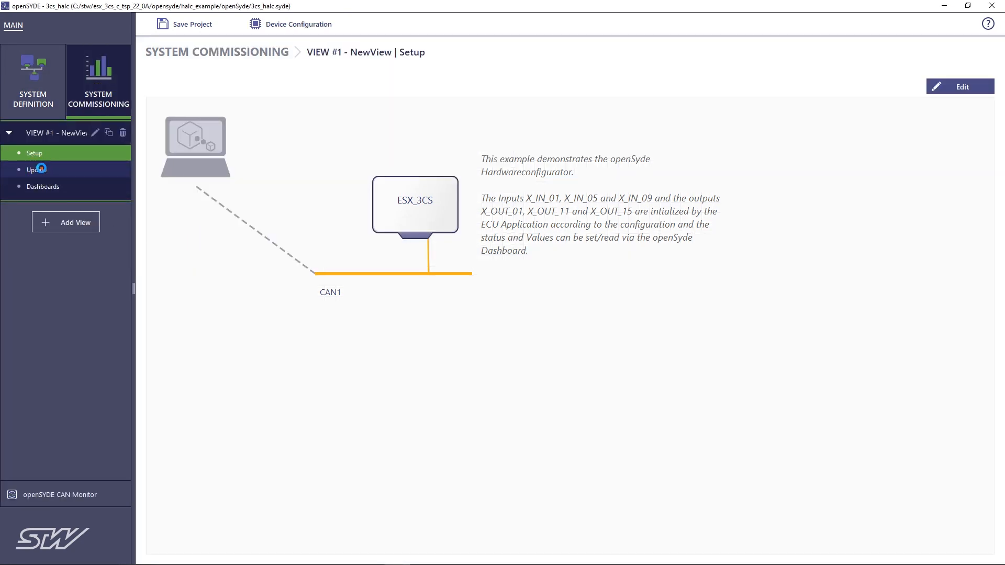
left_click(183, 97)
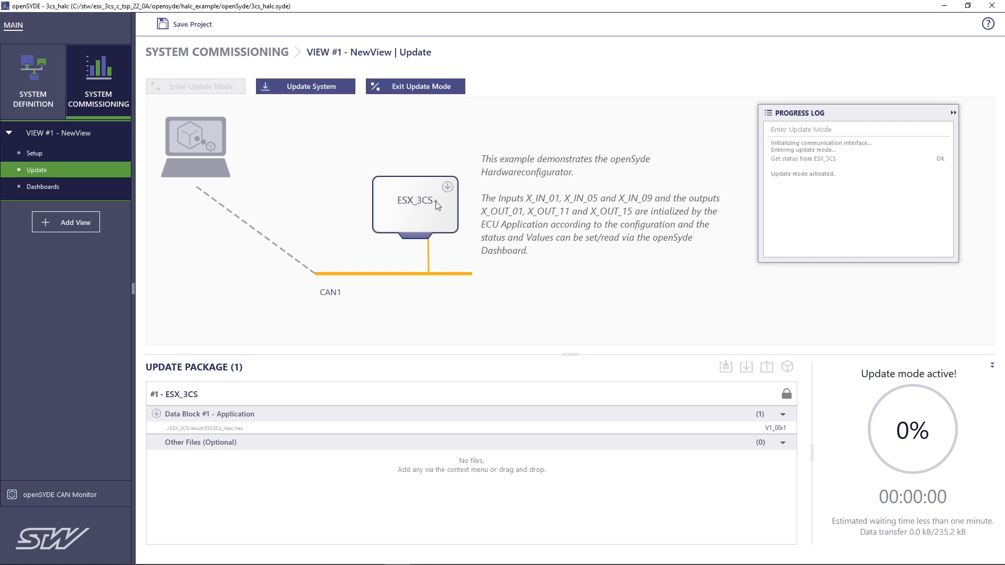
mouse_move(448, 189)
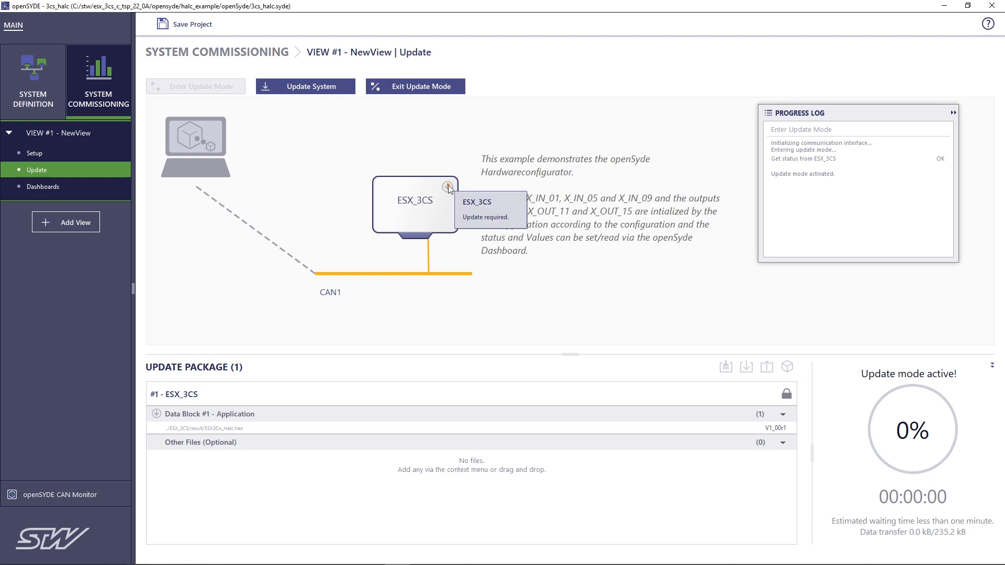
left_click(288, 85)
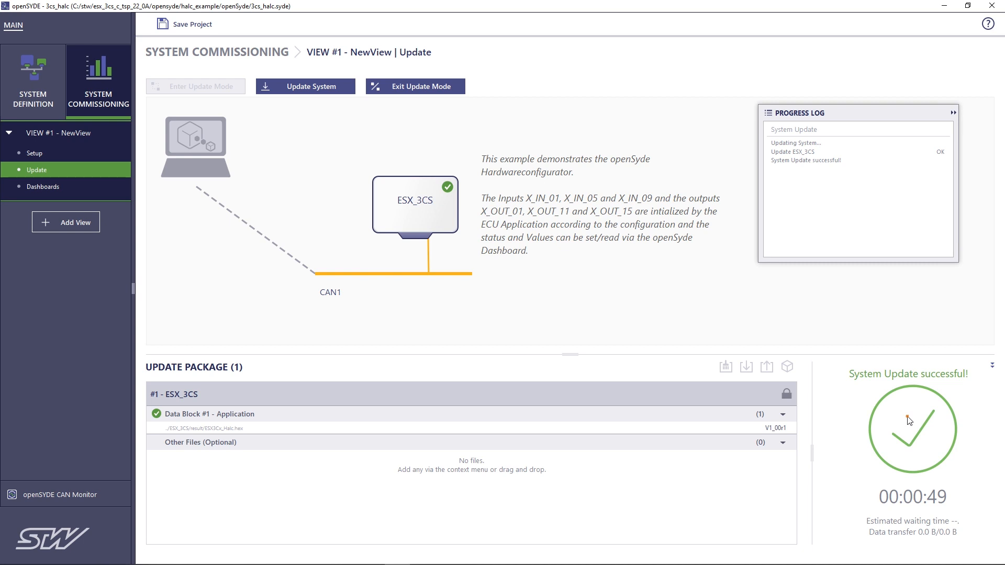
left_click(425, 90)
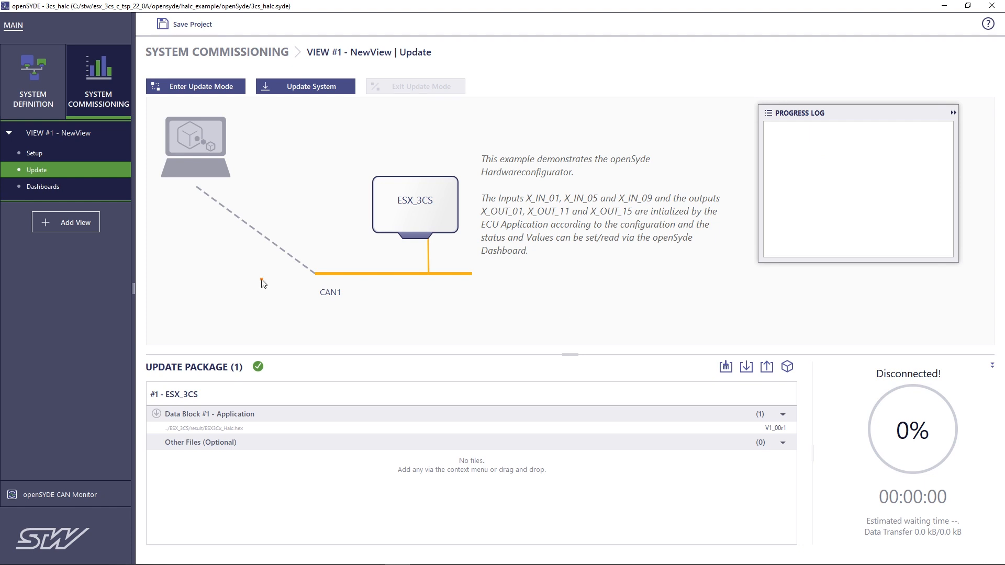
Step: Take NewView's I/Os dashboard online and switch the OD2A1 digital output on and off to test it
left_click(61, 187)
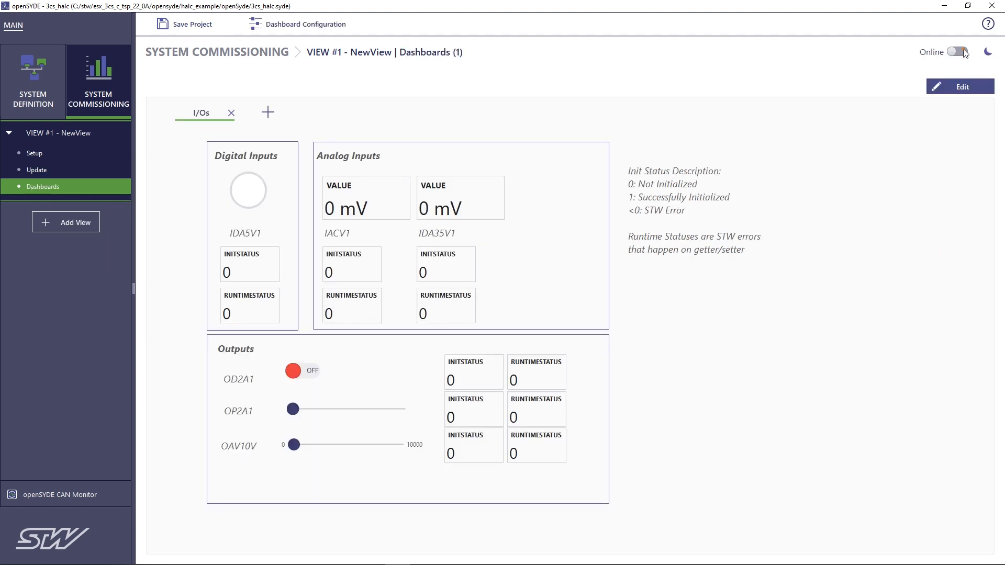
left_click(963, 51)
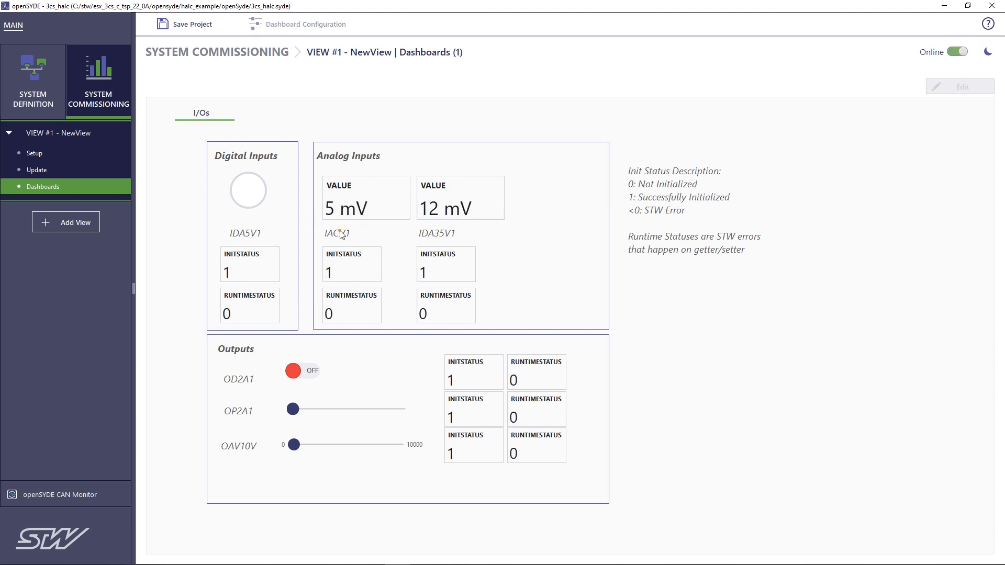
left_click(305, 373)
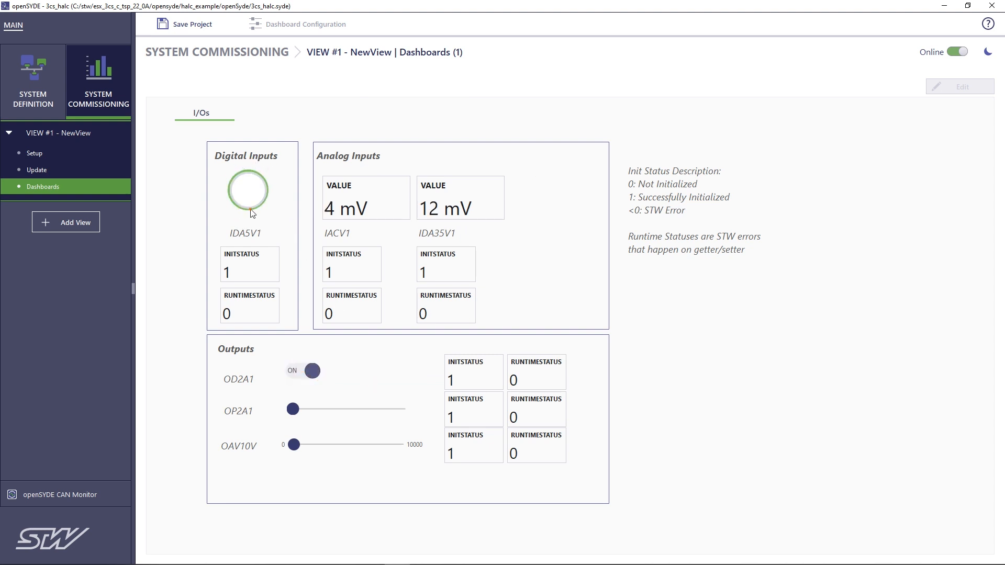
left_click(295, 373)
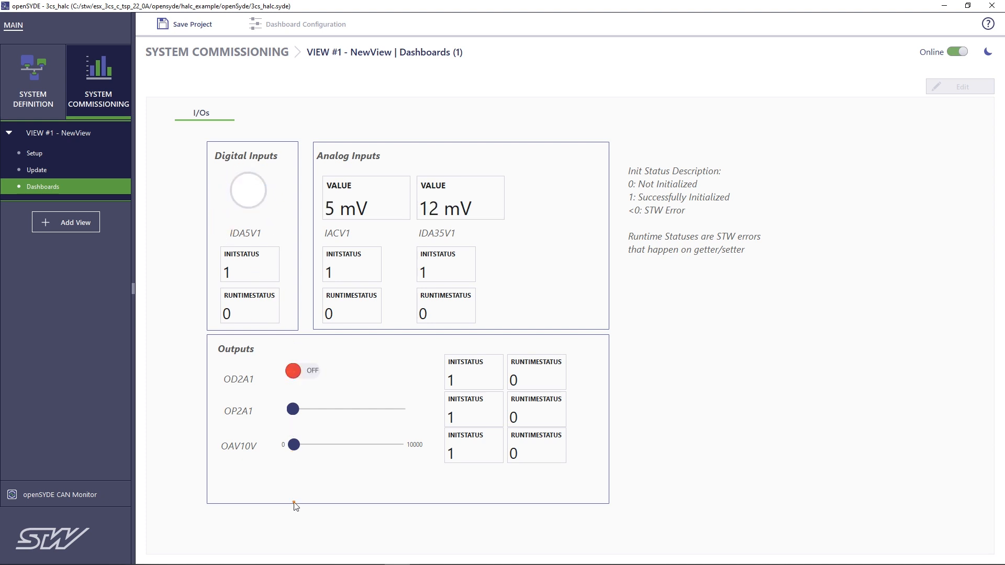
Step: Test the OAV10V output at its maximum of 10000 and at about half range, and take the dashboard offline
mouse_move(295, 445)
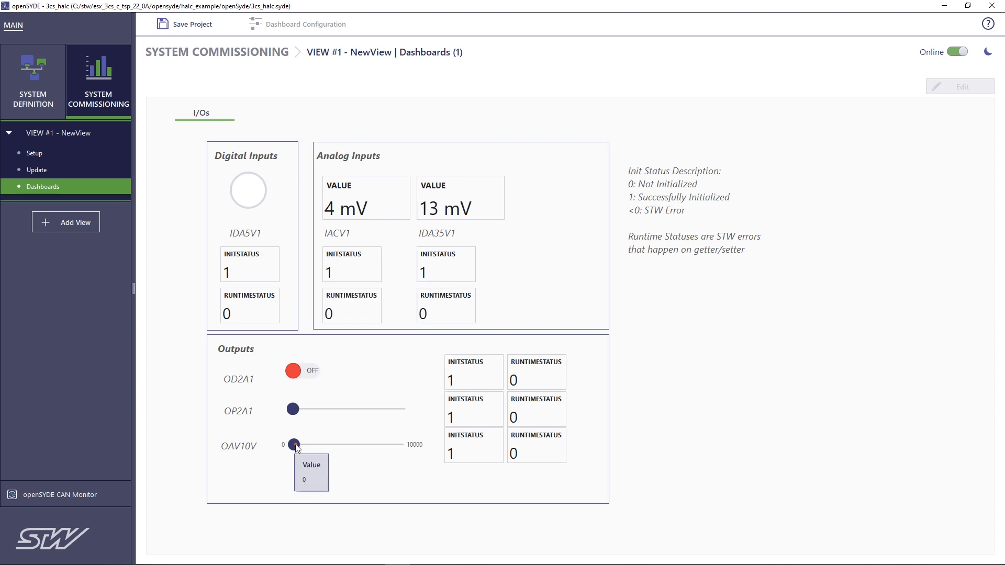
left_click_drag(296, 445, 426, 443)
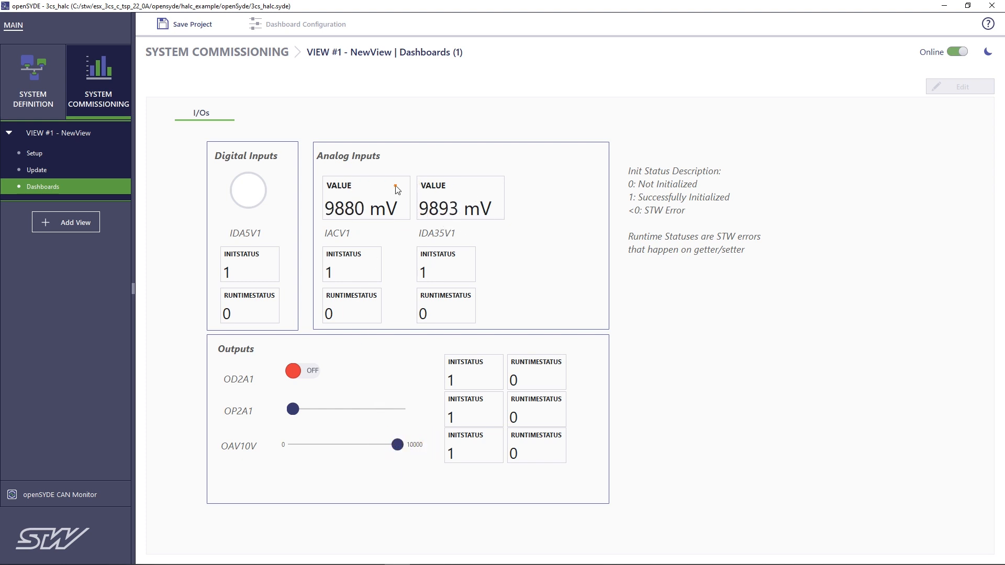
left_click_drag(397, 445, 348, 445)
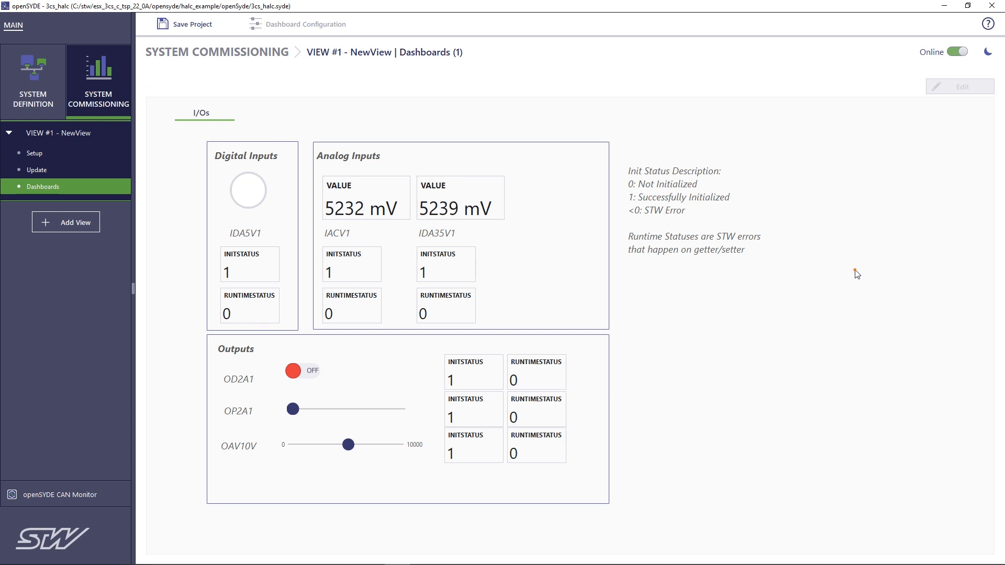
left_click(948, 52)
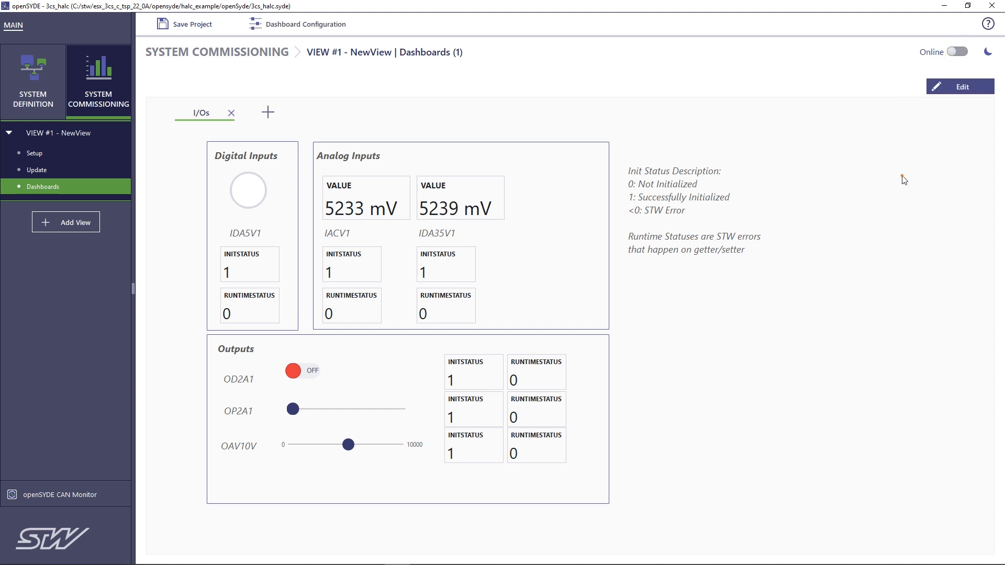
Step: Set the use case of ESX_3CS input channel X_IN_01_IDA35V to Digital in the Hardware Configurator
left_click(37, 72)
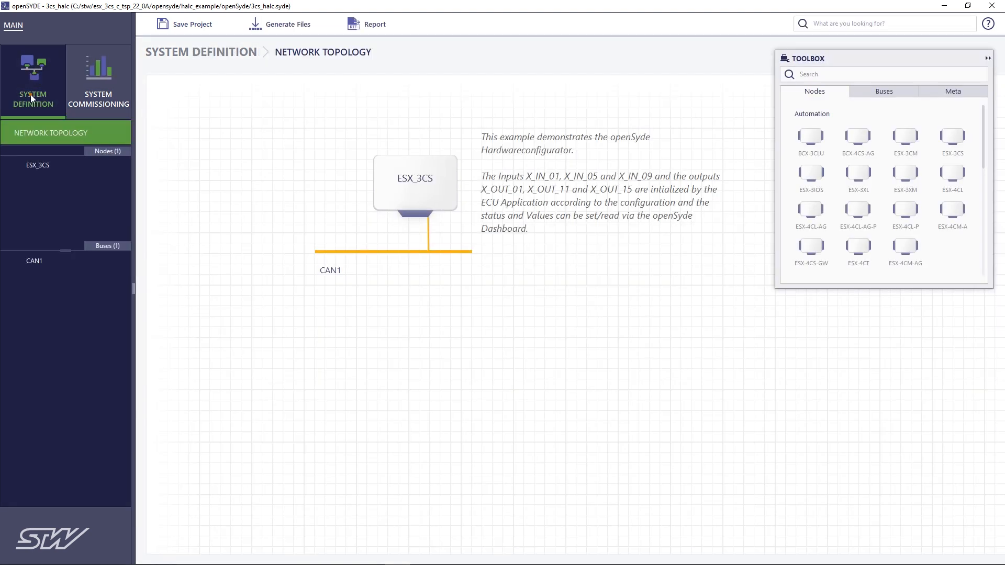
left_click(42, 164)
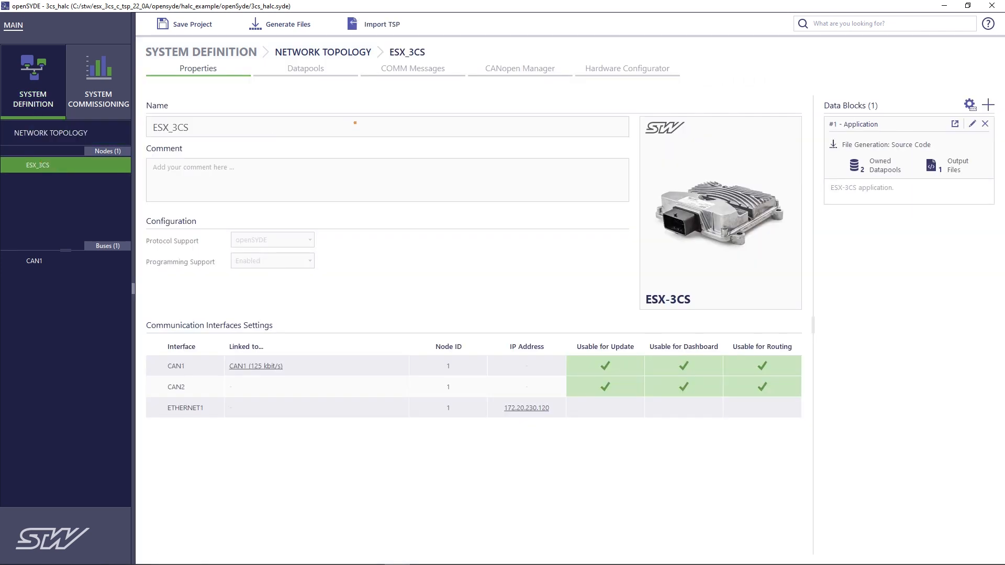
left_click(614, 76)
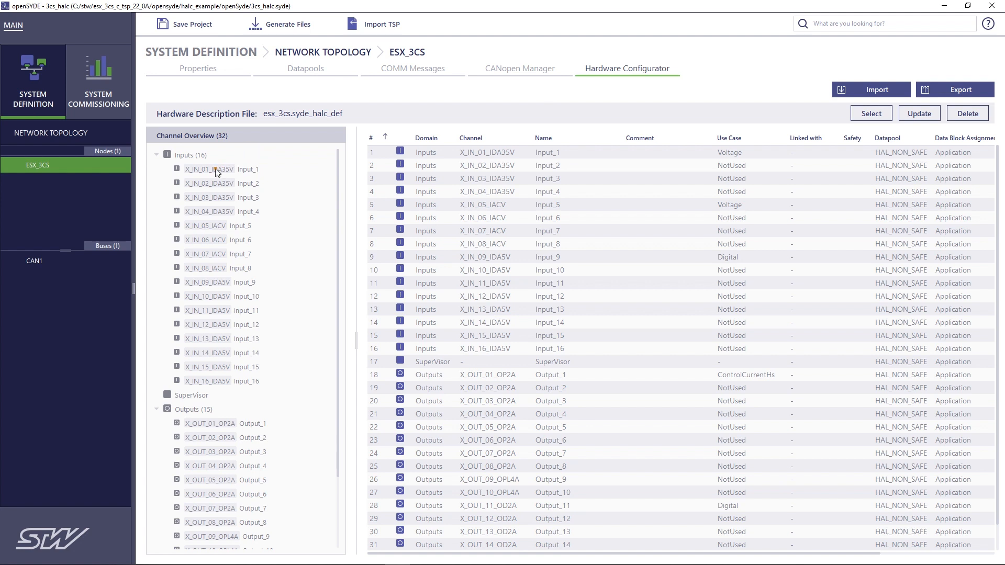
left_click(215, 170)
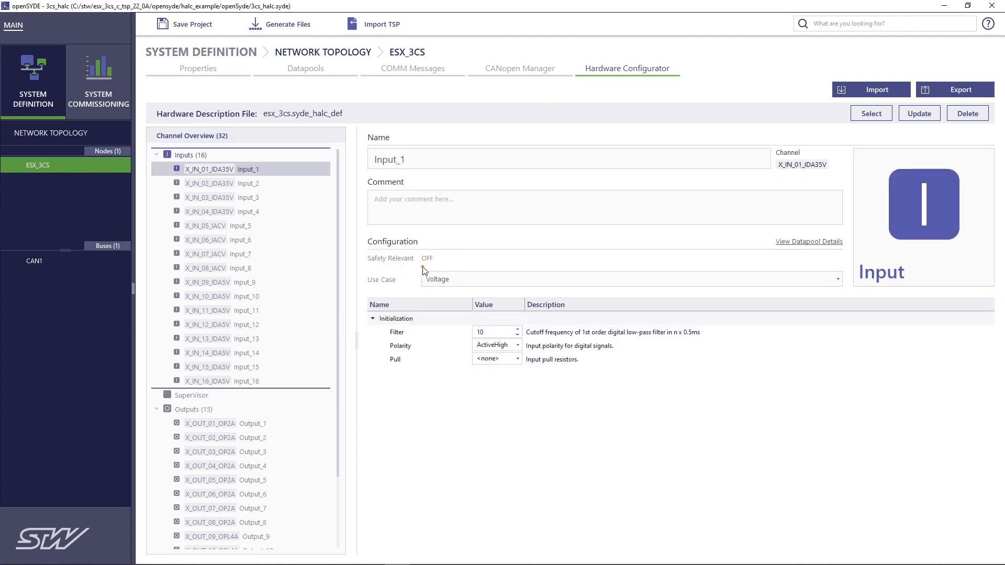
left_click(476, 281)
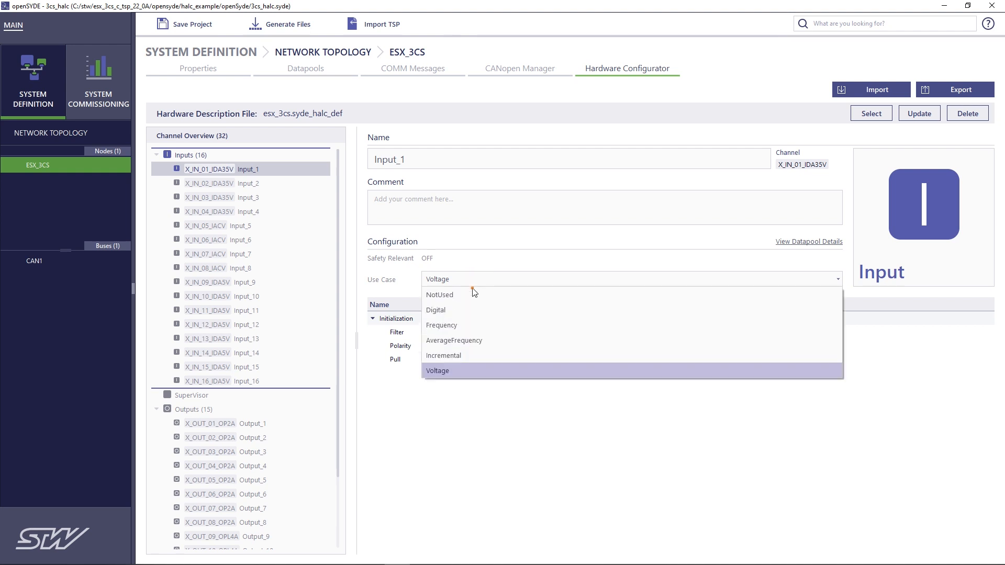
left_click(465, 314)
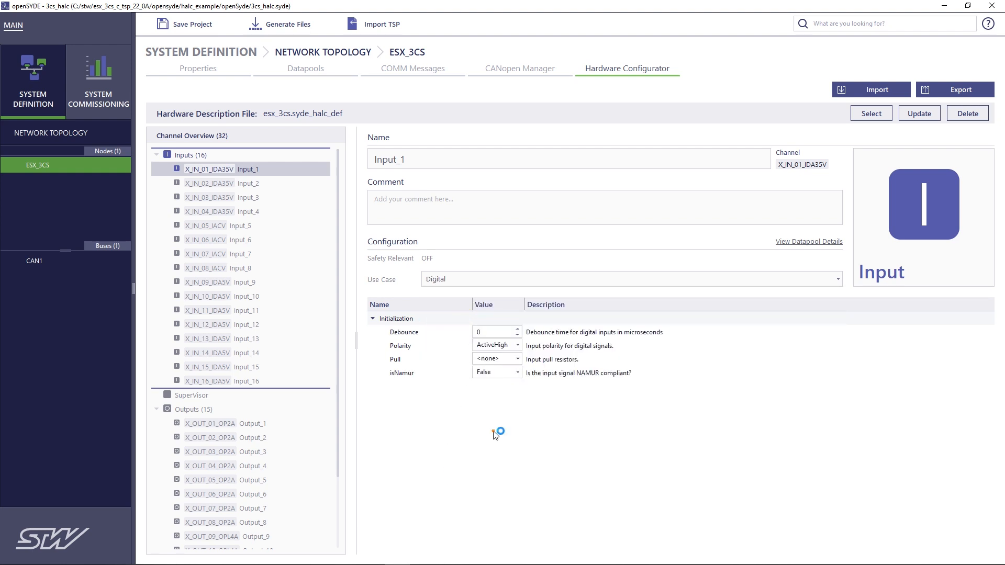
Step: Save the project and regenerate the ESX_3CS Application source files, erasing the target directories
left_click(290, 26)
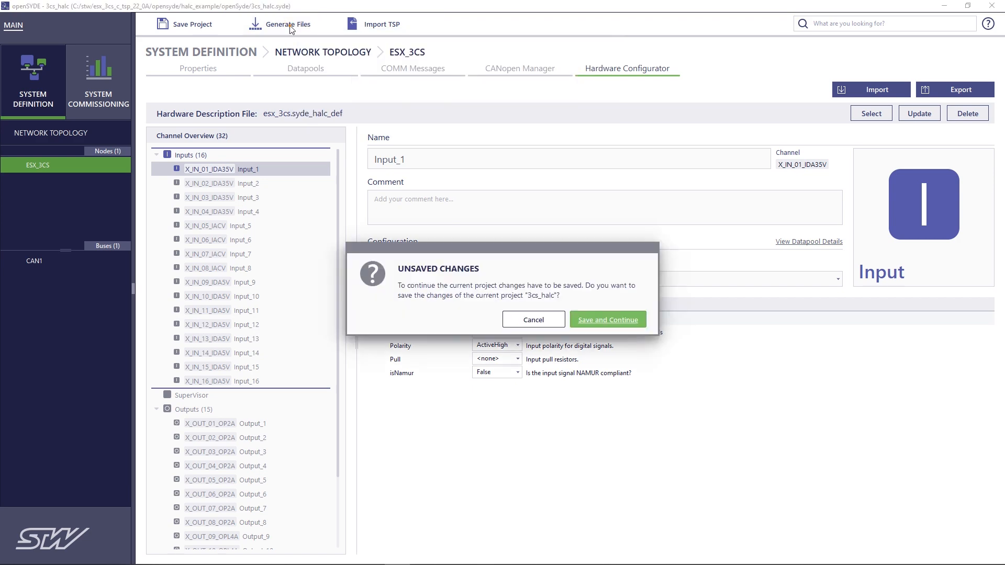
left_click(601, 321)
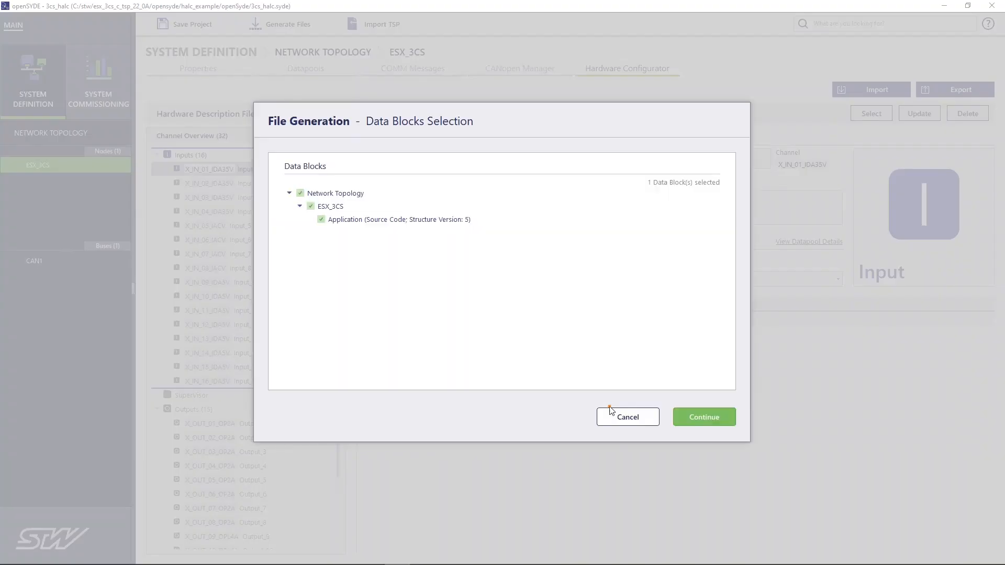
left_click(704, 415)
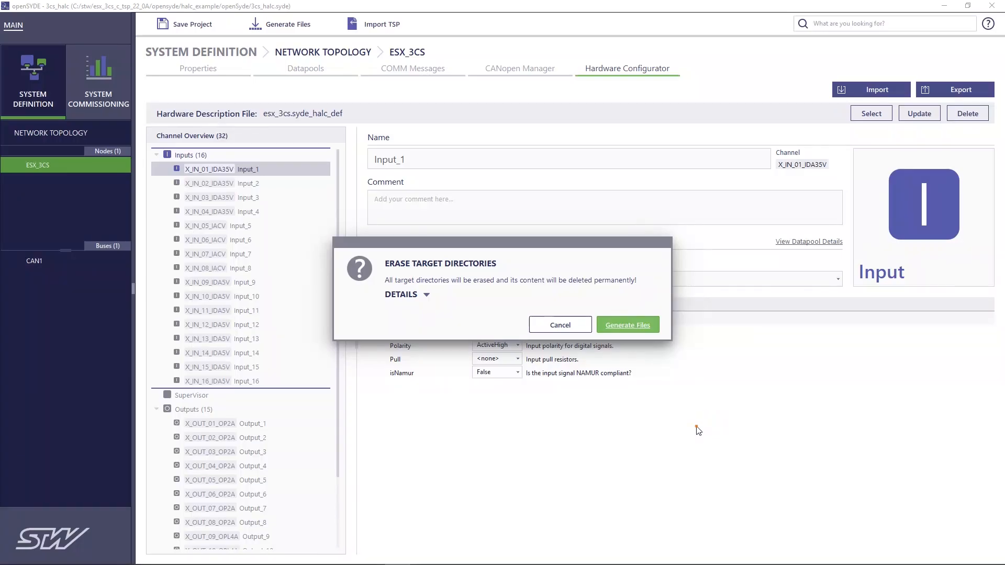
left_click(632, 324)
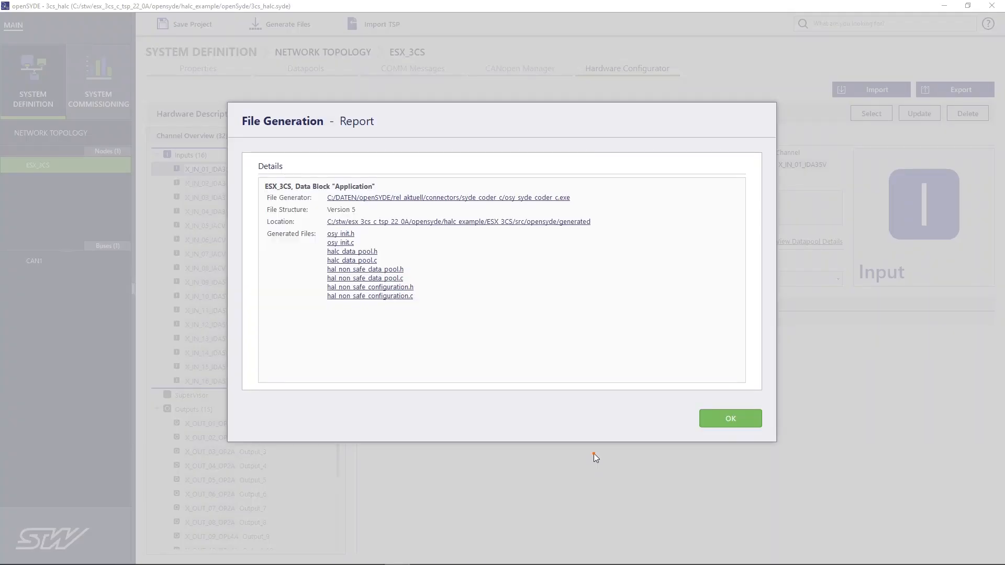
left_click(730, 417)
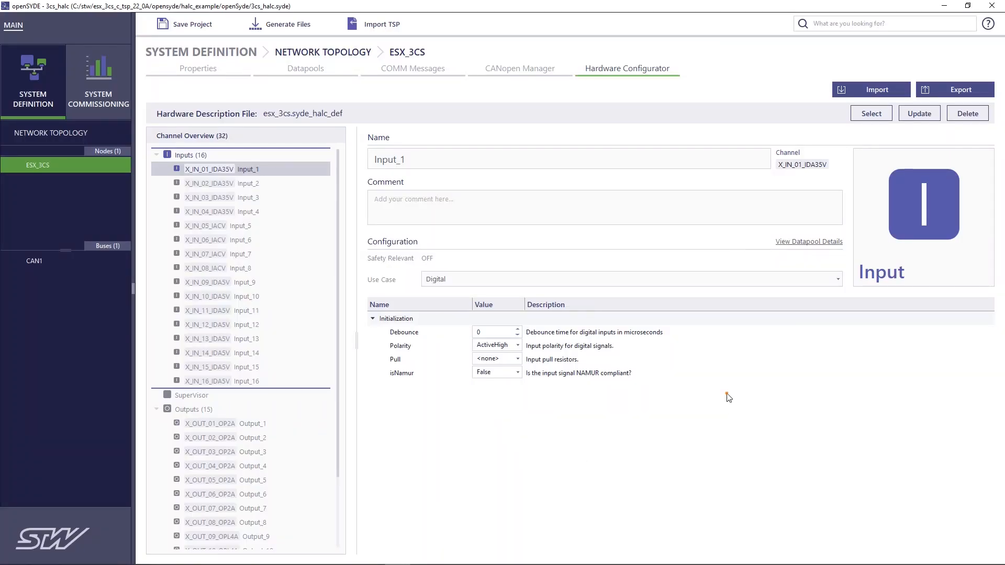
Step: Switch to Code::Blocks, build the ESX3Cx_Halc project with the Release target, check the build log, and return to openSYDE
left_click(943, 6)
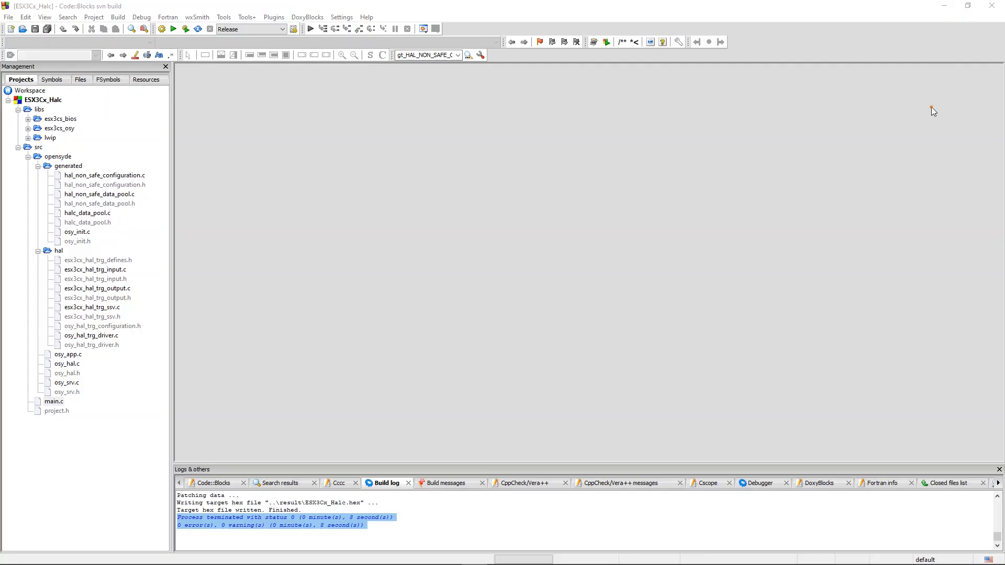
left_click(162, 29)
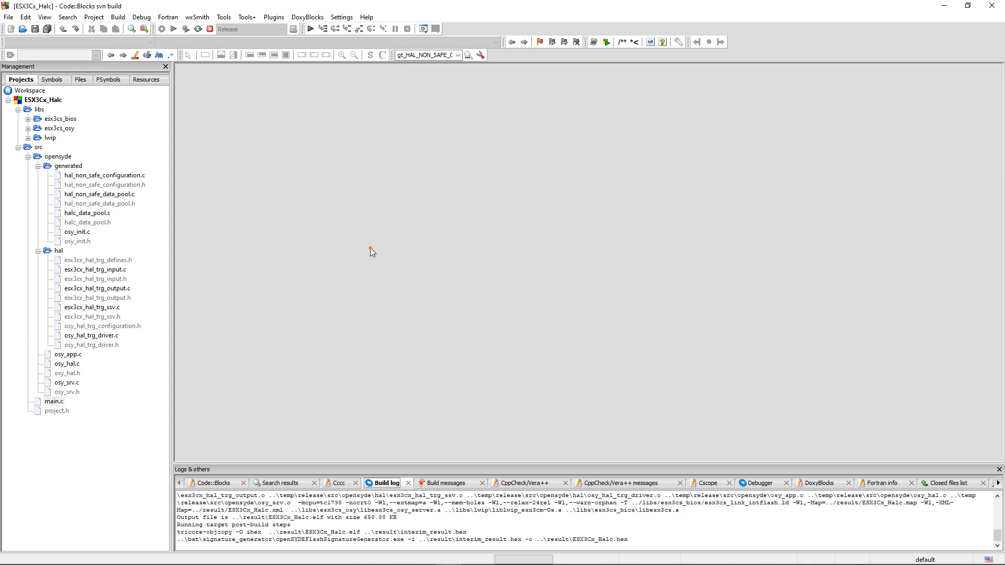
left_click_drag(178, 517, 374, 525)
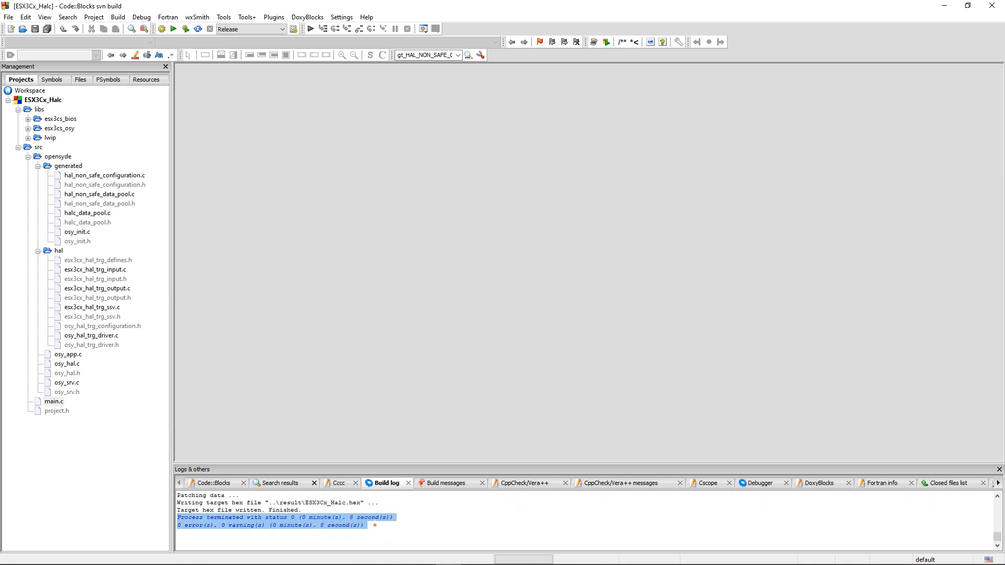
left_click(942, 7)
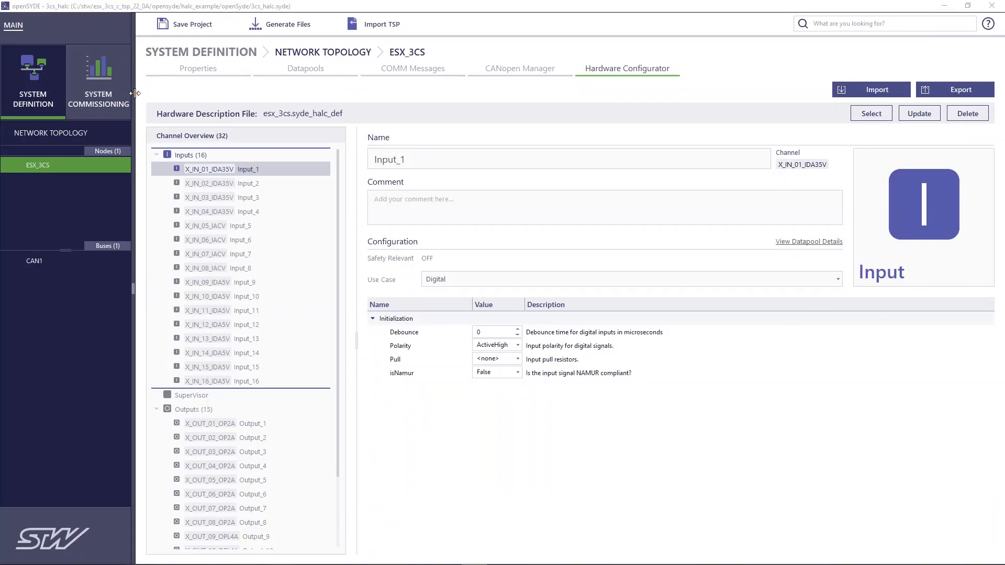
Step: Update the ESX_3CS with the rebuilt application in NewView's update mode, exit update mode, and open the view's dashboards
left_click(99, 83)
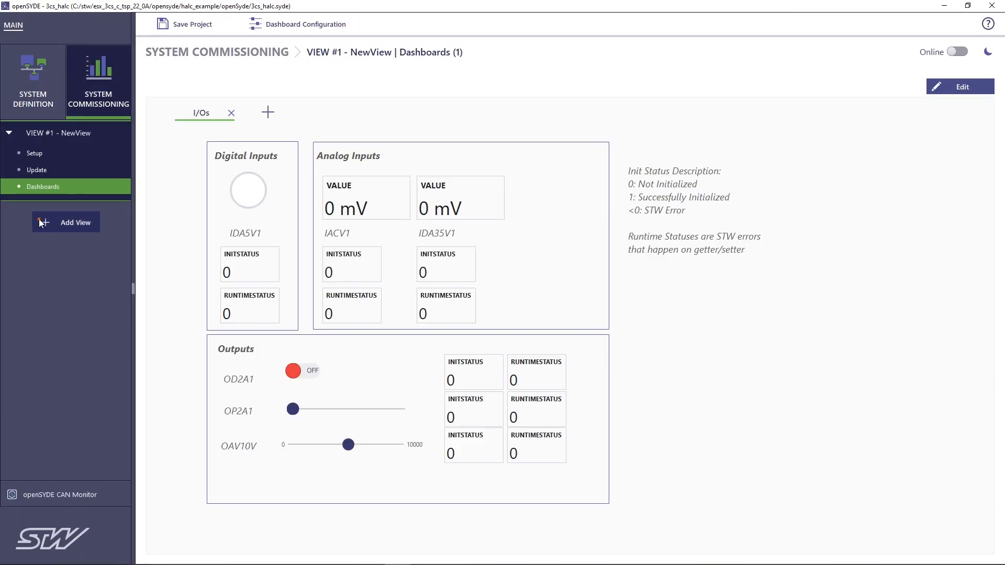
left_click(37, 168)
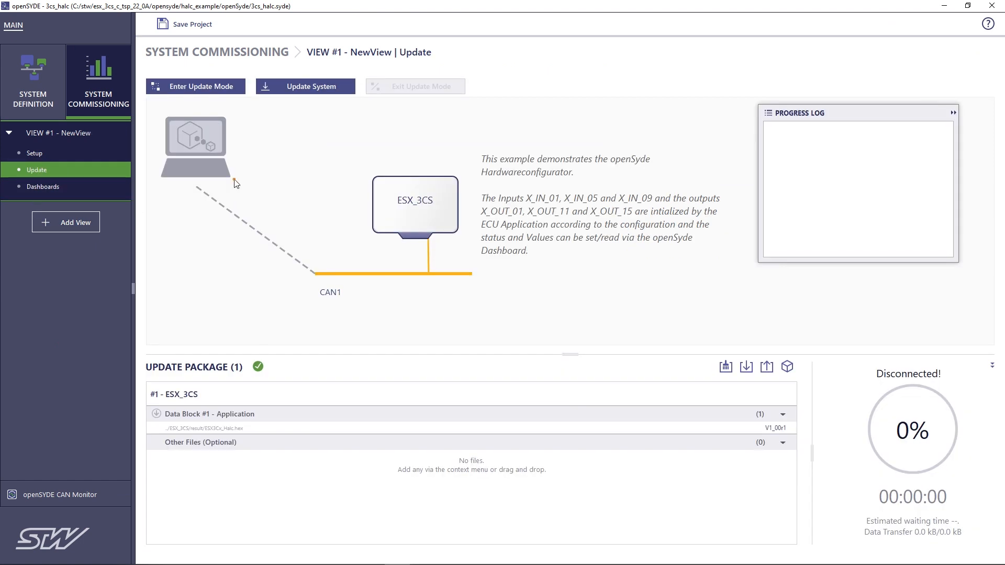
left_click(215, 93)
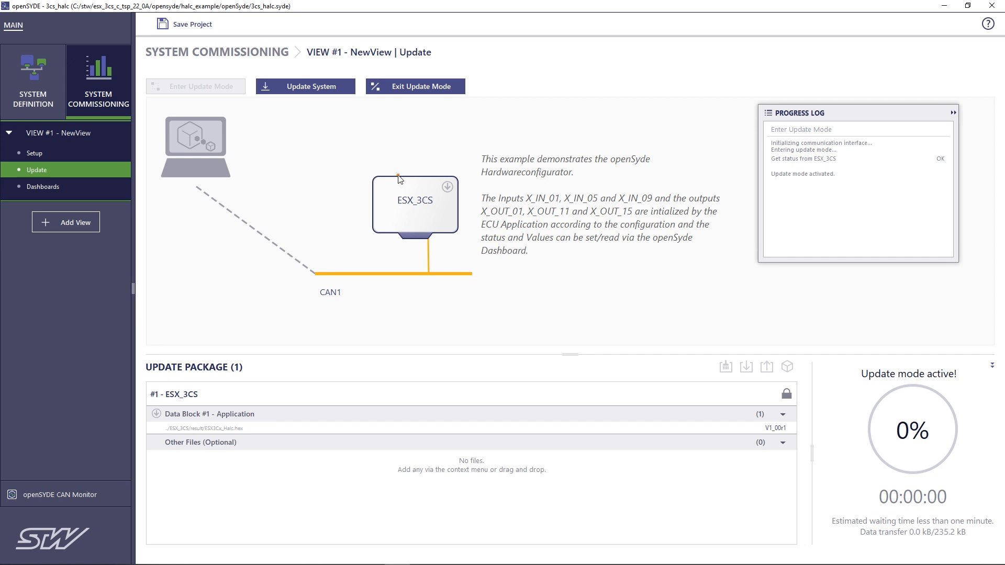
mouse_move(450, 194)
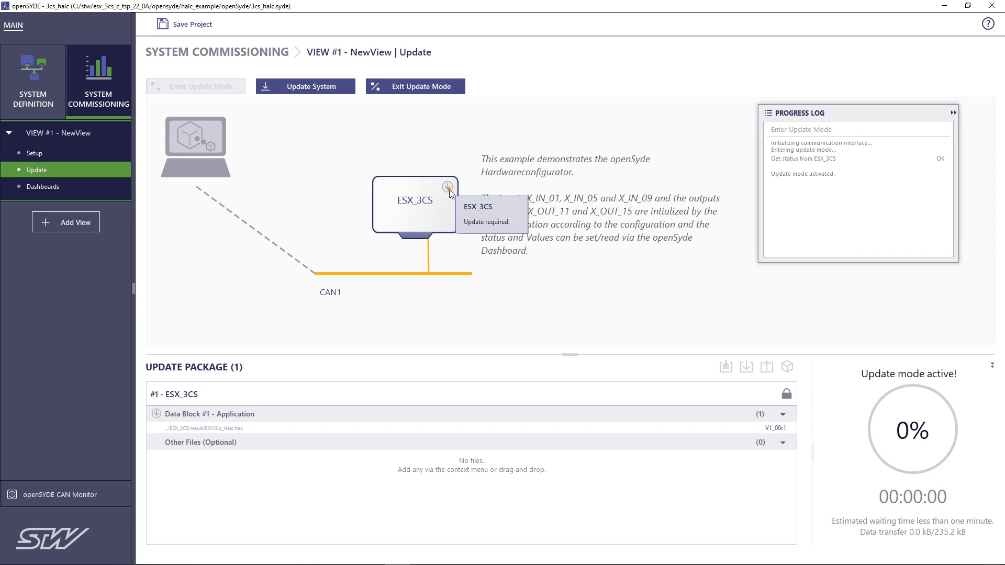
left_click(303, 89)
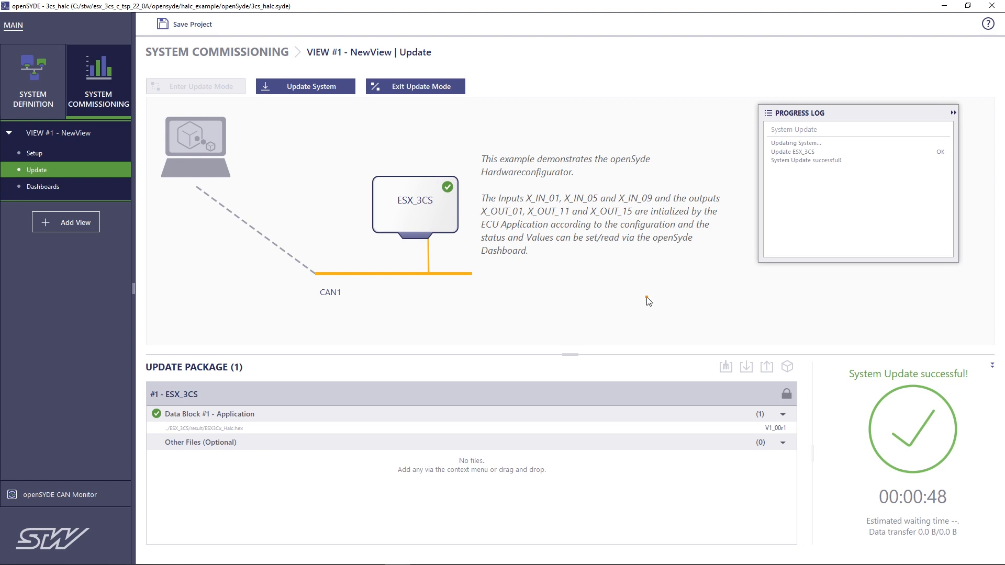
left_click(445, 90)
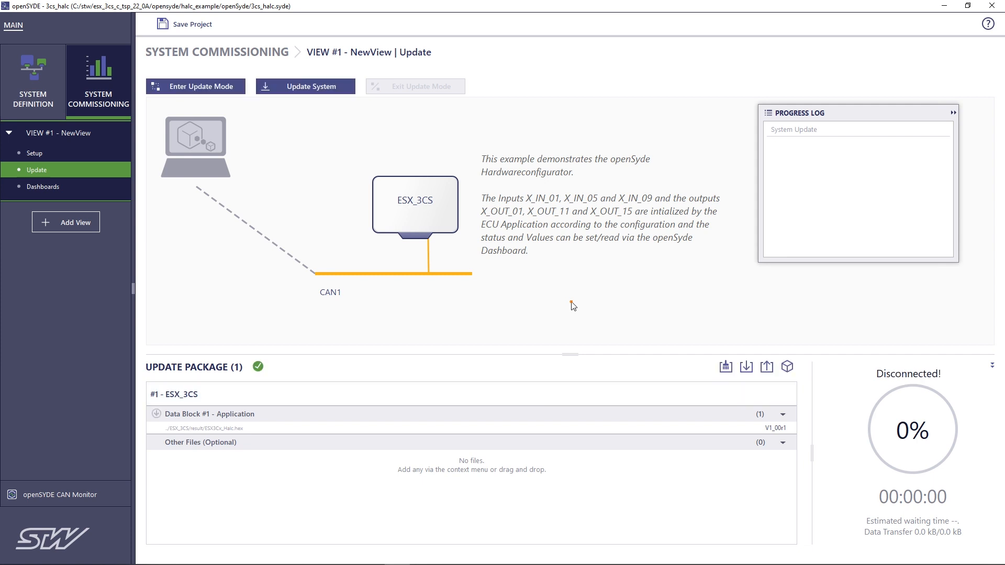
left_click(50, 186)
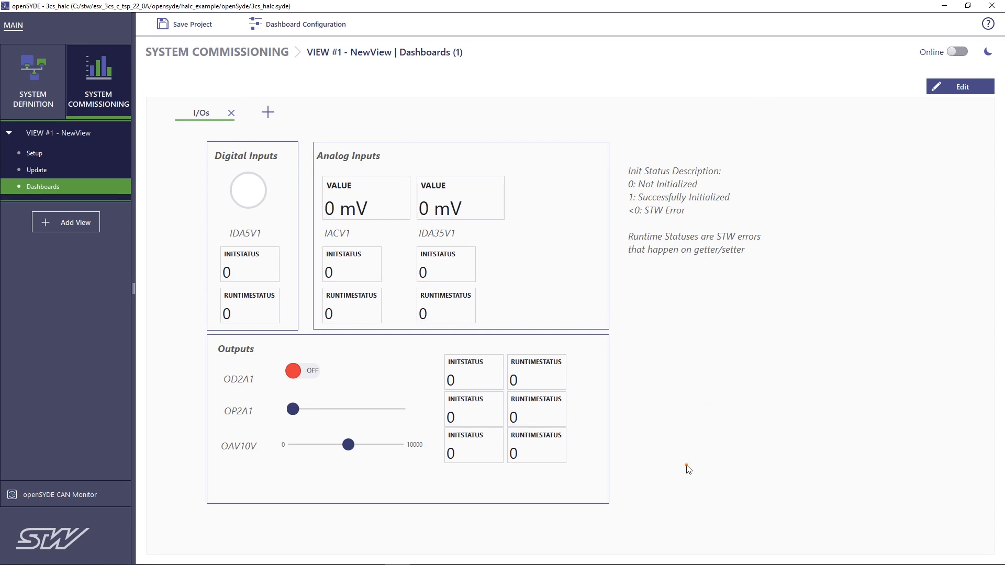
Step: Look up x_in_get_value in the ESX-3CS manual and compare the IDA35V value ranges for voltage and digital initialization
mouse_move(500, 564)
left_click(497, 554)
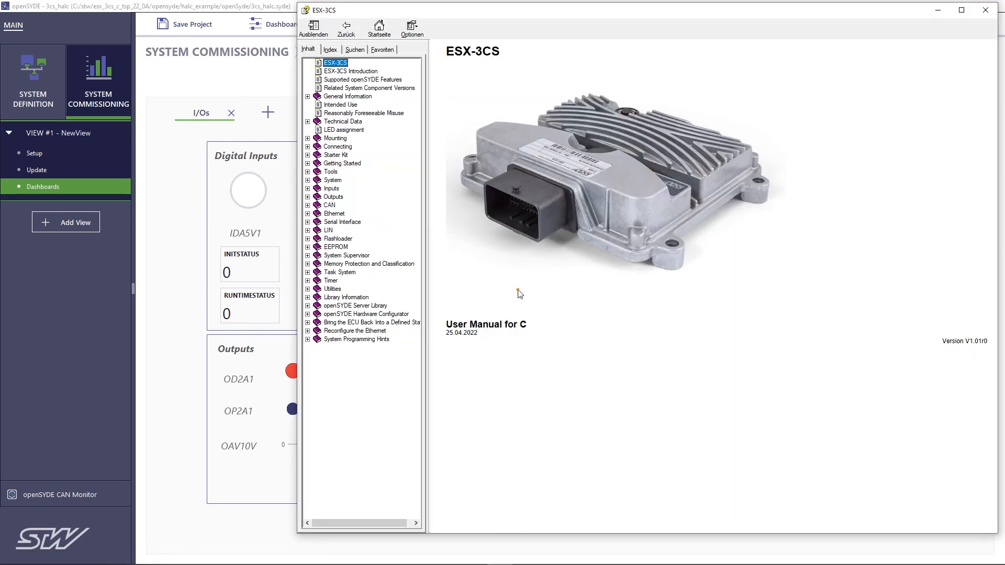
left_click(308, 189)
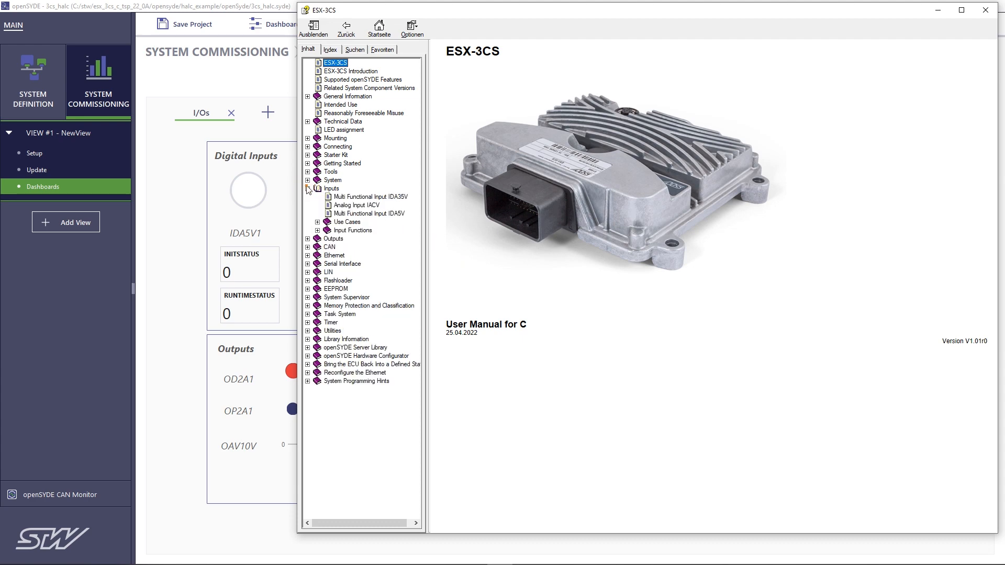
left_click(317, 230)
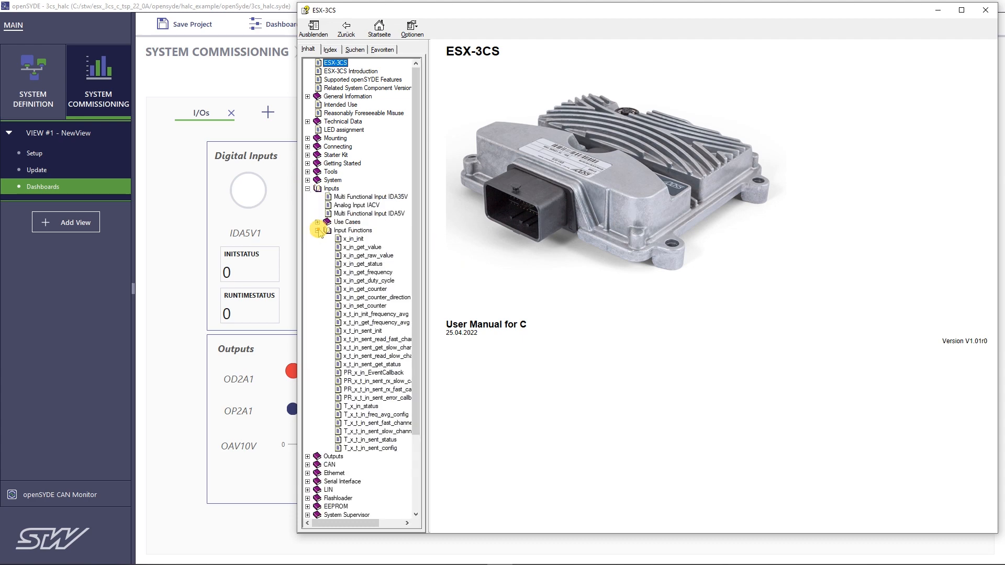
left_click(363, 247)
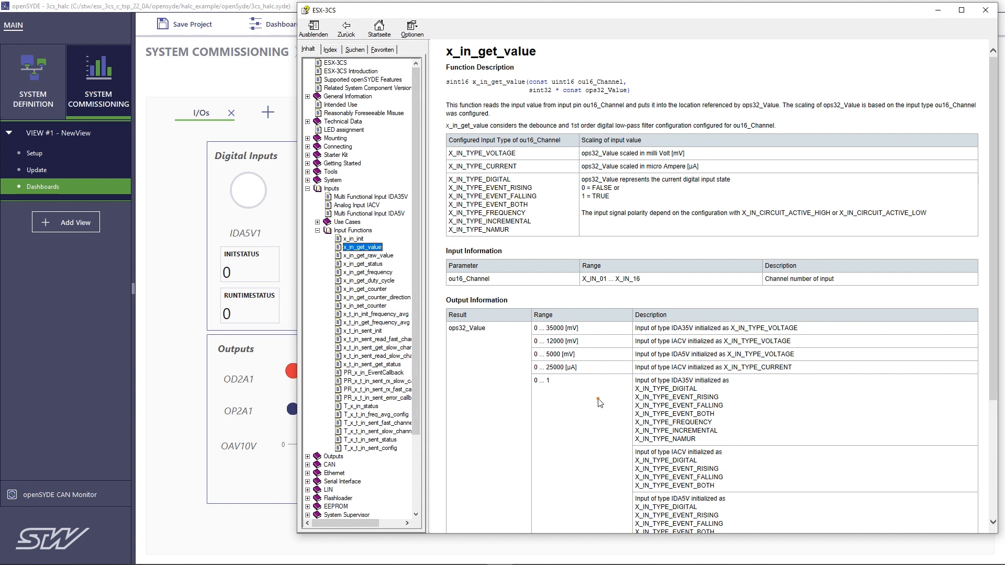
left_click_drag(534, 330, 814, 327)
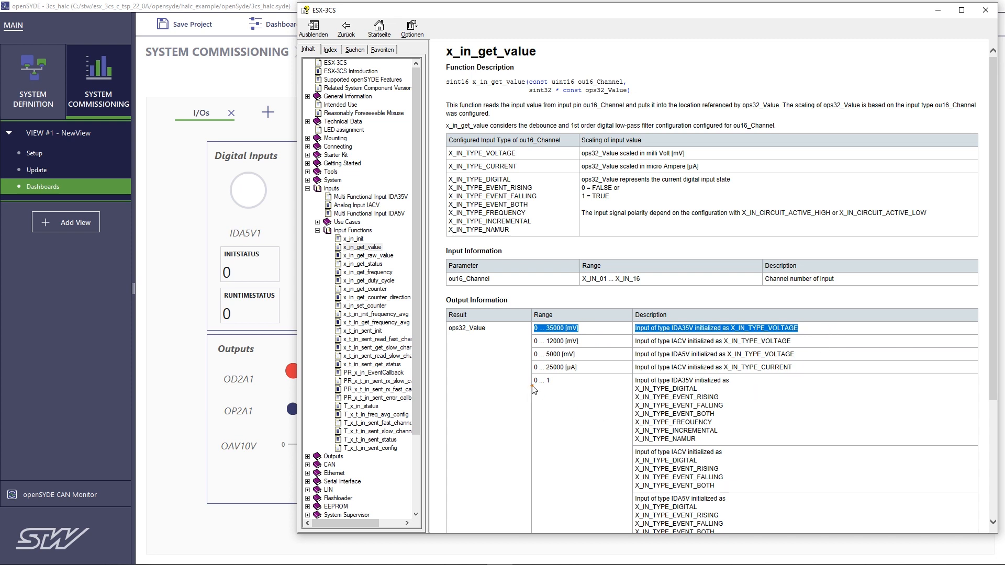
left_click_drag(534, 382, 701, 388)
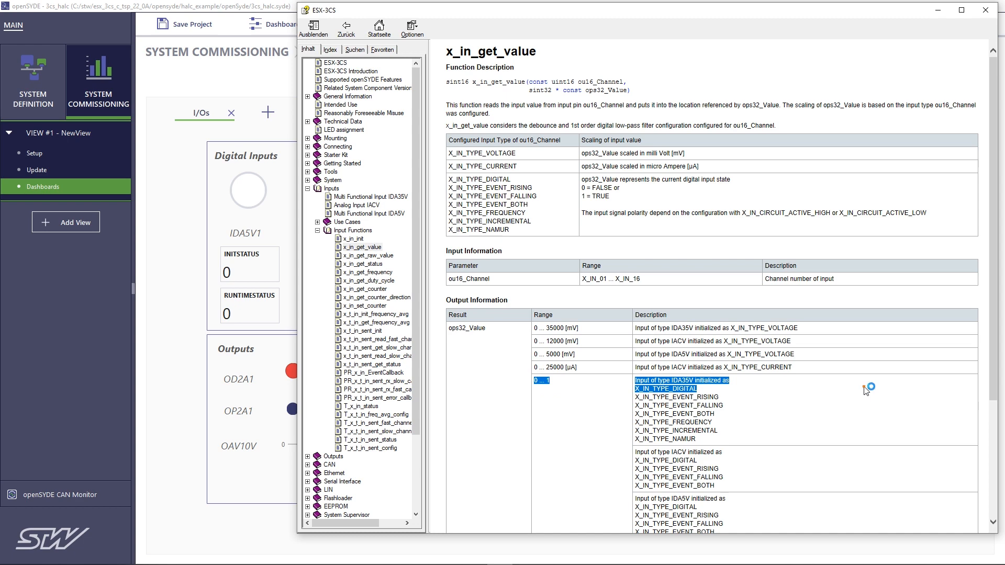
Step: Look up the digital input threshold voltages in the manual's Multi Functional Input IDA35V characteristics, and return to openSYDE
left_click(372, 197)
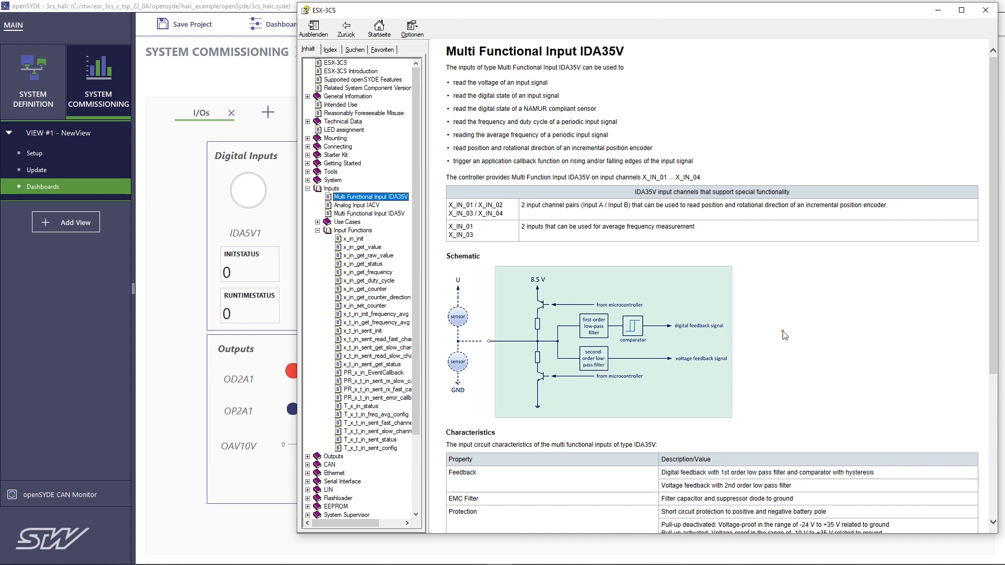
scroll(783, 335, "down", 3)
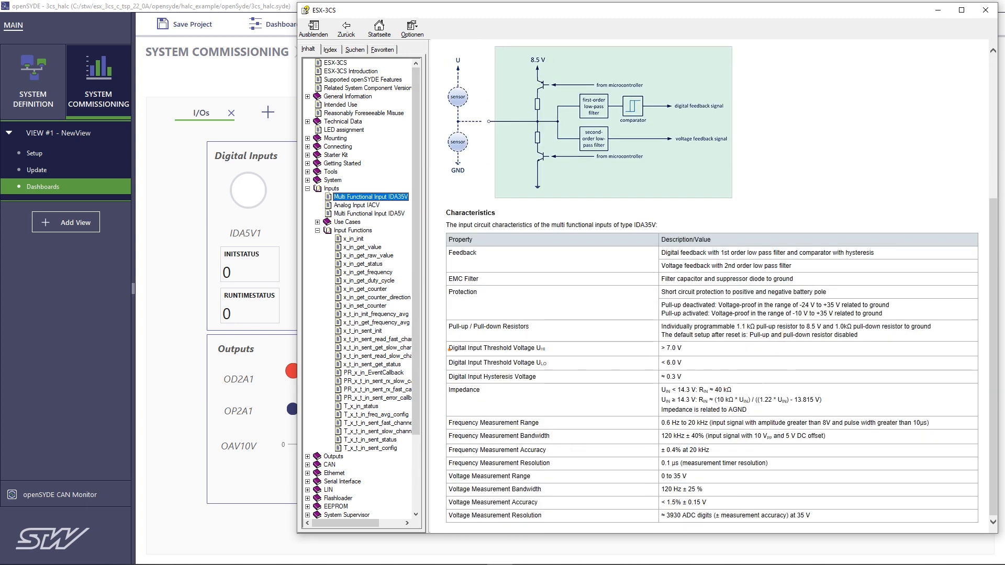
left_click_drag(448, 348, 702, 362)
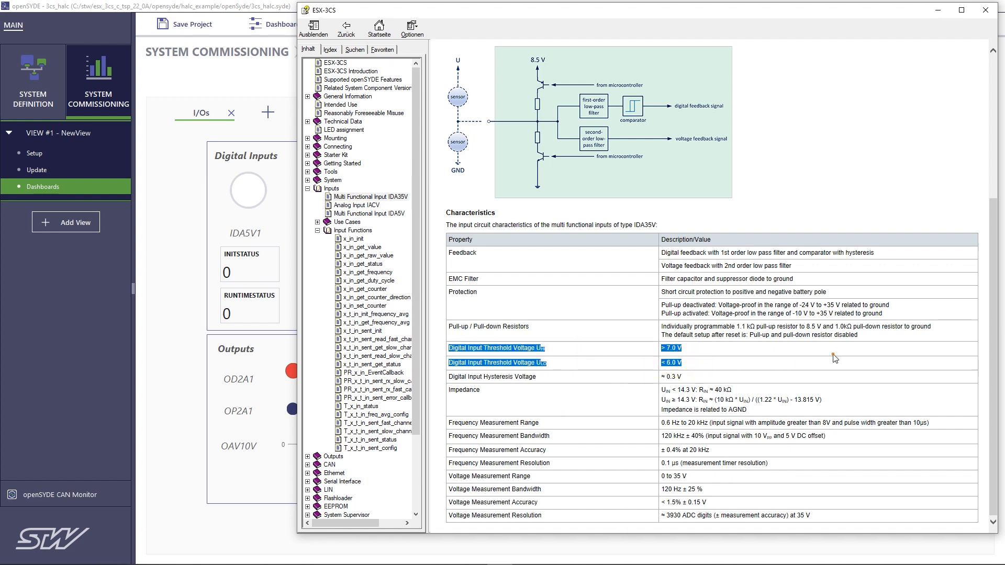
left_click(936, 11)
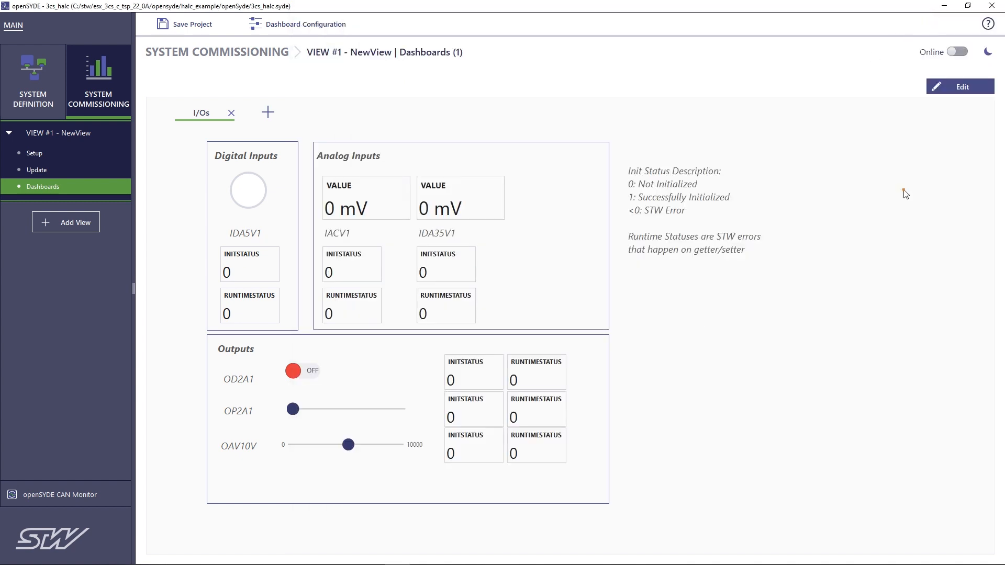
Step: Take the I/Os dashboard online and test the OAV10V output at about 9091, followed by about 7576
left_click(960, 52)
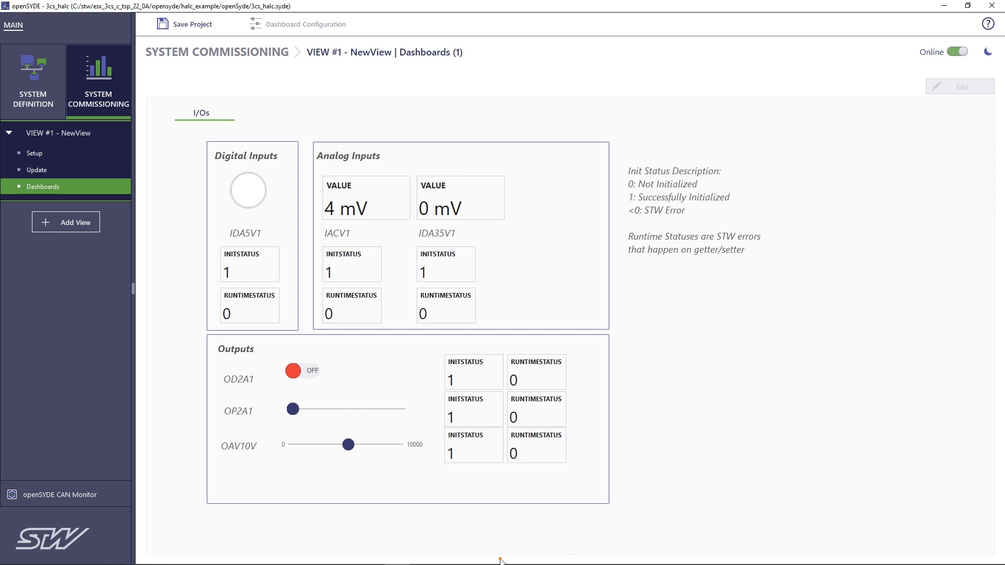
mouse_move(348, 446)
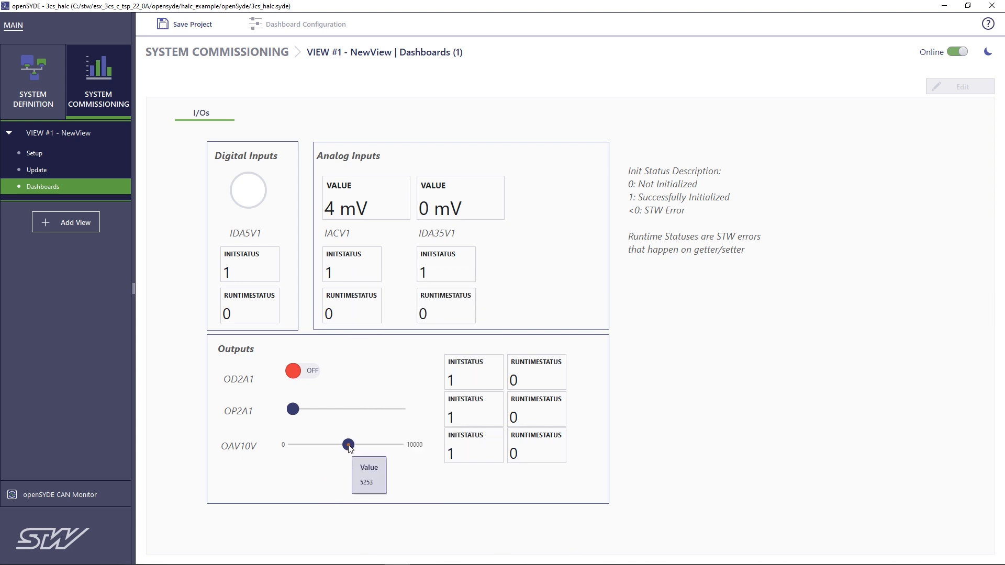
left_click_drag(349, 446, 387, 446)
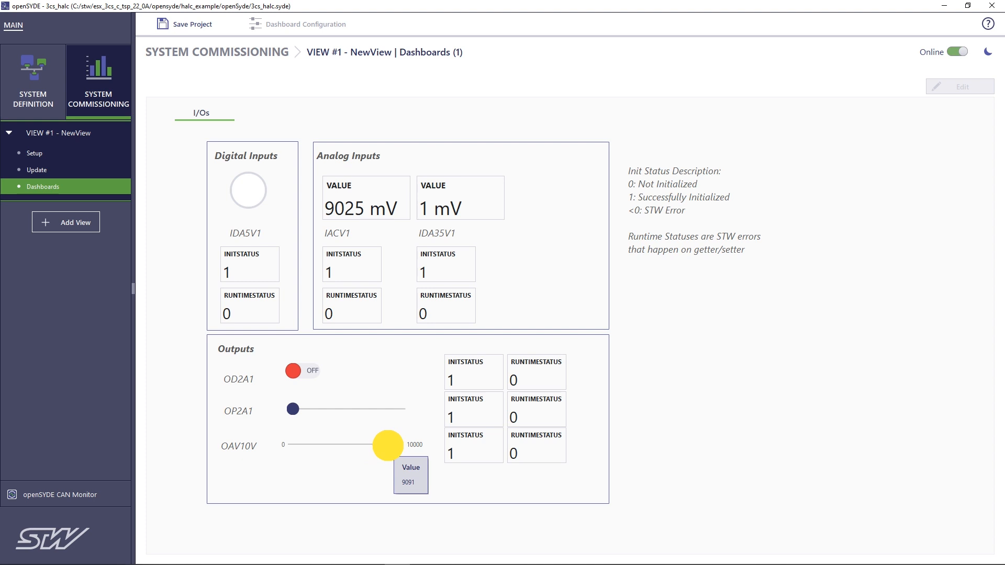
mouse_move(387, 446)
left_mouse_down()
mouse_move(341, 447)
mouse_move(372, 444)
left_mouse_up()
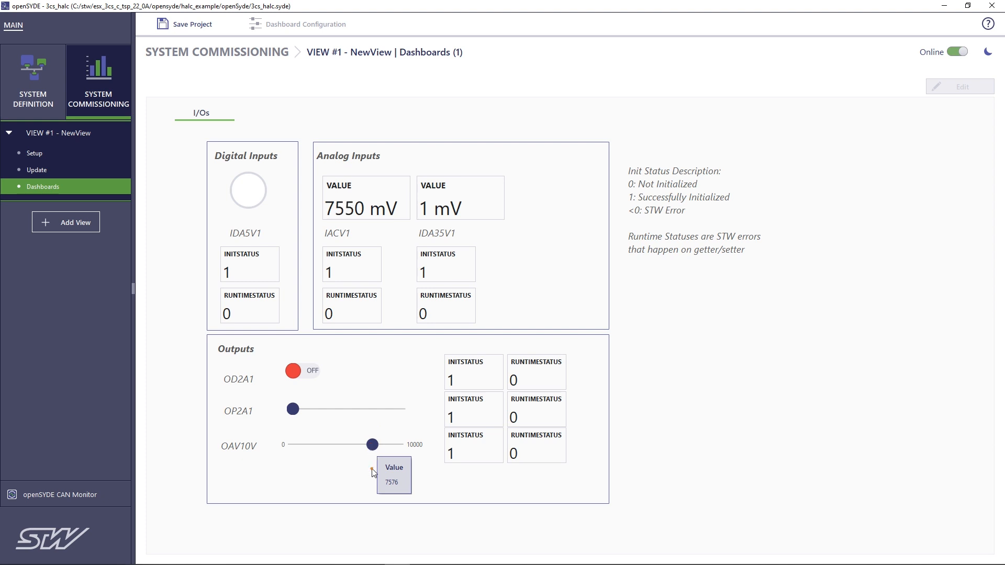